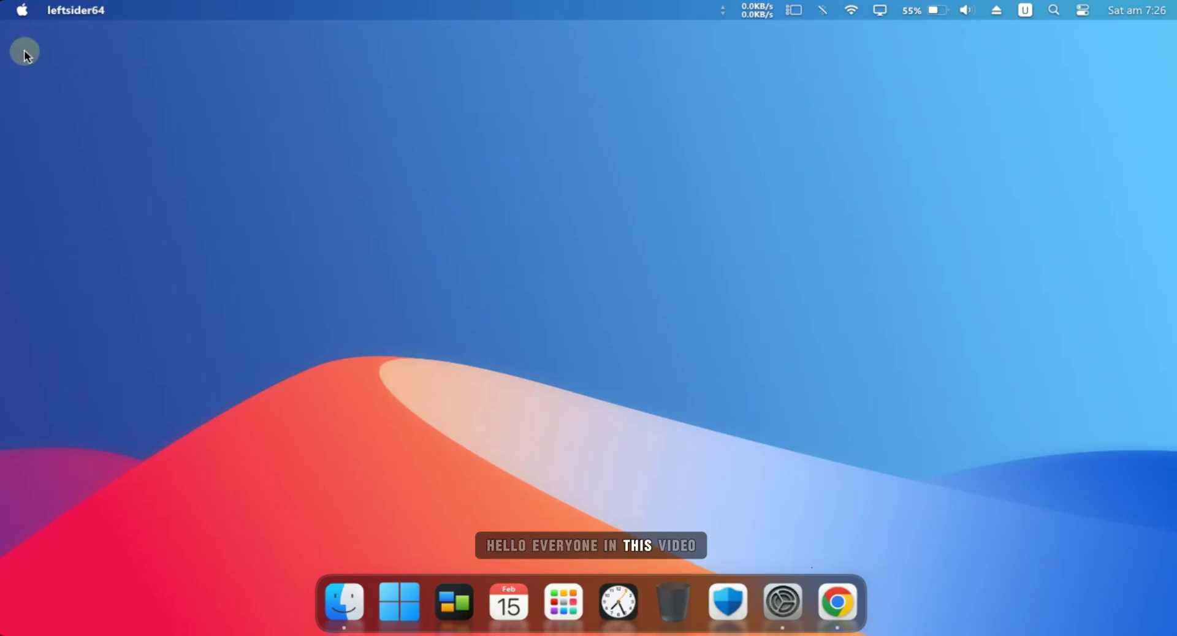
Step: Open and close the Apple-style system menu and the clock's calendar popup
left_click(24, 10)
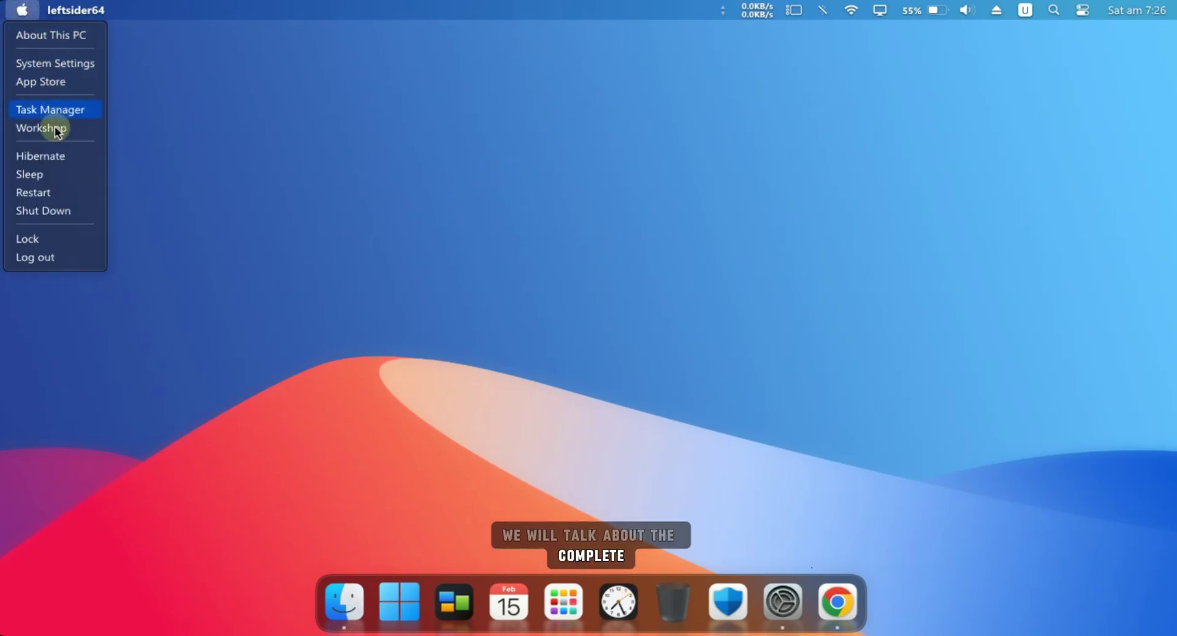
left_click(208, 131)
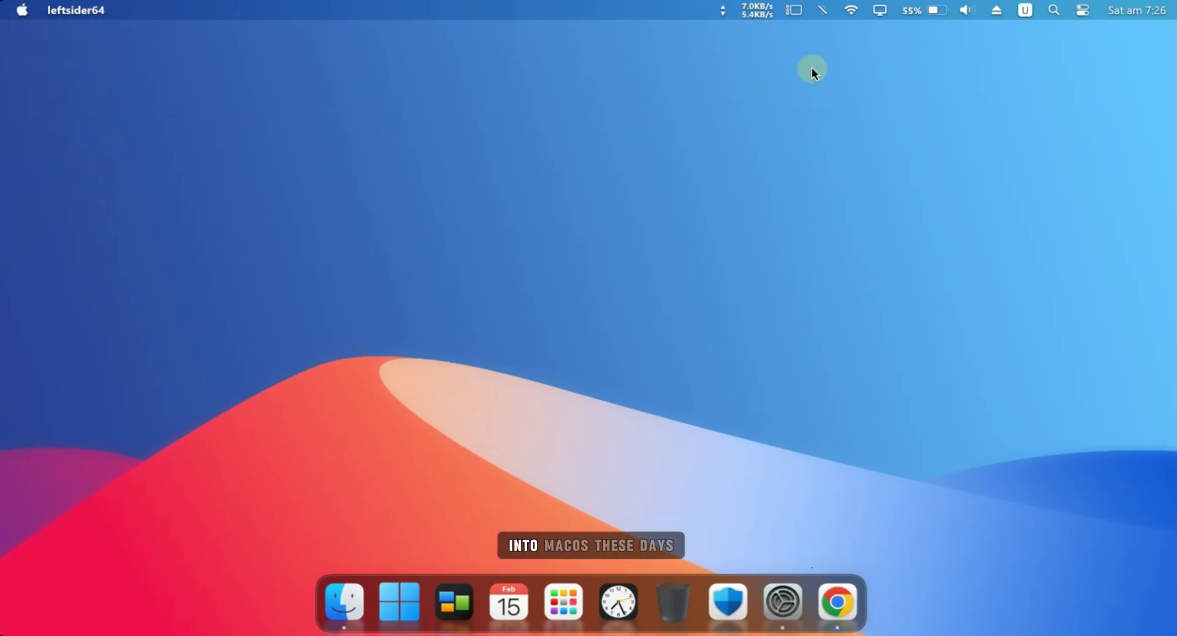
left_click(1138, 9)
left_click(1082, 9)
Step: Open and close the control center panel and the hidden tray items list
left_click(1081, 10)
mouse_move(1054, 191)
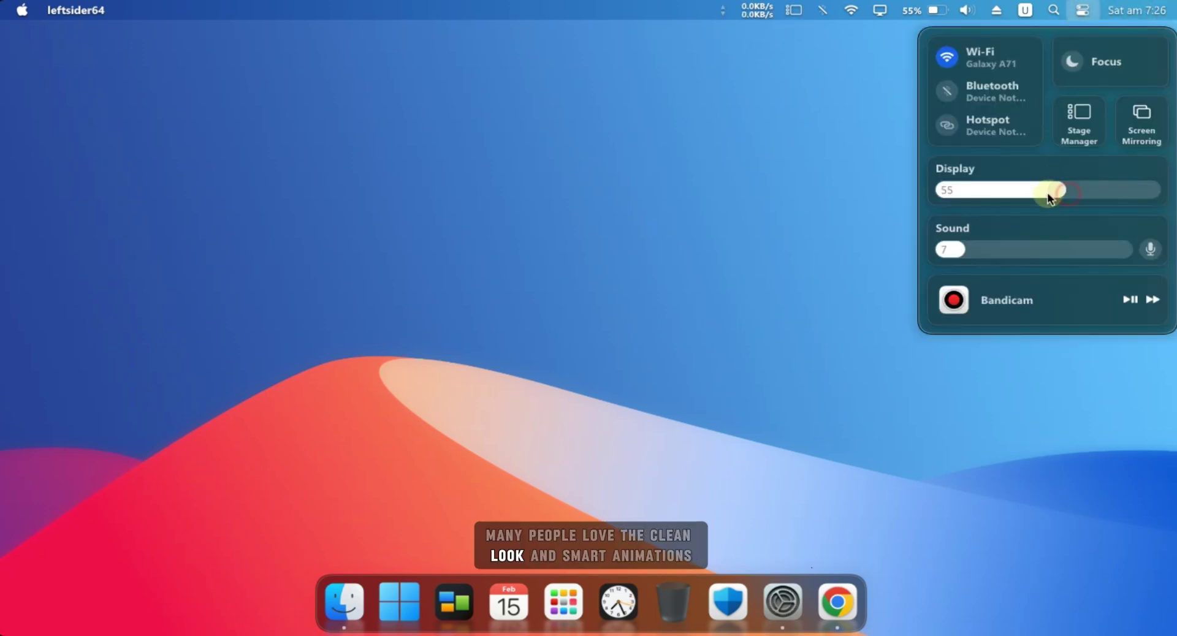
left_click(880, 45)
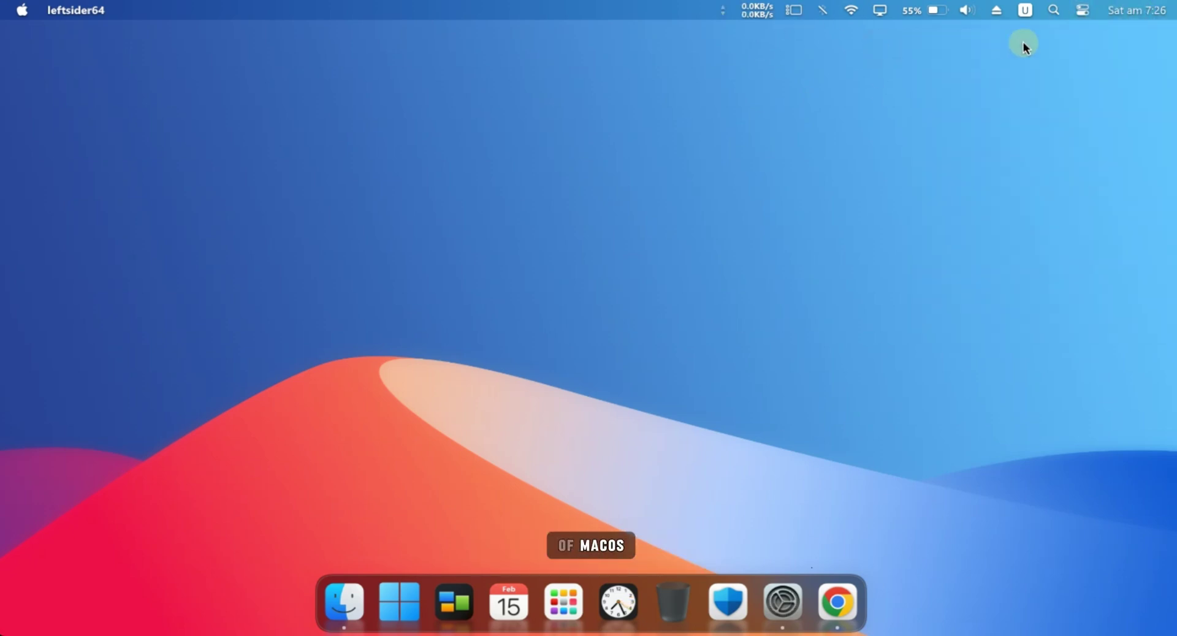
left_click(1002, 12)
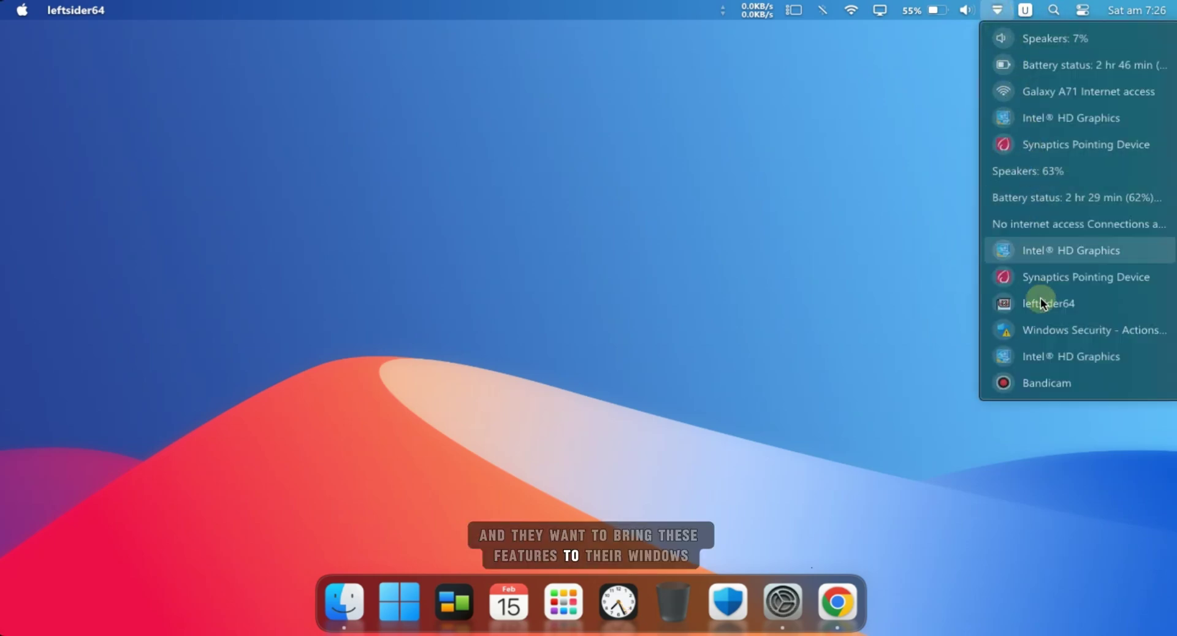
left_click(939, 29)
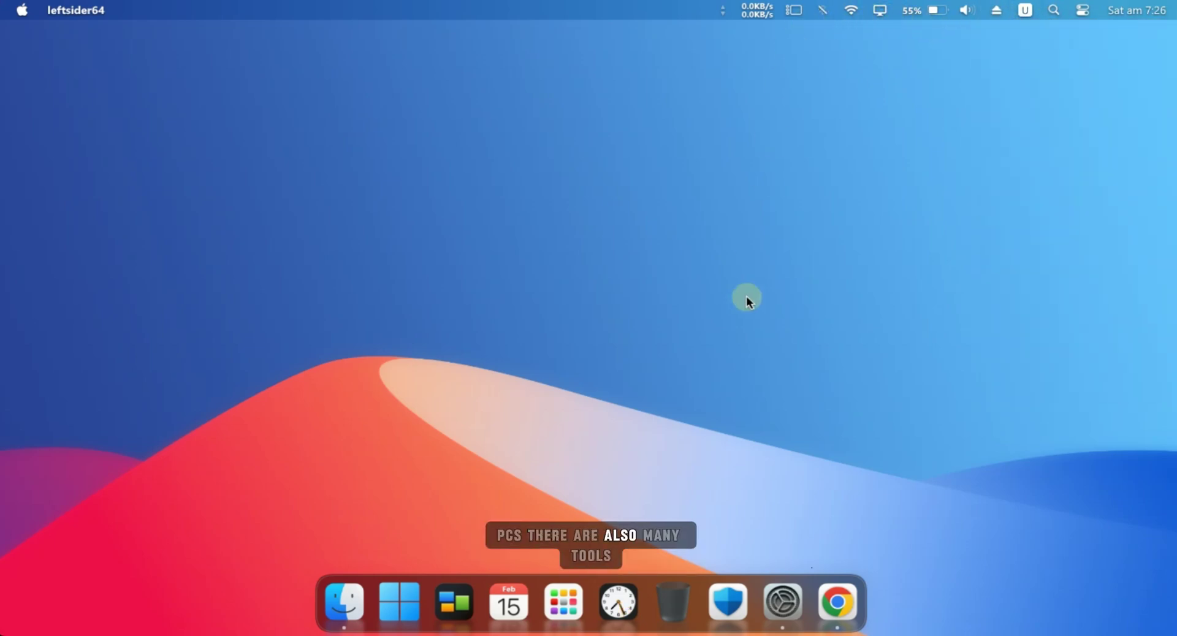
Step: Show and hide Chrome from the dock, then open Control Panel and minimize it
left_click(834, 602)
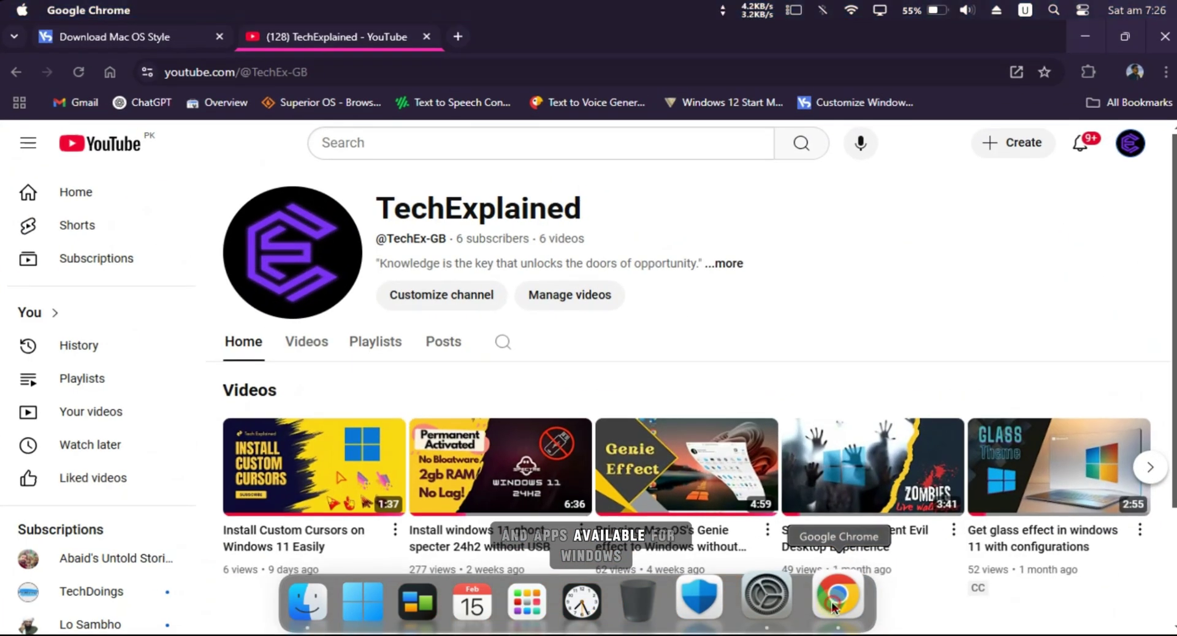
left_click(832, 604)
left_click(766, 596)
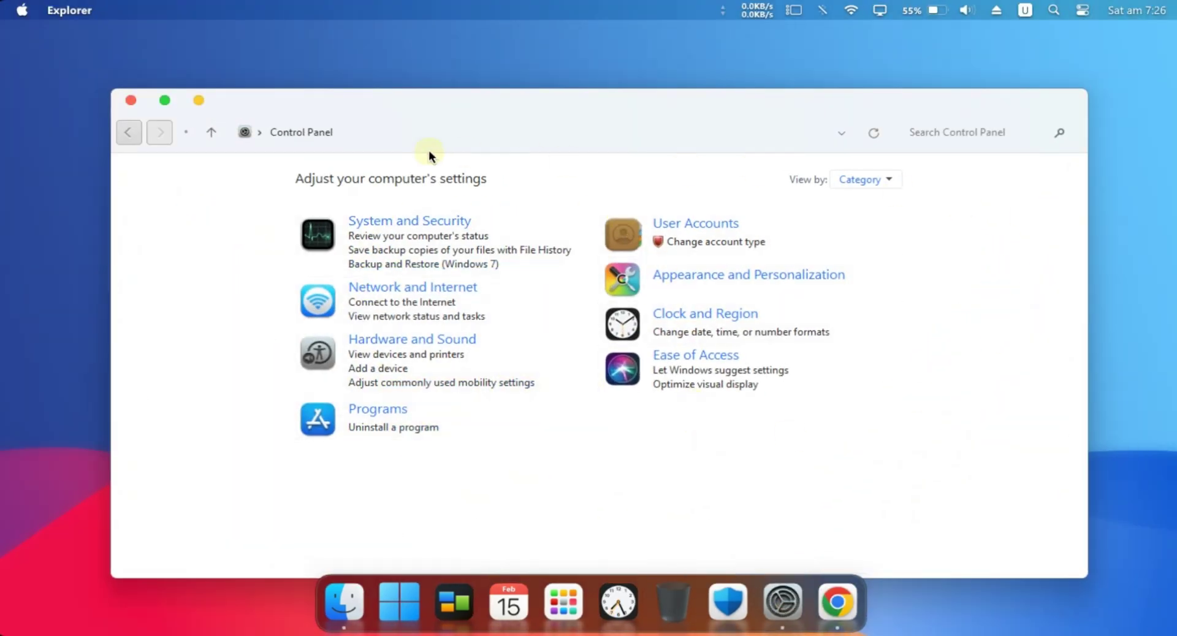
left_click(198, 101)
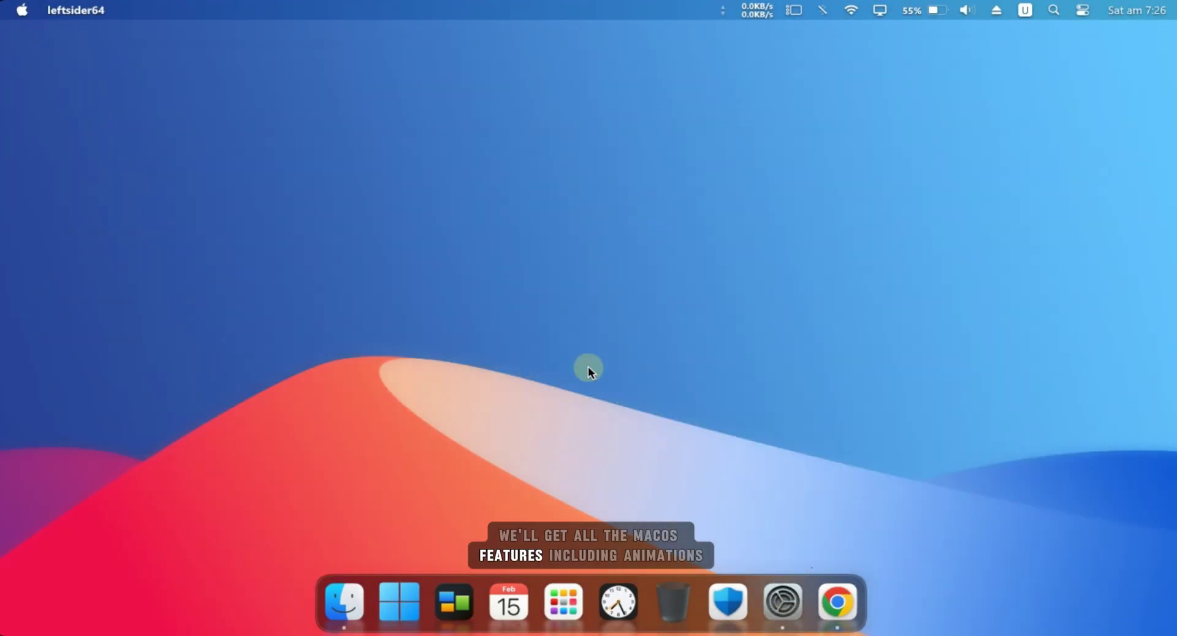
Step: Turn Stage Manager on and cycle through the Bandicam folder, Chrome and Control Panel windows
left_click(791, 10)
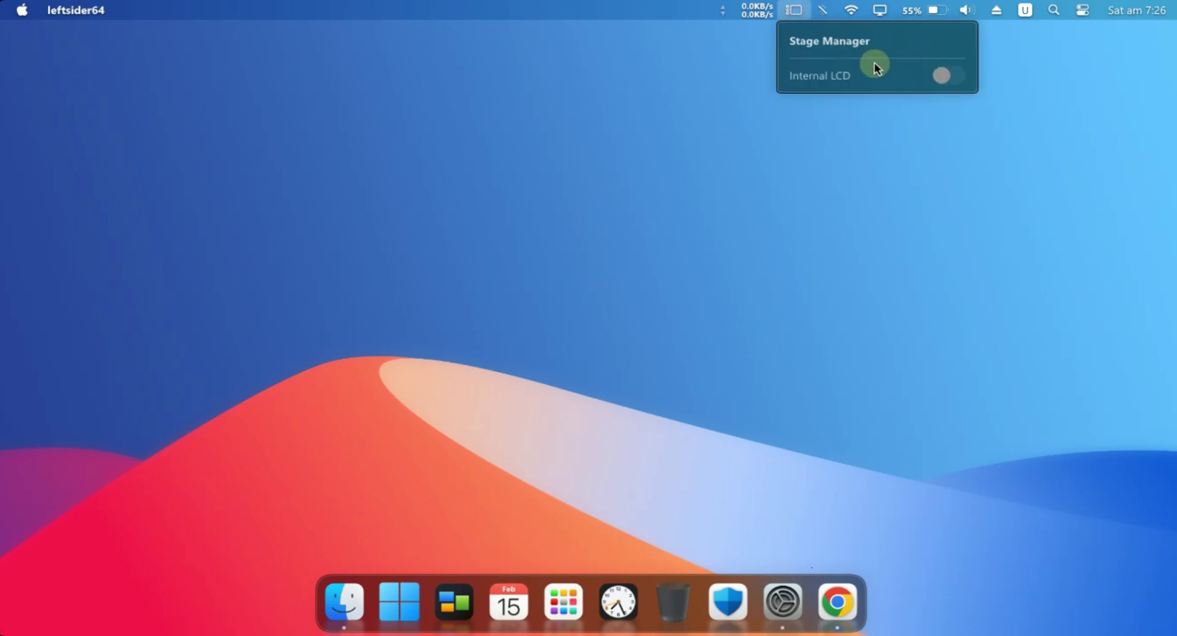
left_click(947, 75)
left_click(119, 231)
left_click(67, 270)
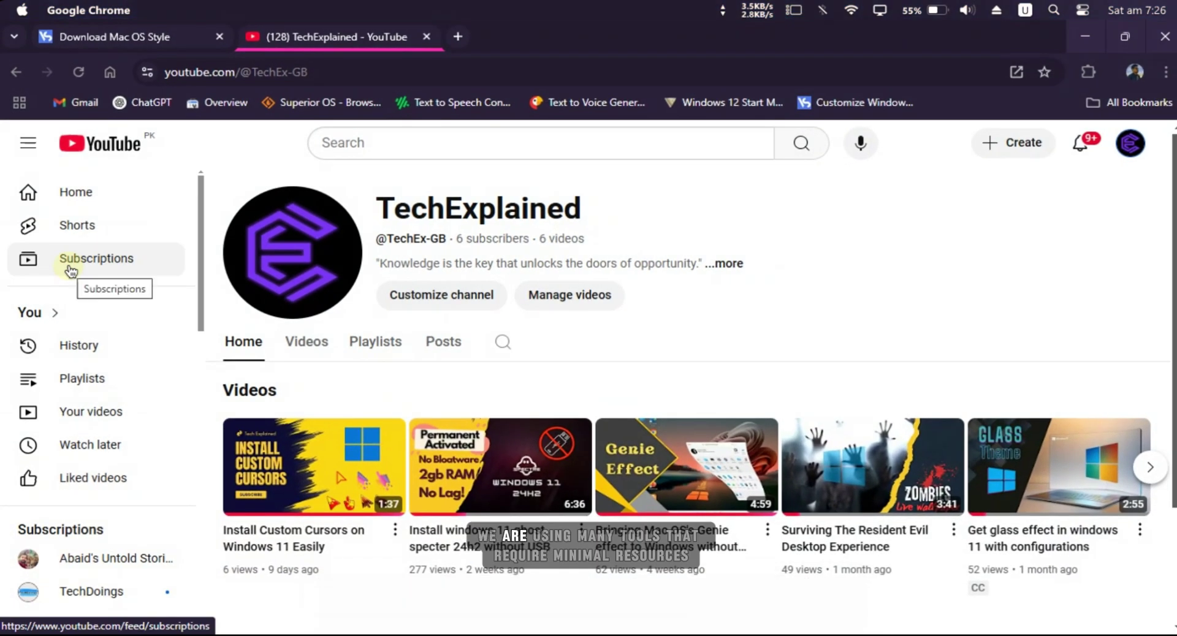
left_click(1088, 41)
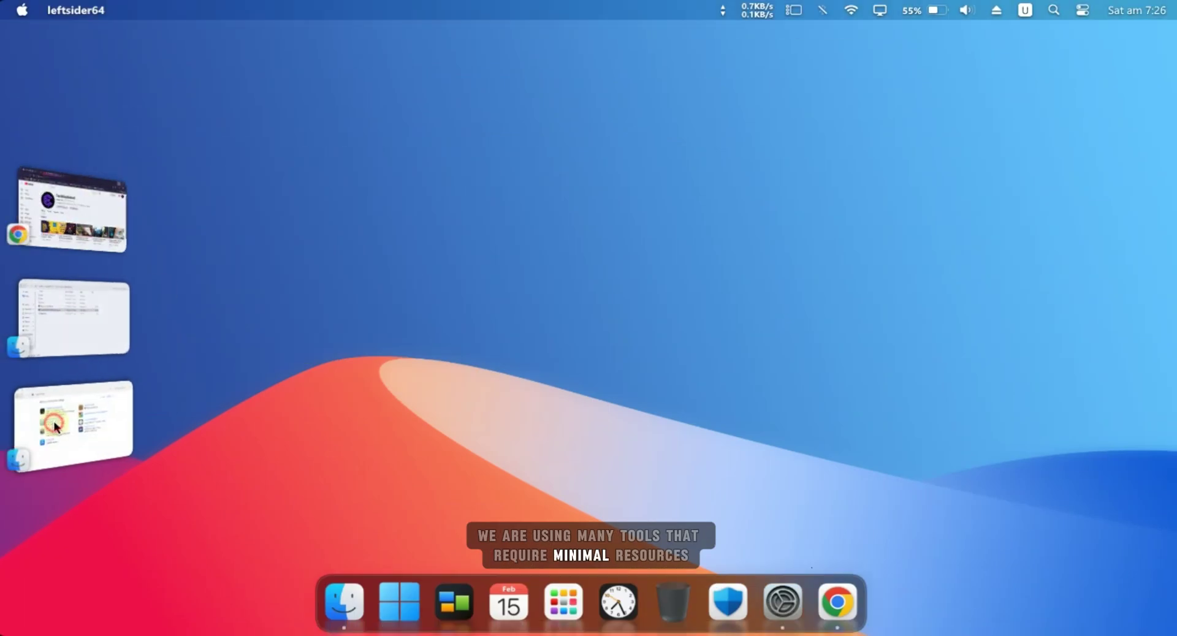
left_click(35, 429)
left_click(199, 100)
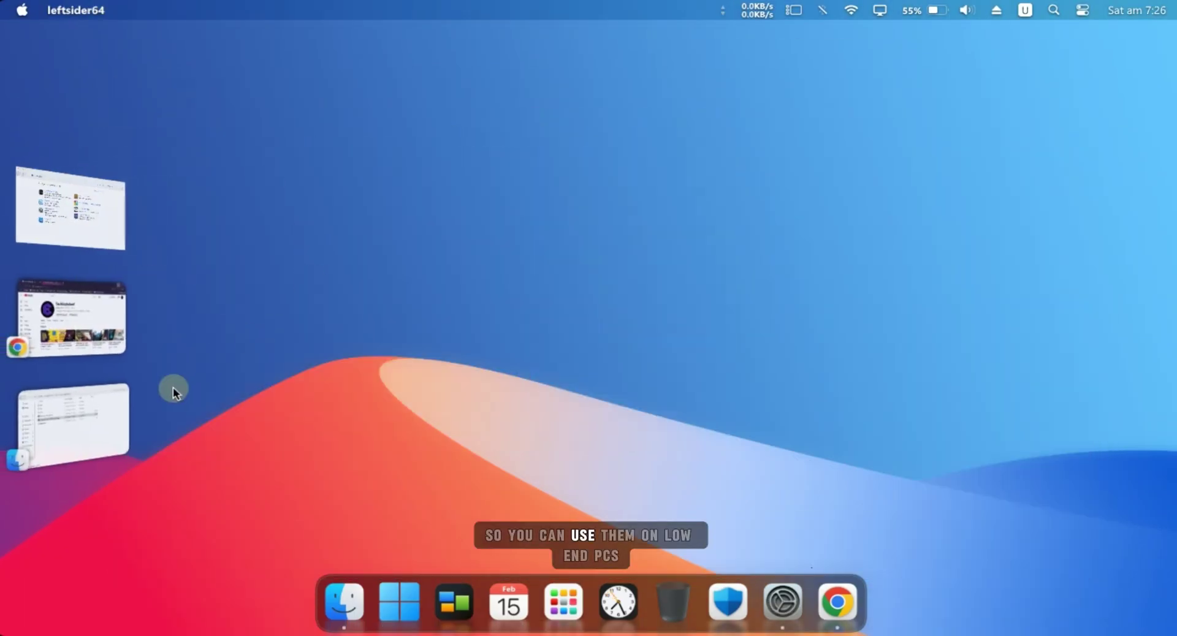
Step: Turn Stage Manager off, minimize the folder window and refresh the desktop
left_click(794, 10)
left_click(945, 80)
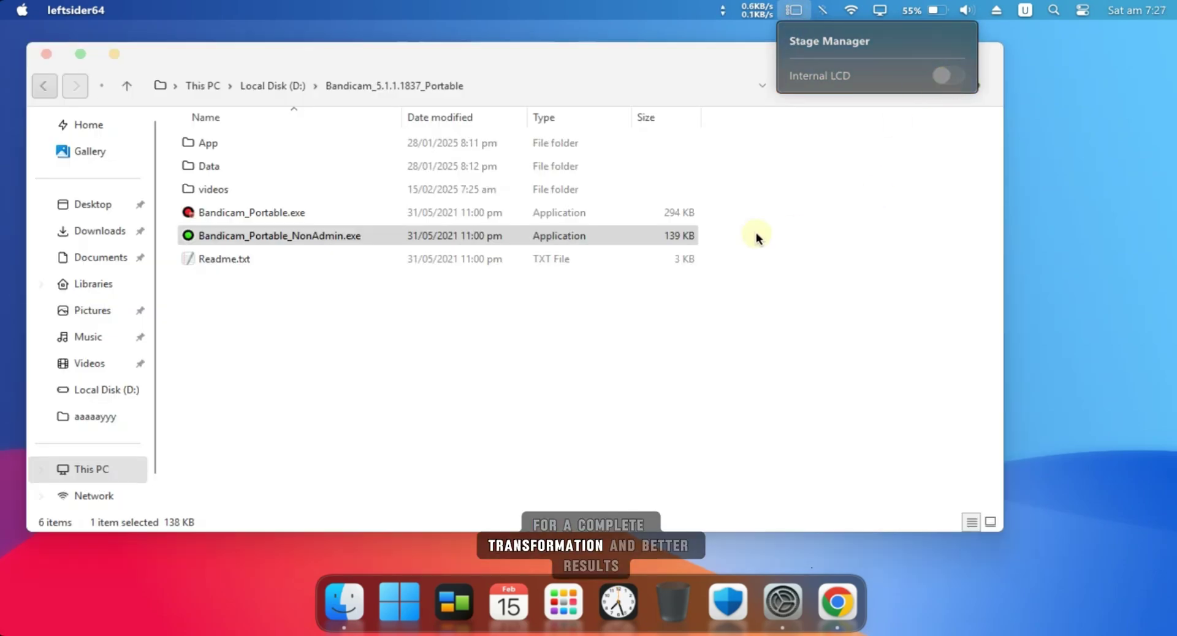
left_click(114, 54)
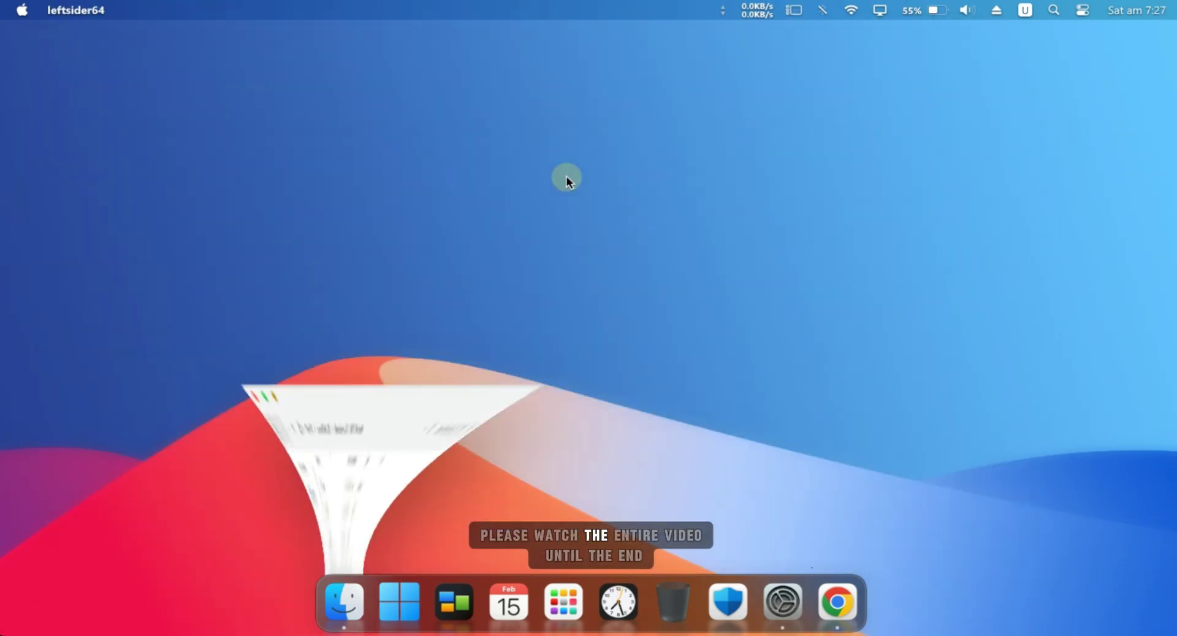
right_click(626, 285)
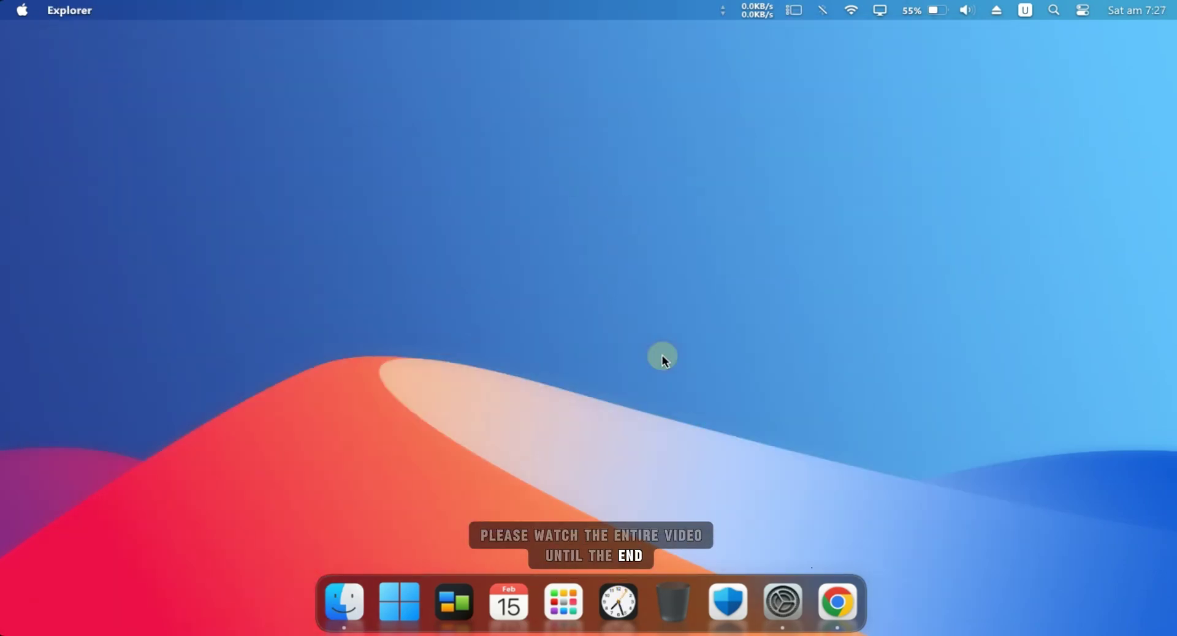
left_click(660, 355)
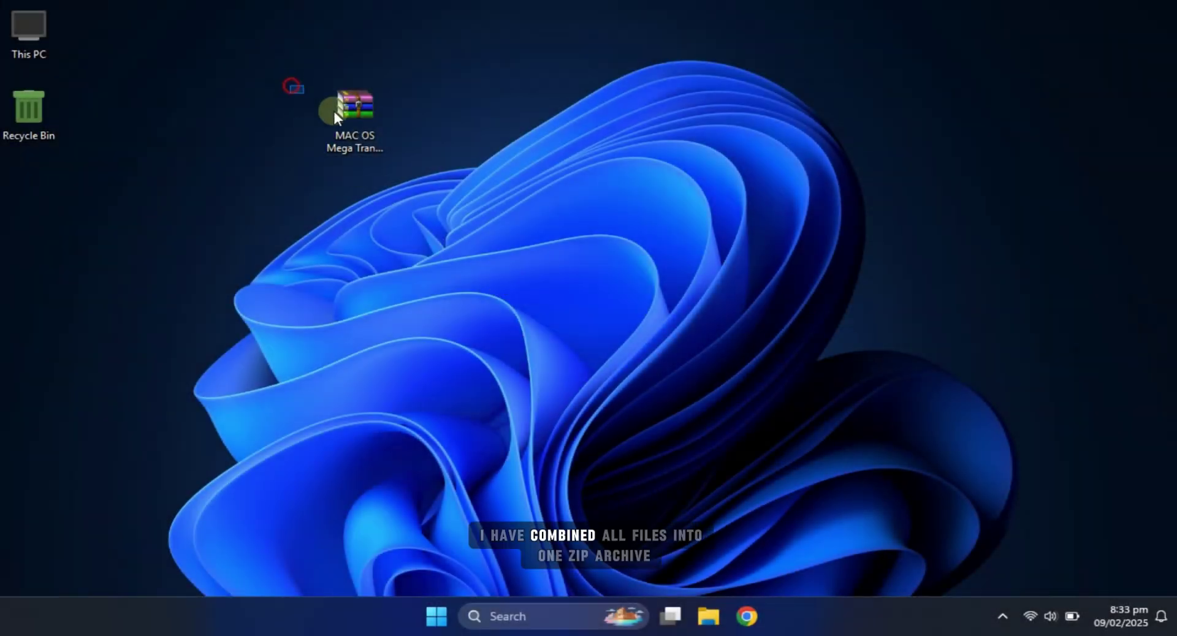
Step: Search 'resto' and open the Create a restore point settings
left_click(334, 116)
left_click(417, 169)
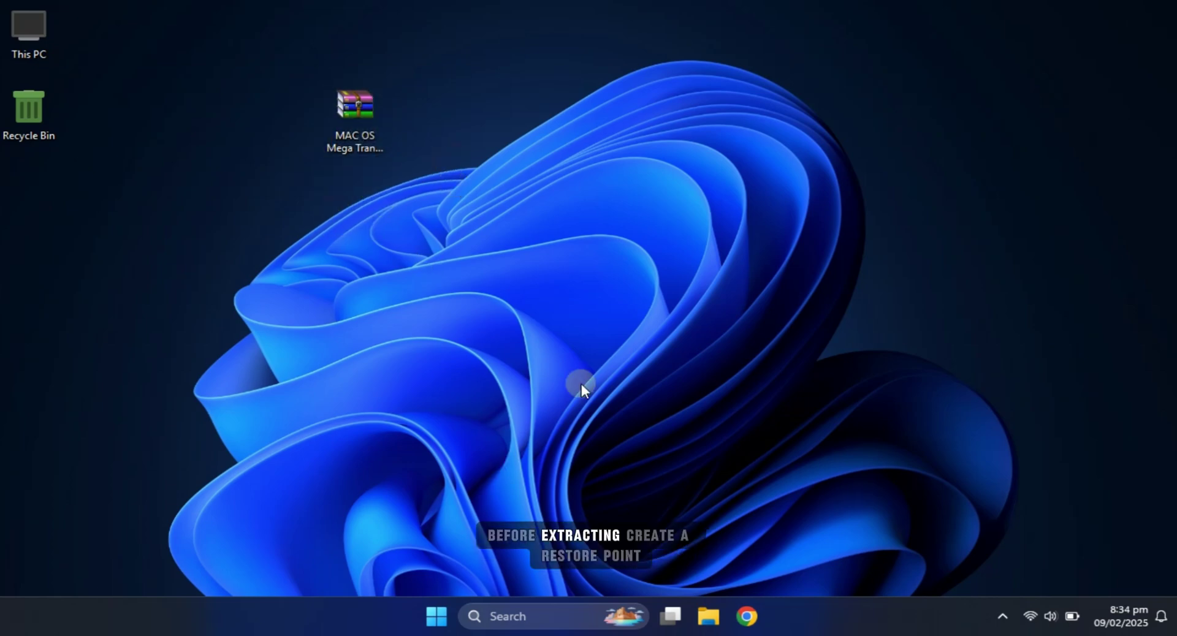
left_click(481, 617)
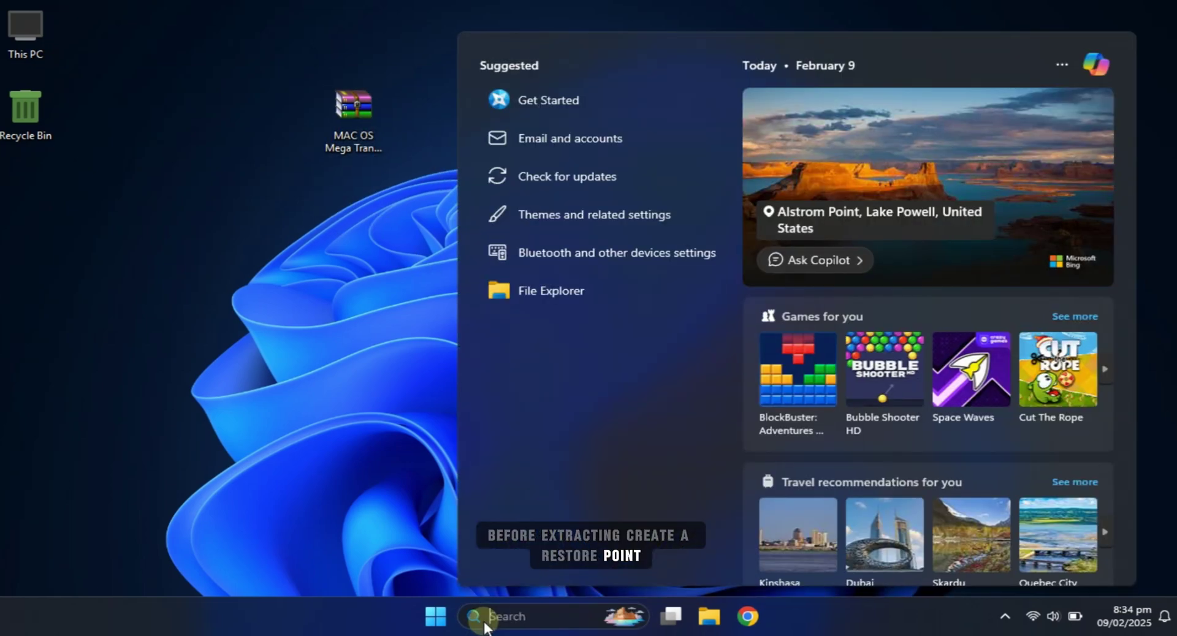
type("re")
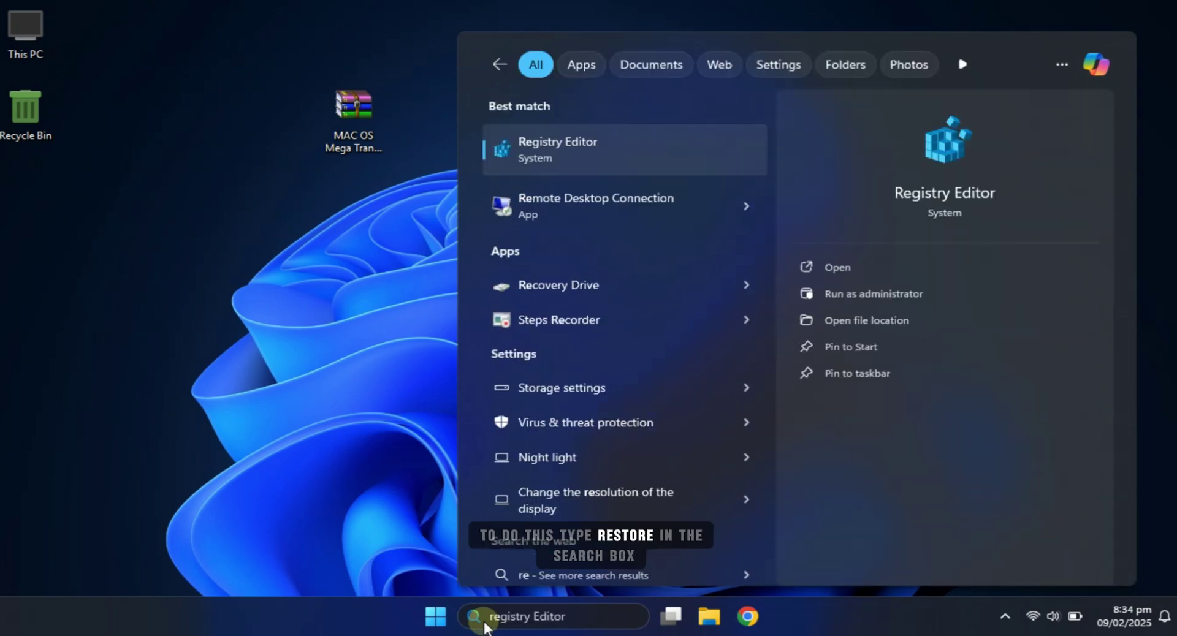
type("sto")
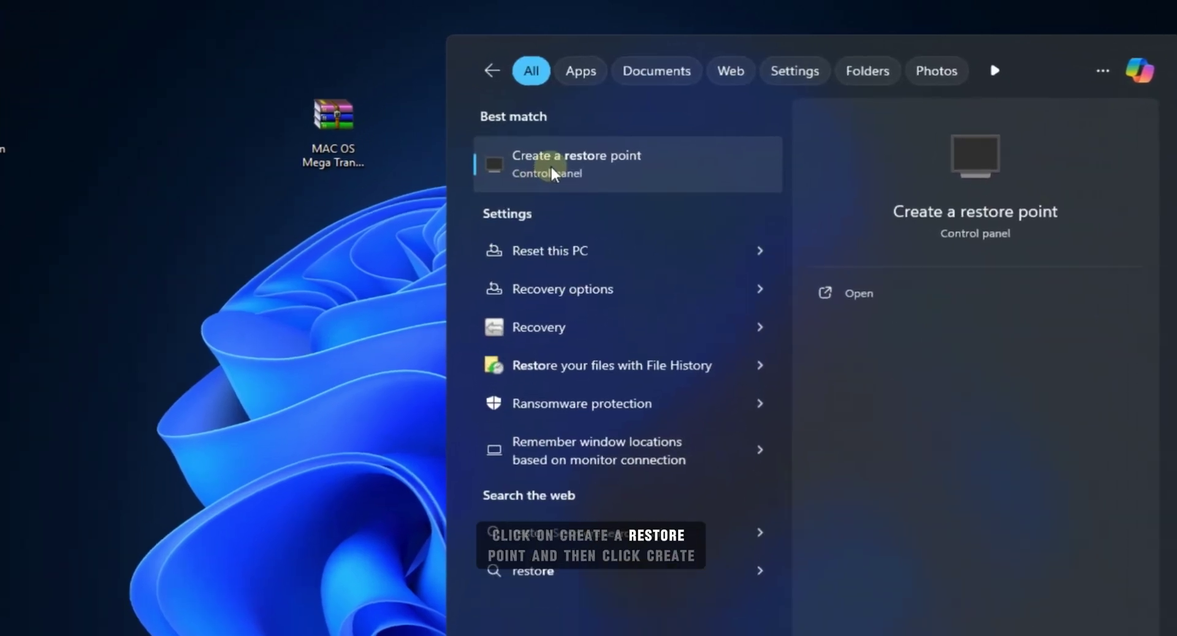
left_click(550, 164)
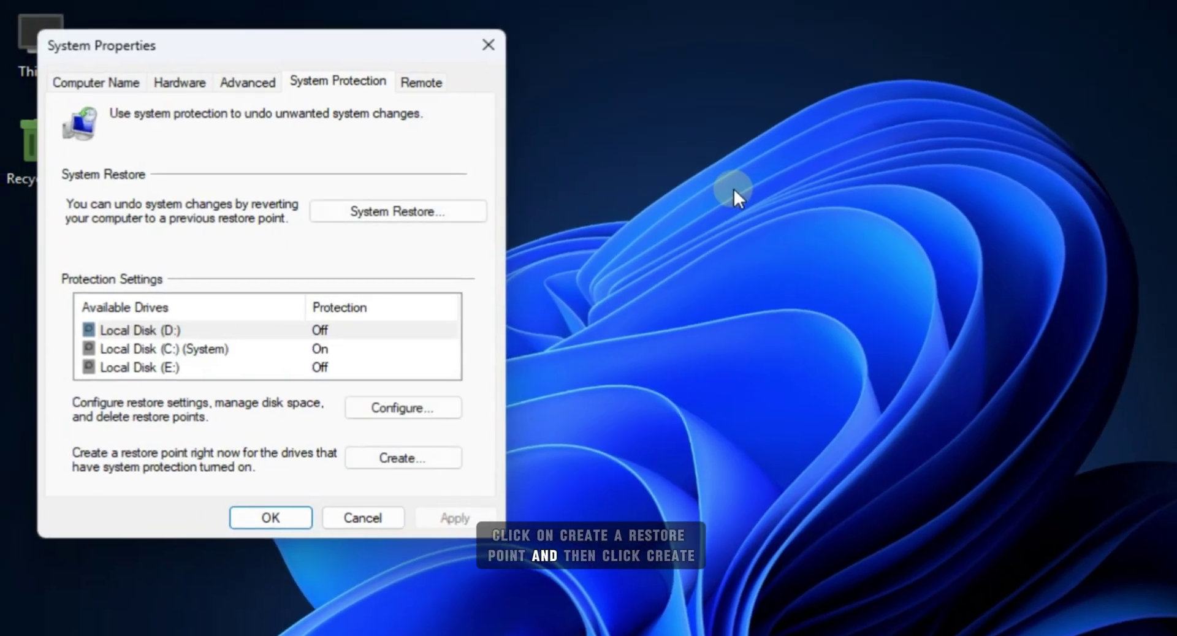
Step: Create a restore point named 'backup' for Local Disk (C:) and dismiss the success message
left_click(157, 348)
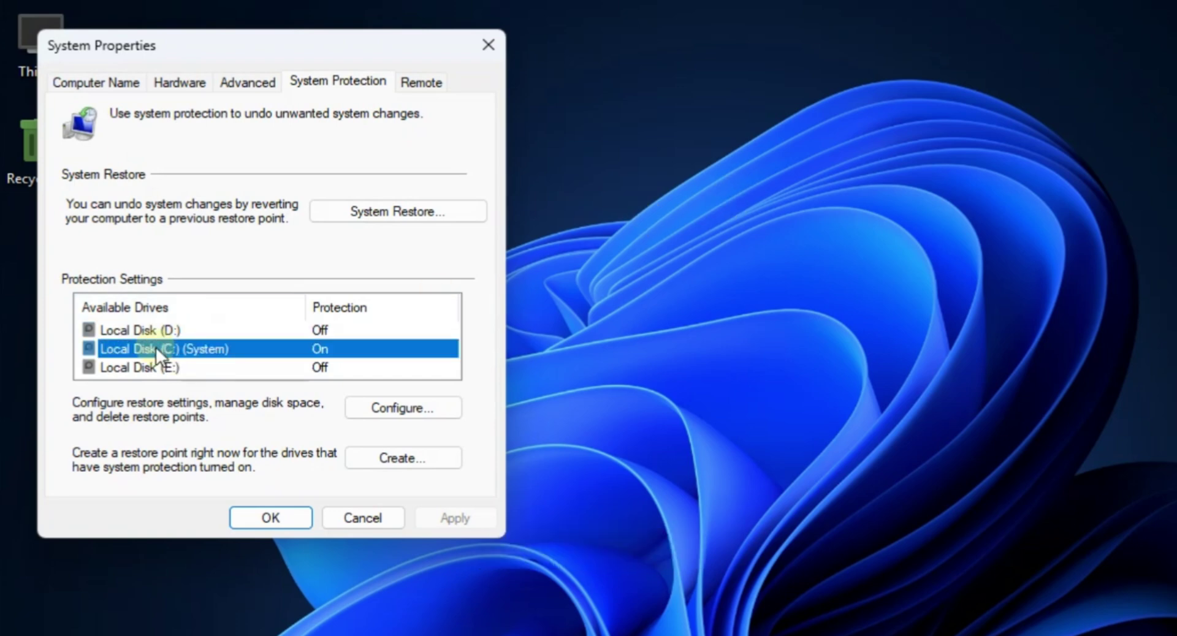
left_click(396, 457)
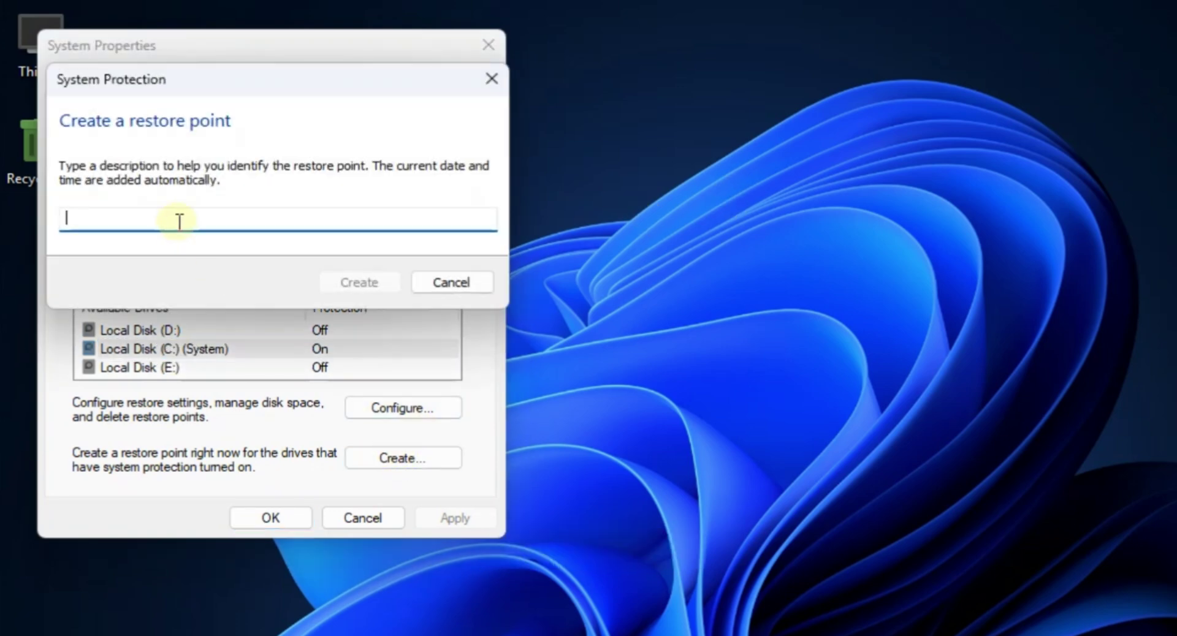
type("backup")
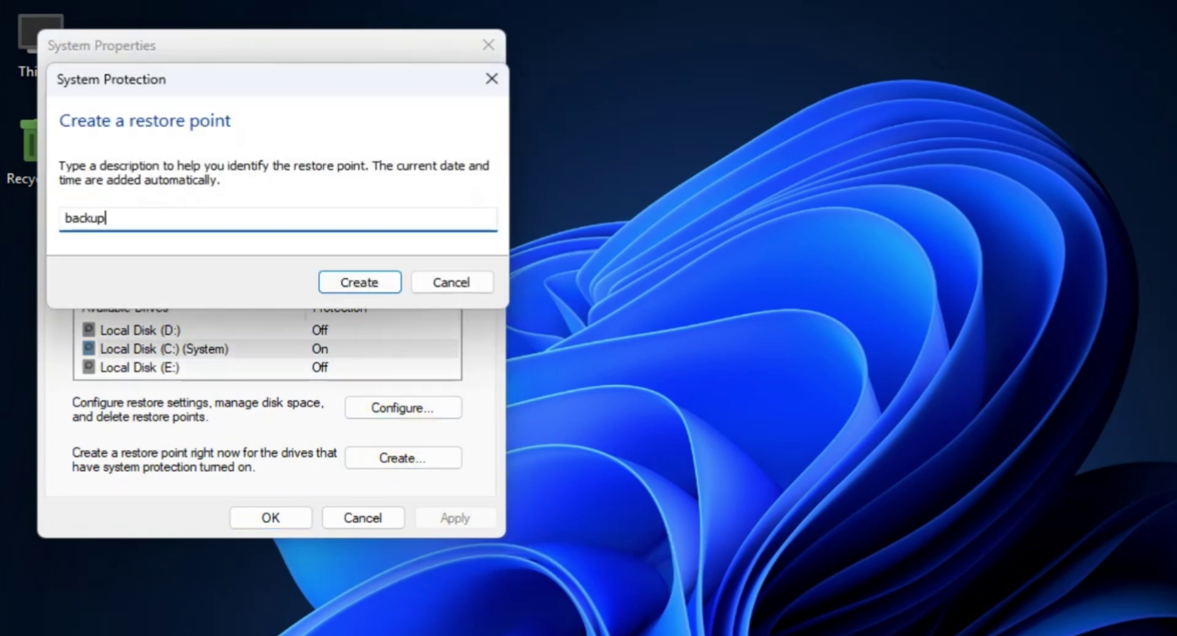
left_click(347, 283)
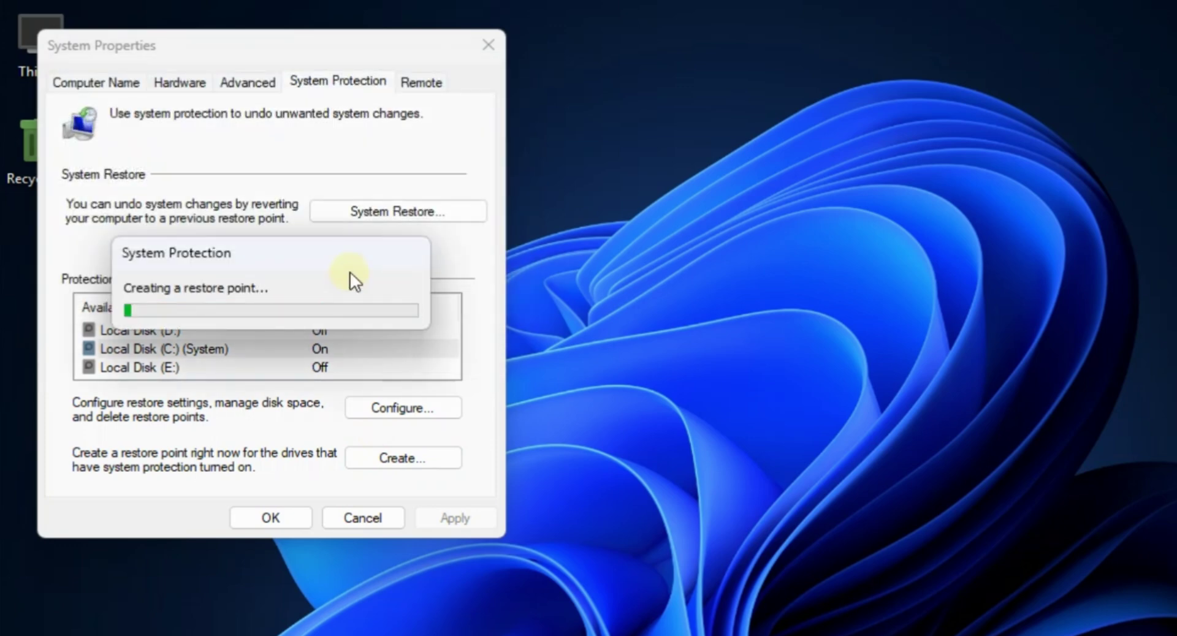
left_click(429, 304)
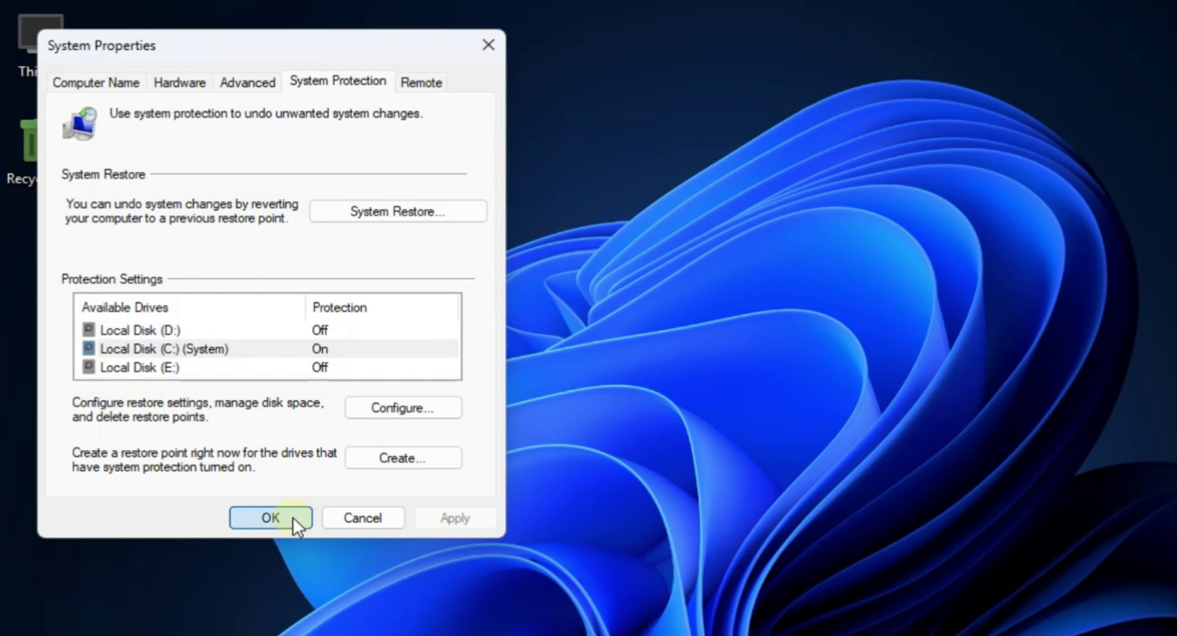
Step: Close System Properties and extract the macOS transformation archive to the desktop
left_click(292, 517)
double_click(359, 120)
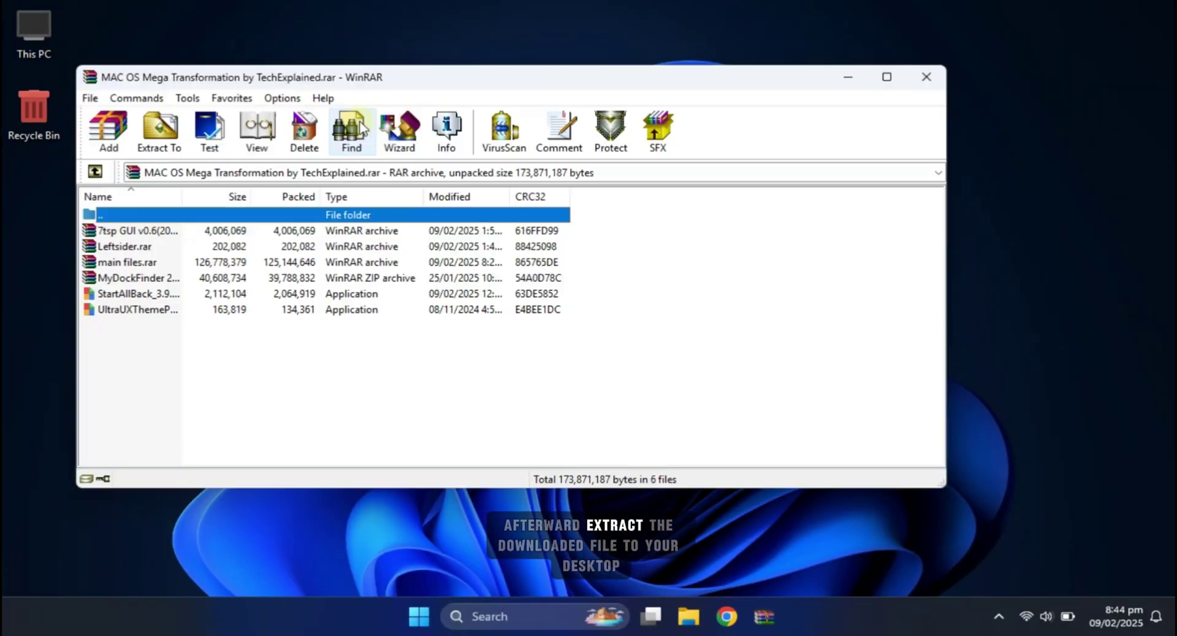
left_click(160, 131)
left_click(539, 189)
left_click(565, 527)
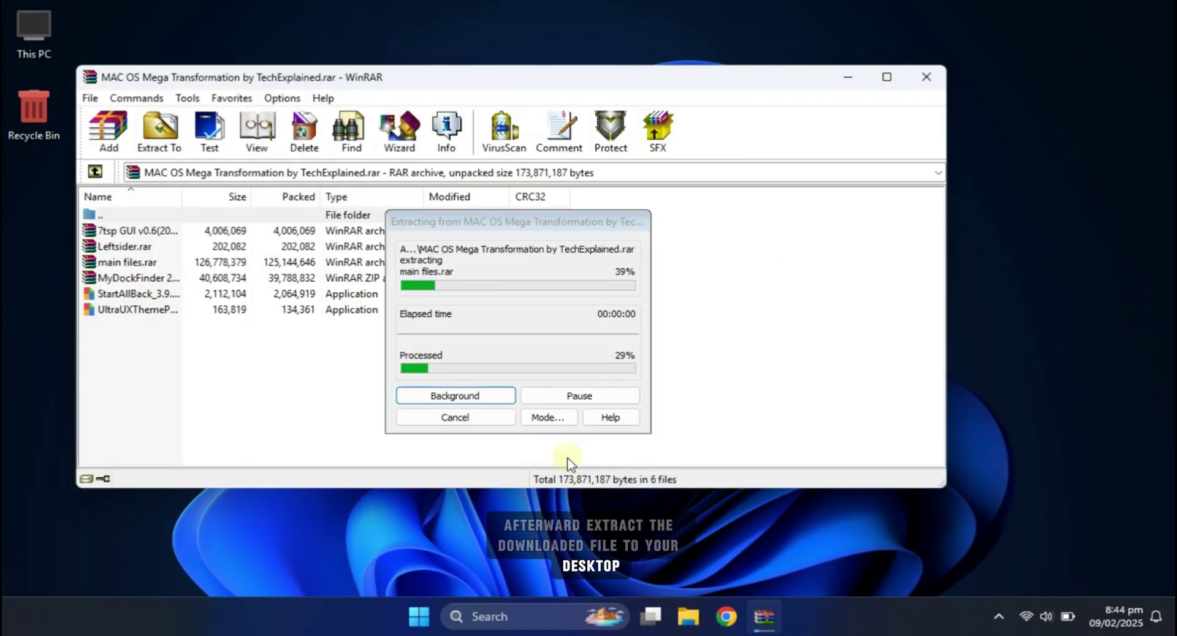
left_click(925, 77)
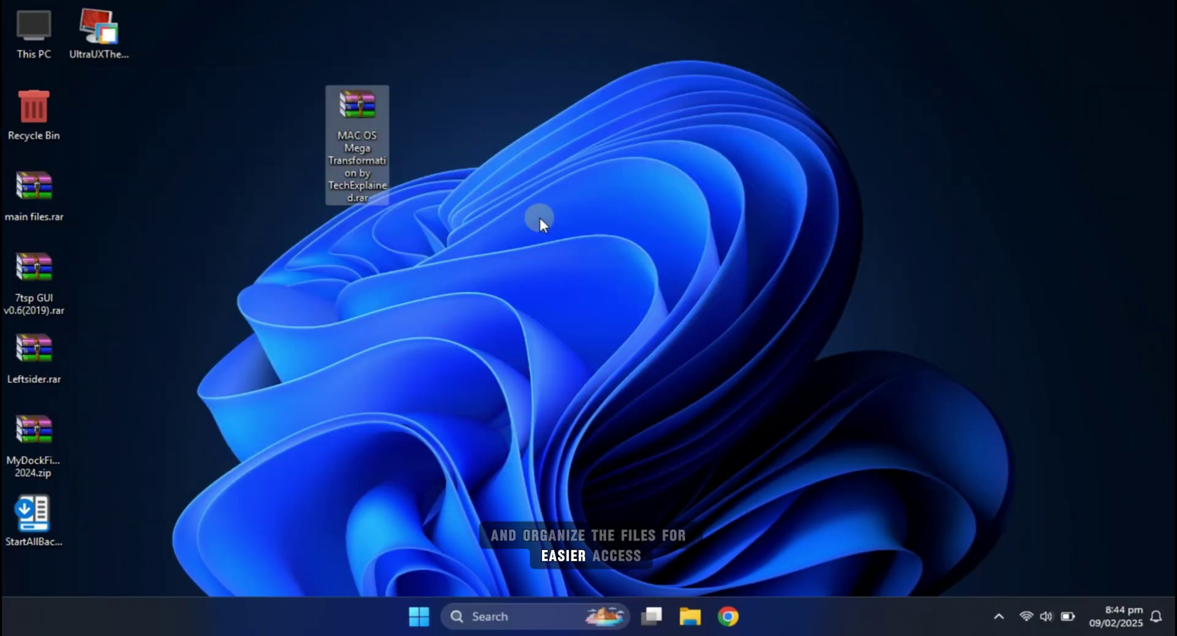
Step: Line up main files.rar, the theme patcher, StartAllBack setup, 7tsp GUI and Leftsider.rar beside the MAC OS archive
left_click_drag(41, 189, 376, 194)
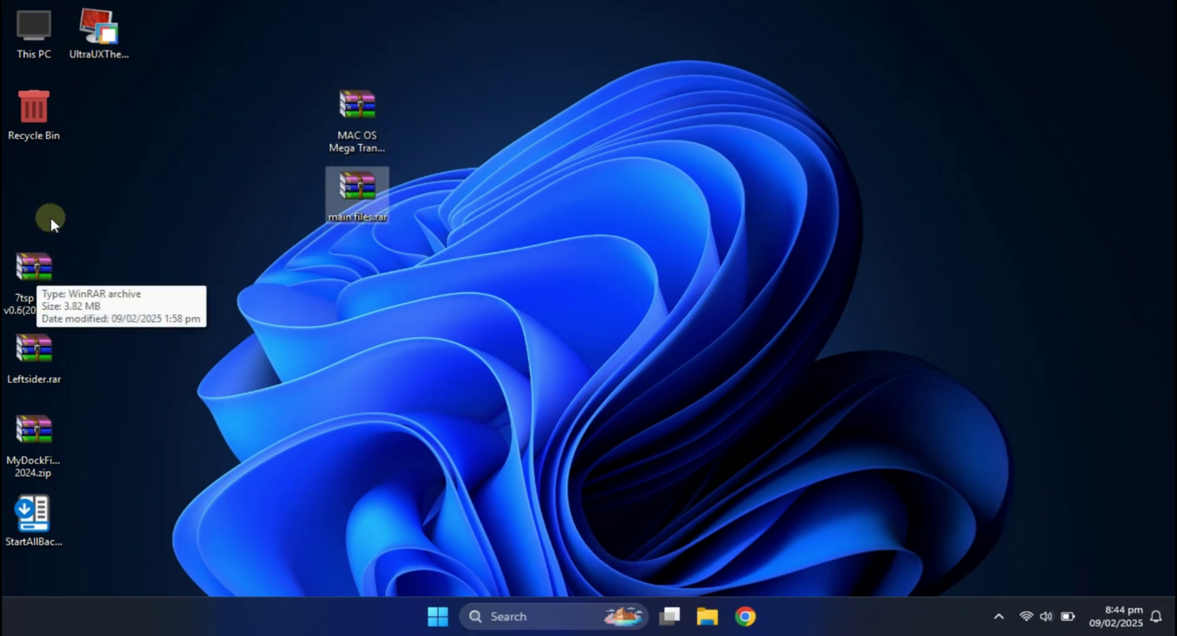
left_click_drag(98, 34, 423, 184)
left_click_drag(34, 518, 488, 190)
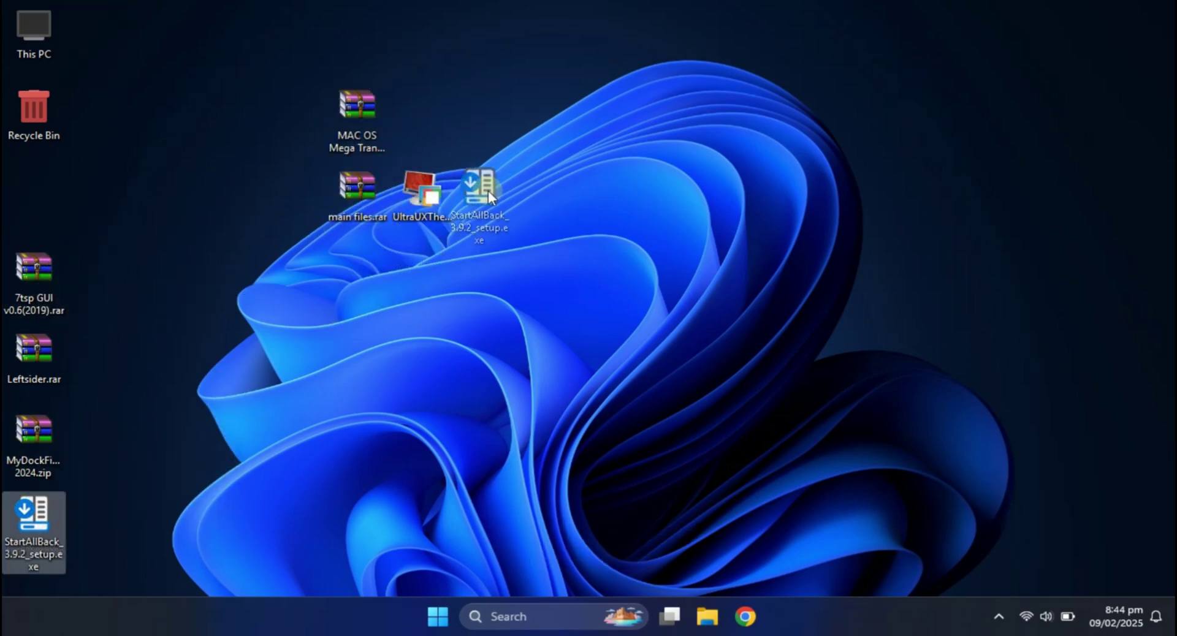
left_click_drag(47, 300, 558, 198)
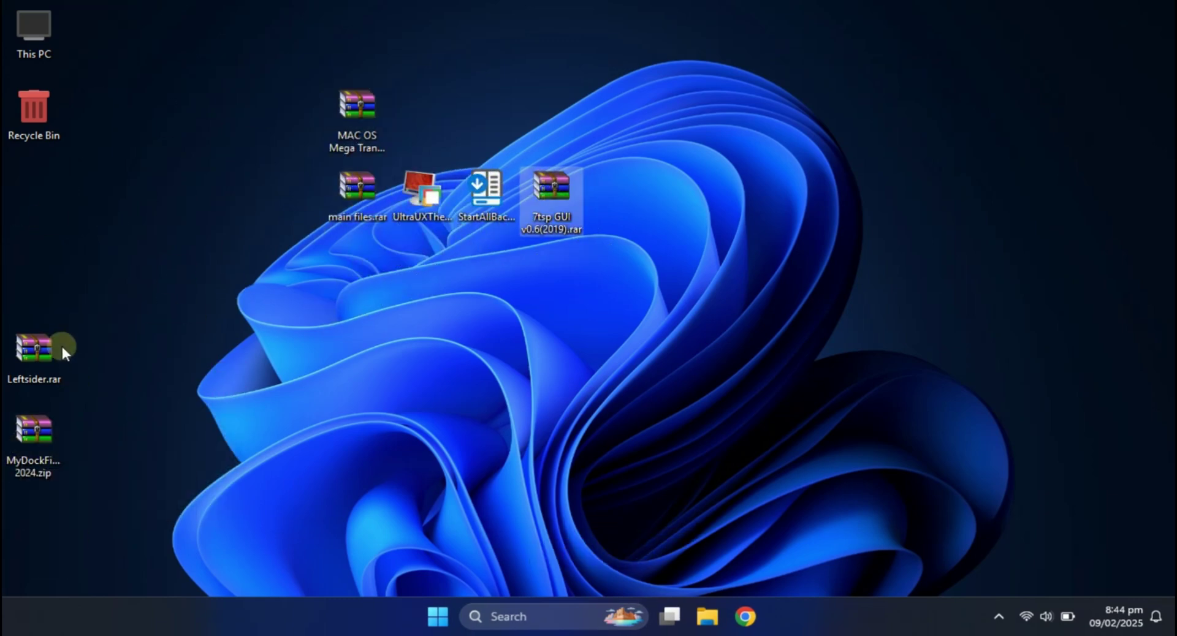
mouse_move(61, 347)
left_mouse_down()
mouse_move(602, 229)
mouse_move(632, 190)
left_mouse_up()
Step: Add MyDockFinder 2024.zip to the row, then install UltraUXThemePatcher through to its final page
mouse_move(34, 435)
left_mouse_down()
mouse_move(649, 226)
mouse_move(684, 196)
left_mouse_up()
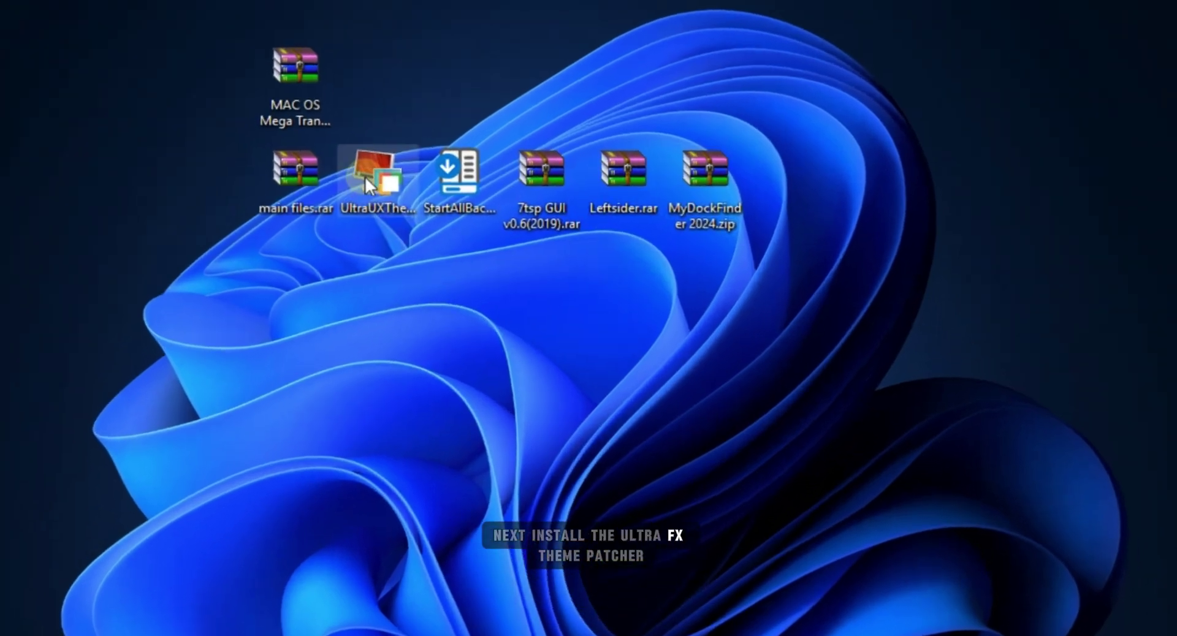
double_click(422, 187)
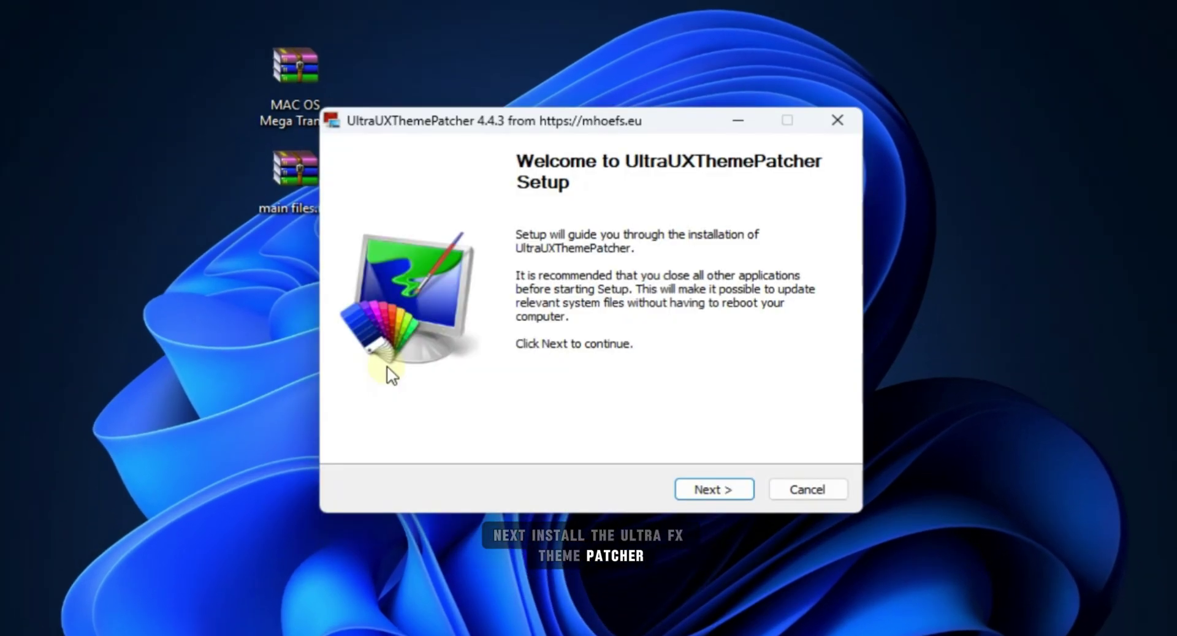
left_click(701, 490)
left_click(352, 439)
left_click(729, 490)
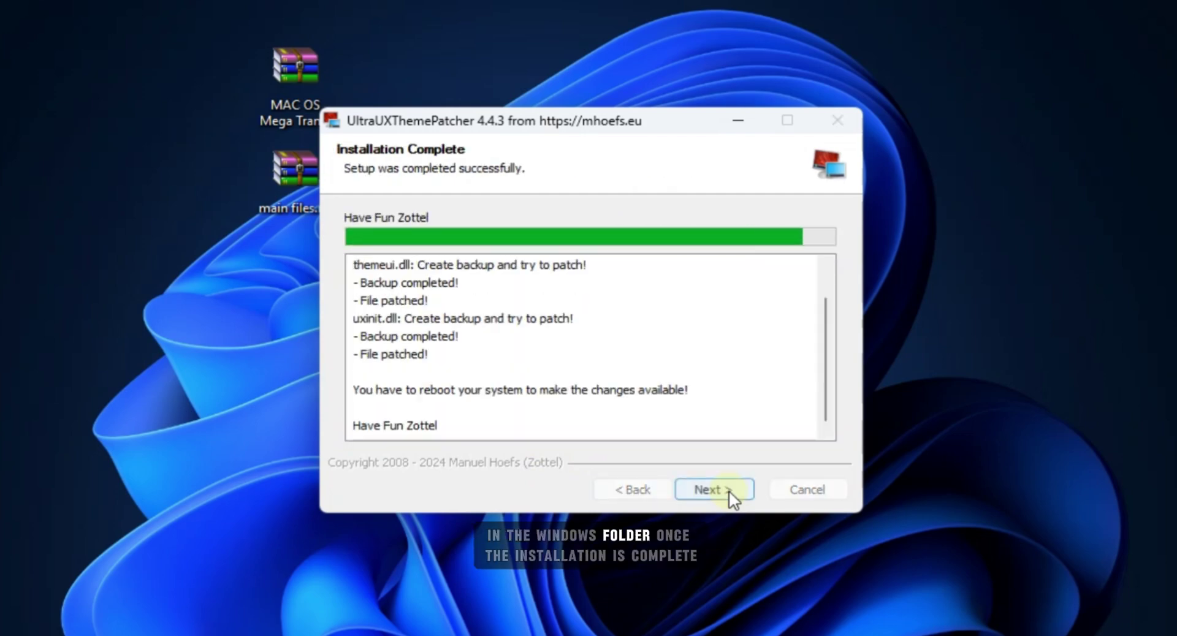
left_click(729, 490)
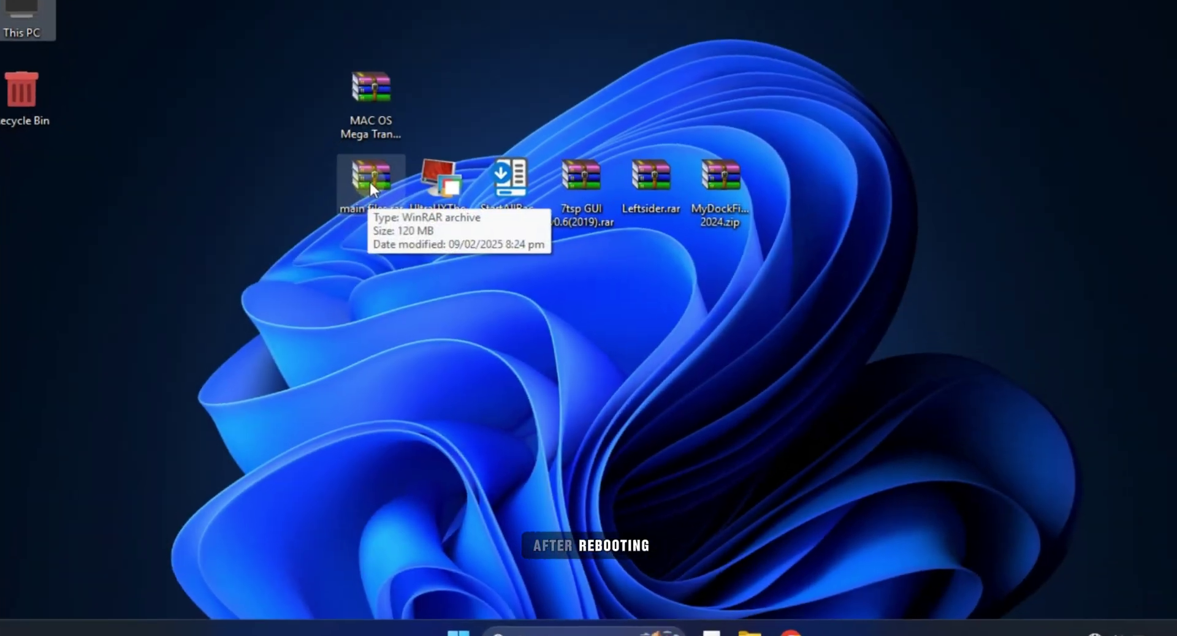
Step: Extract main files.rar to the Desktop with WinRAR, then close the archive window
double_click(369, 179)
left_click(152, 79)
left_click(645, 154)
left_click(645, 499)
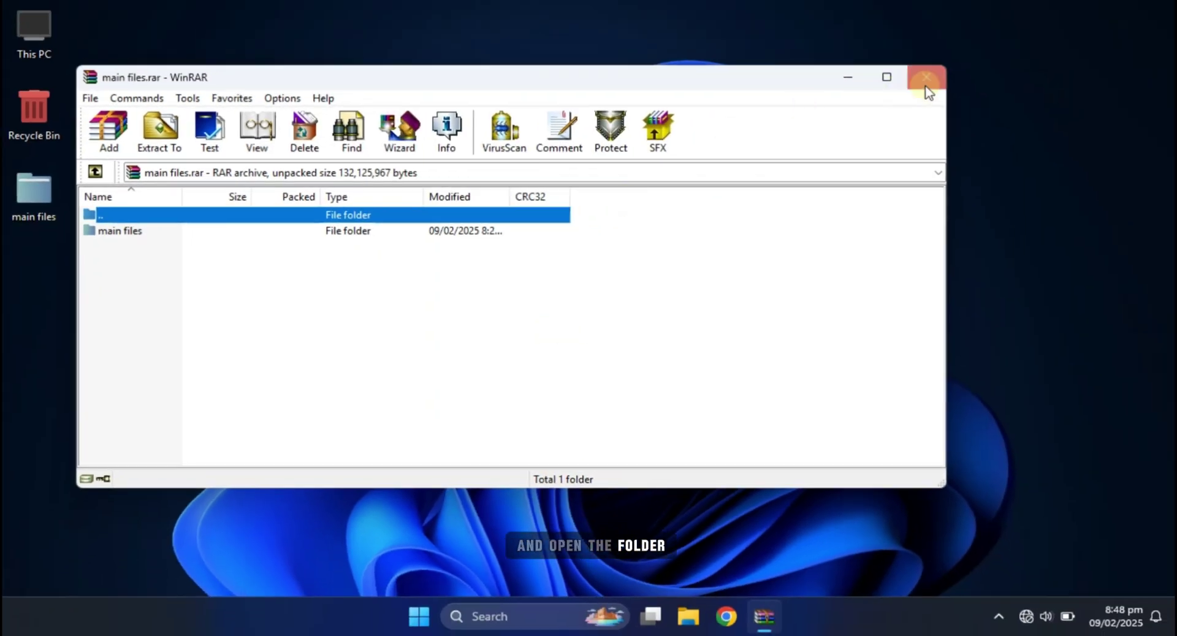
left_click(926, 78)
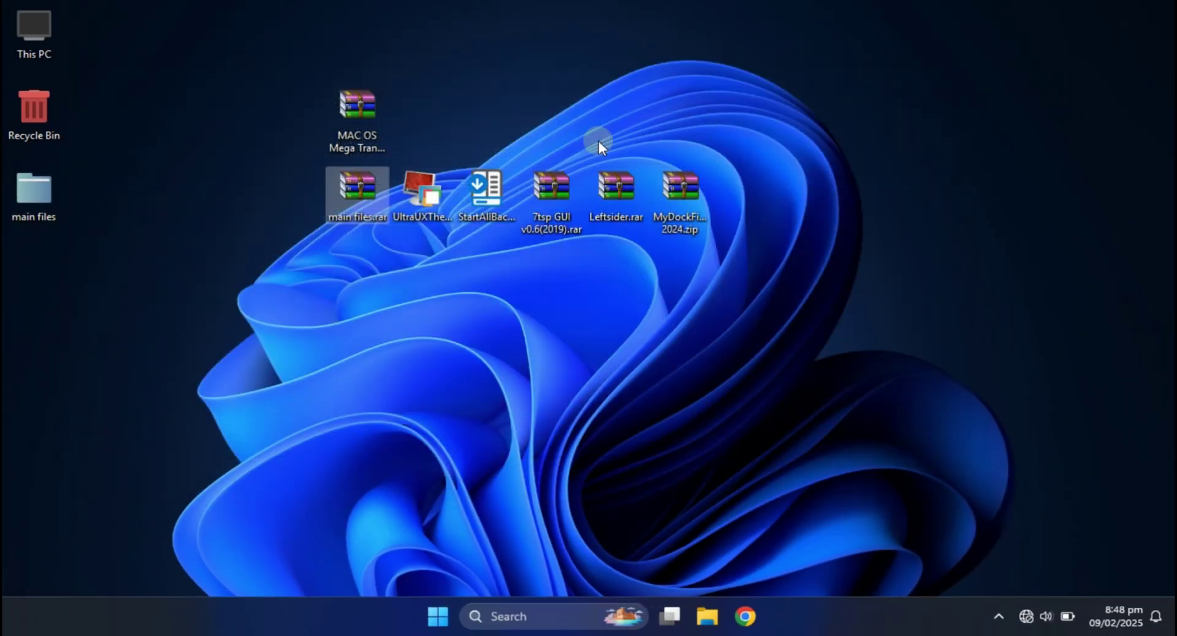
Step: Copy all seven items from main files > Windows Themes (windows 10 or 11)
double_click(34, 196)
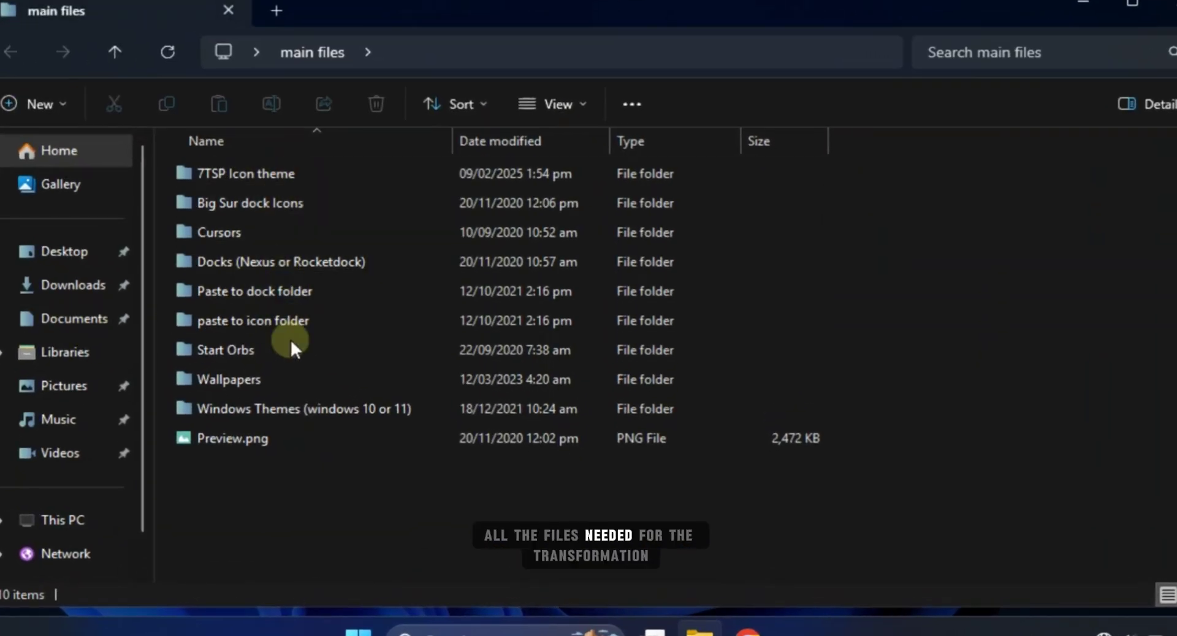
double_click(274, 410)
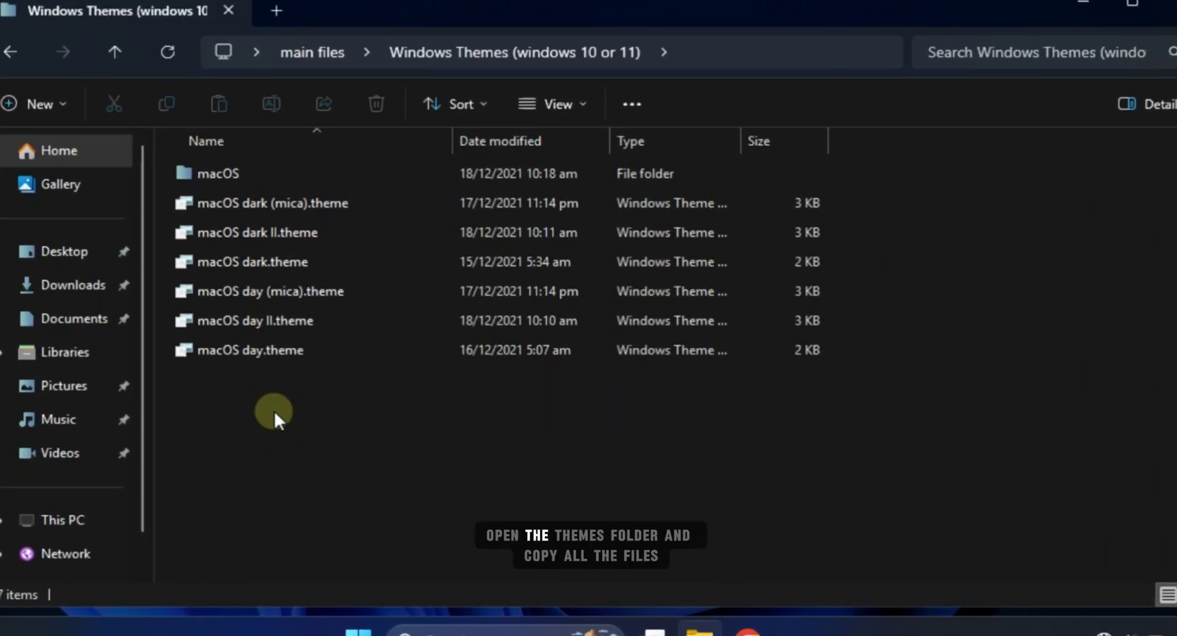
left_click_drag(217, 378, 234, 179)
right_click(237, 267)
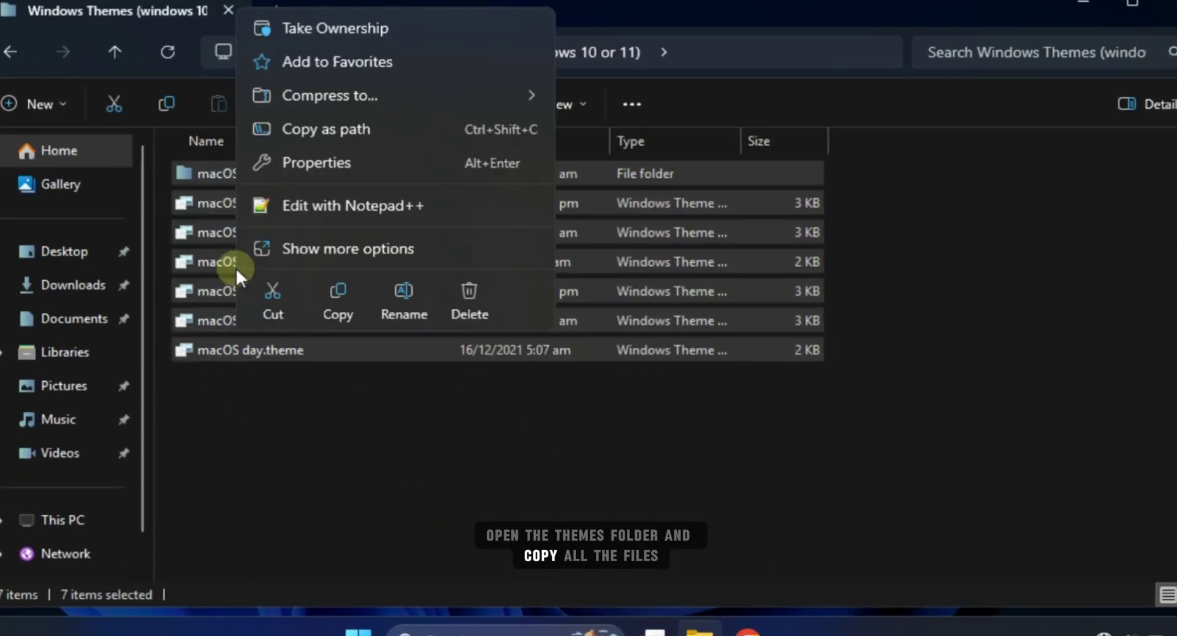
left_click(342, 307)
Step: Paste them into C:\Windows\Resources\Themes, granting administrator permission for all items
left_click(79, 520)
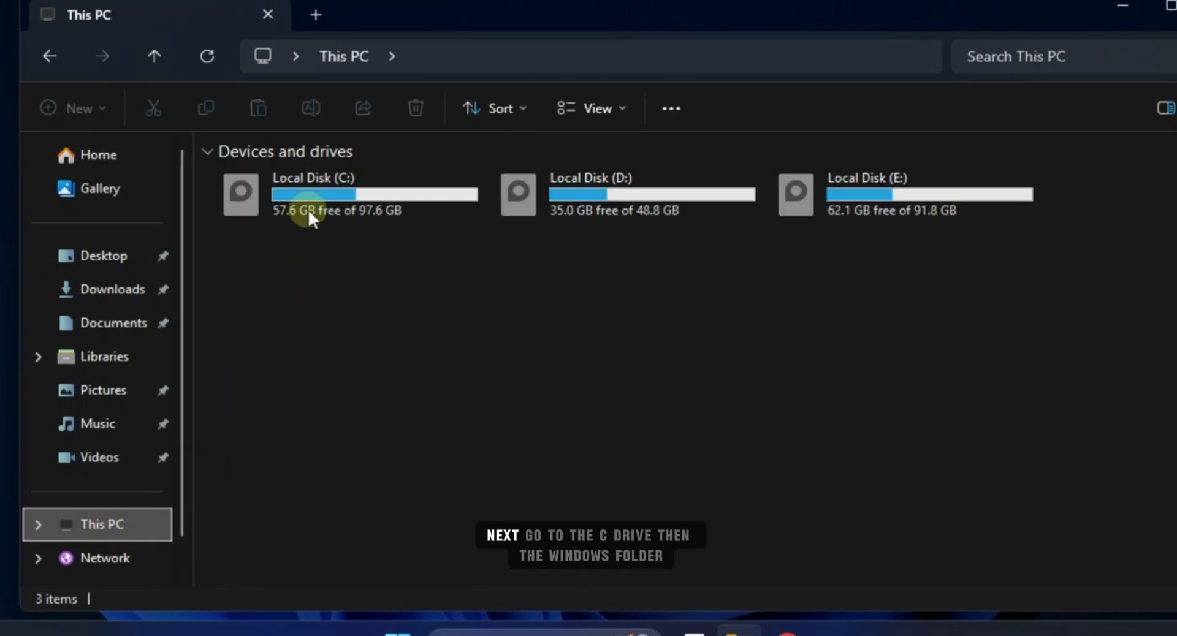
double_click(308, 211)
double_click(264, 382)
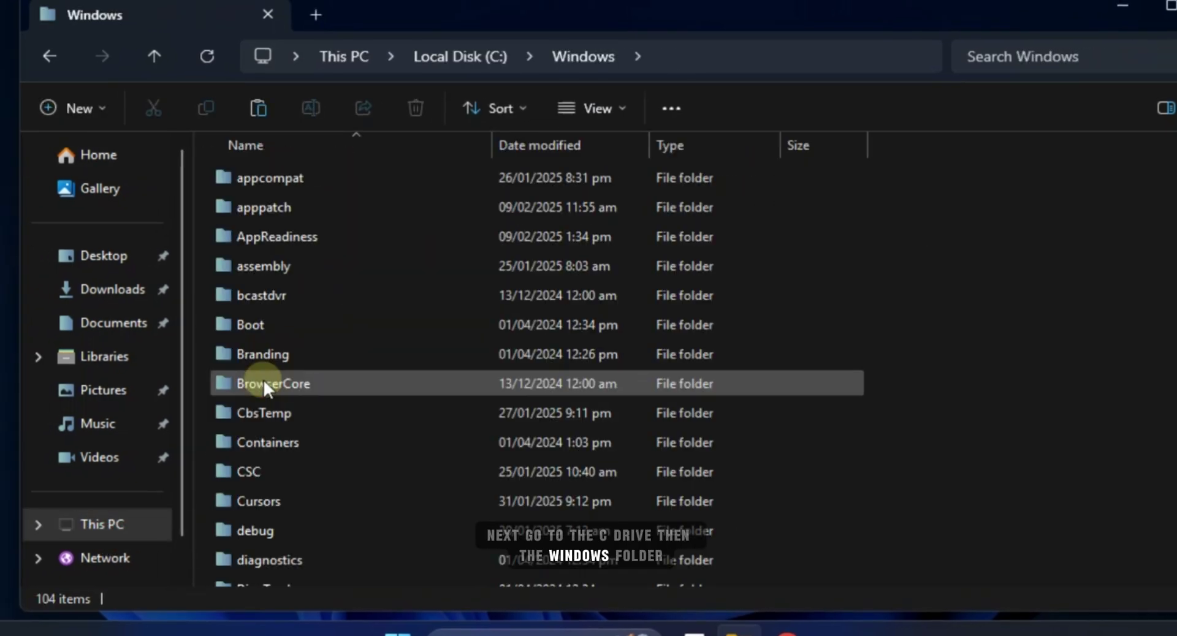
scroll(263, 379, "down", 6)
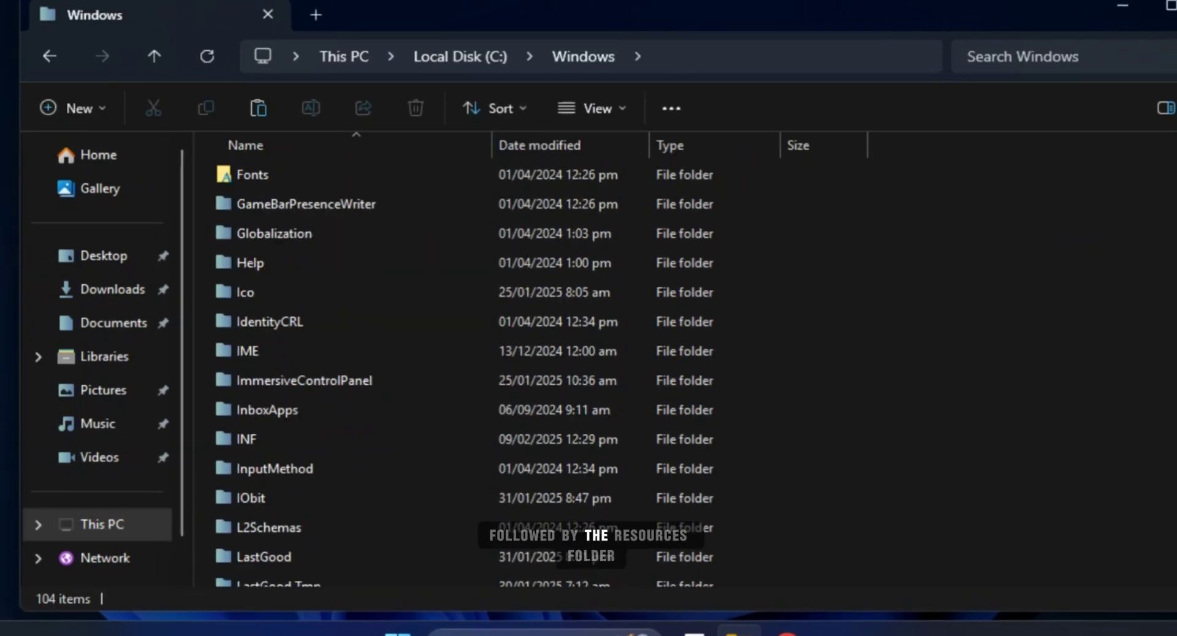
scroll(263, 379, "down", 5)
scroll(343, 306, "down", 3)
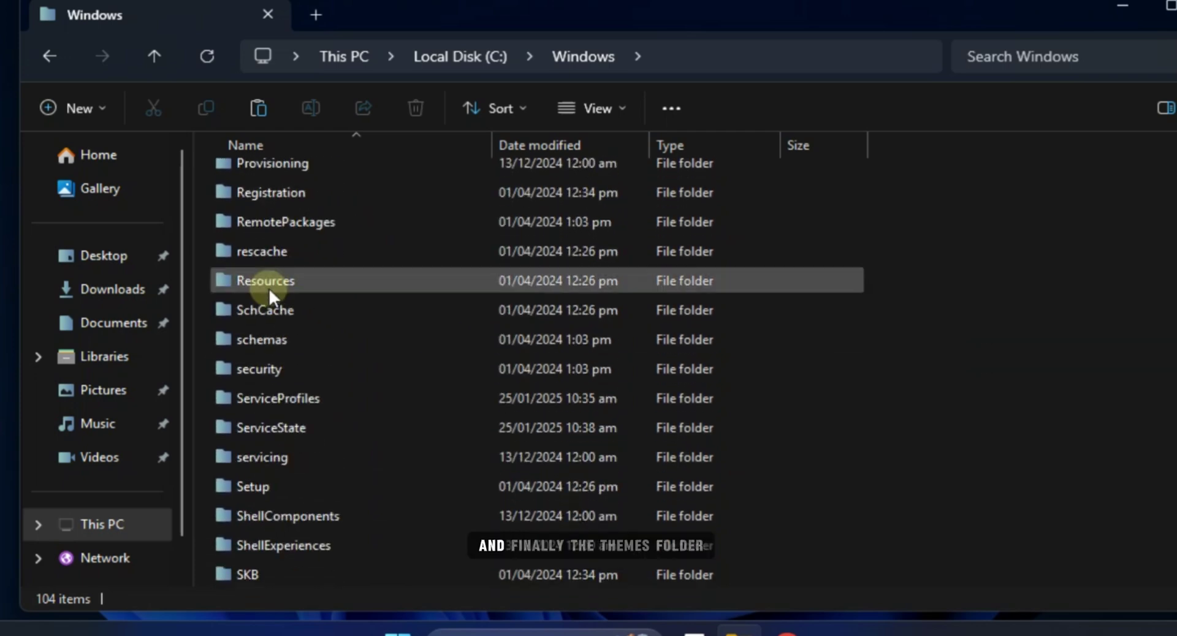
double_click(268, 288)
double_click(262, 207)
right_click(248, 424)
left_click(282, 455)
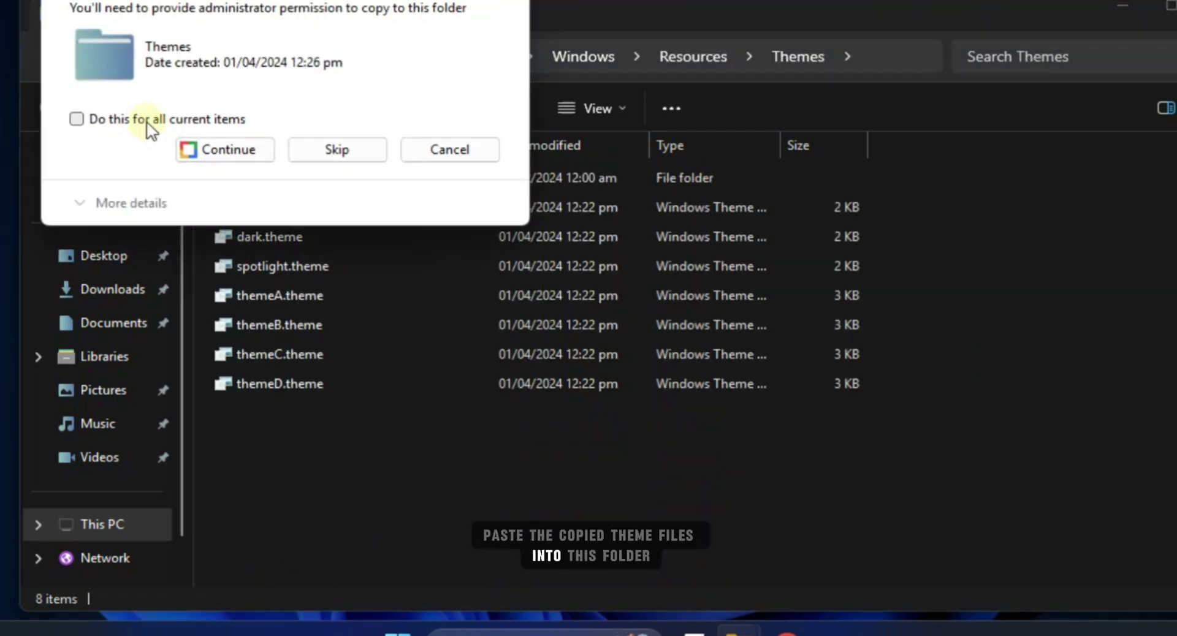
left_click(153, 119)
left_click(193, 150)
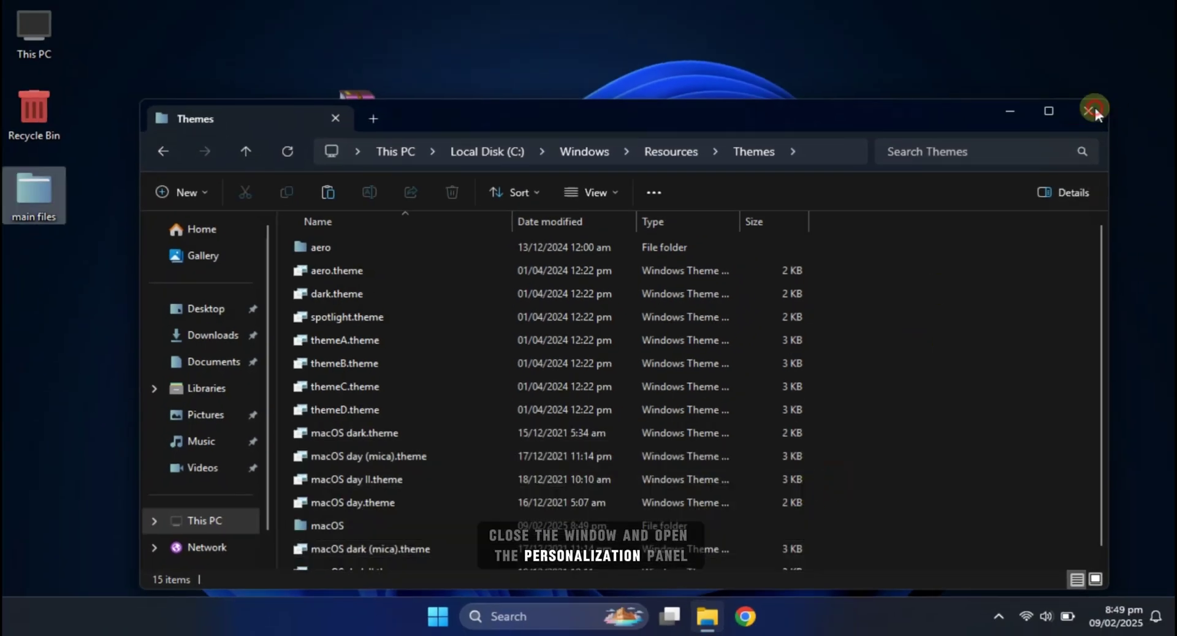
Step: Close the Themes folder and apply the macOS dark theme from Personalize > Themes
left_click(1090, 110)
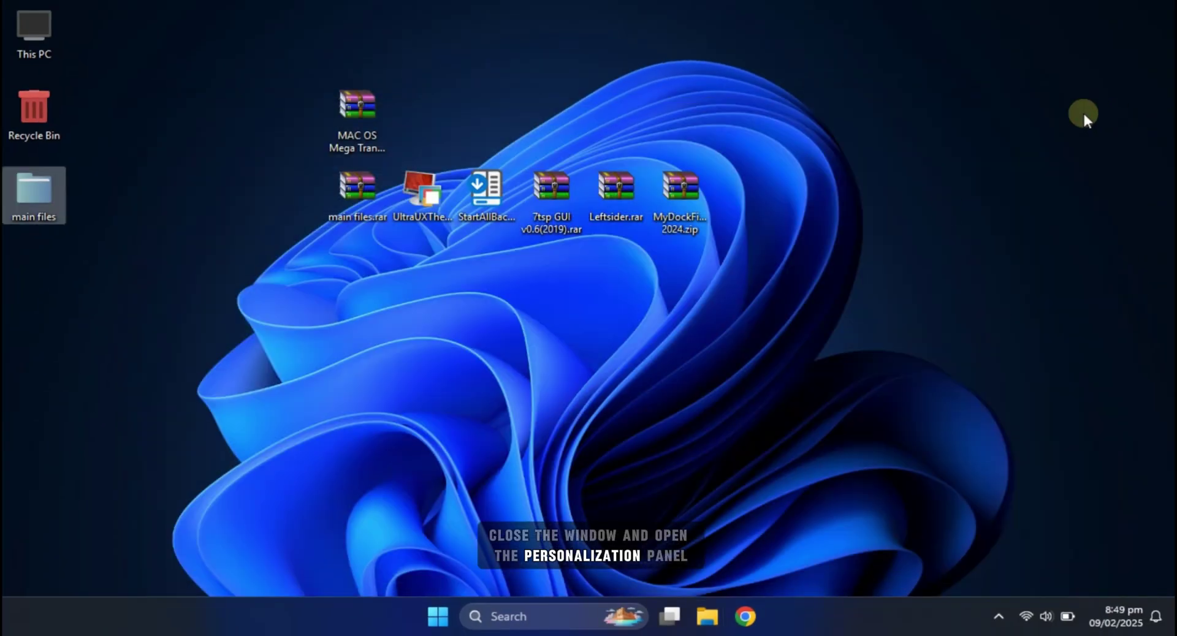
right_click(487, 320)
left_click(542, 270)
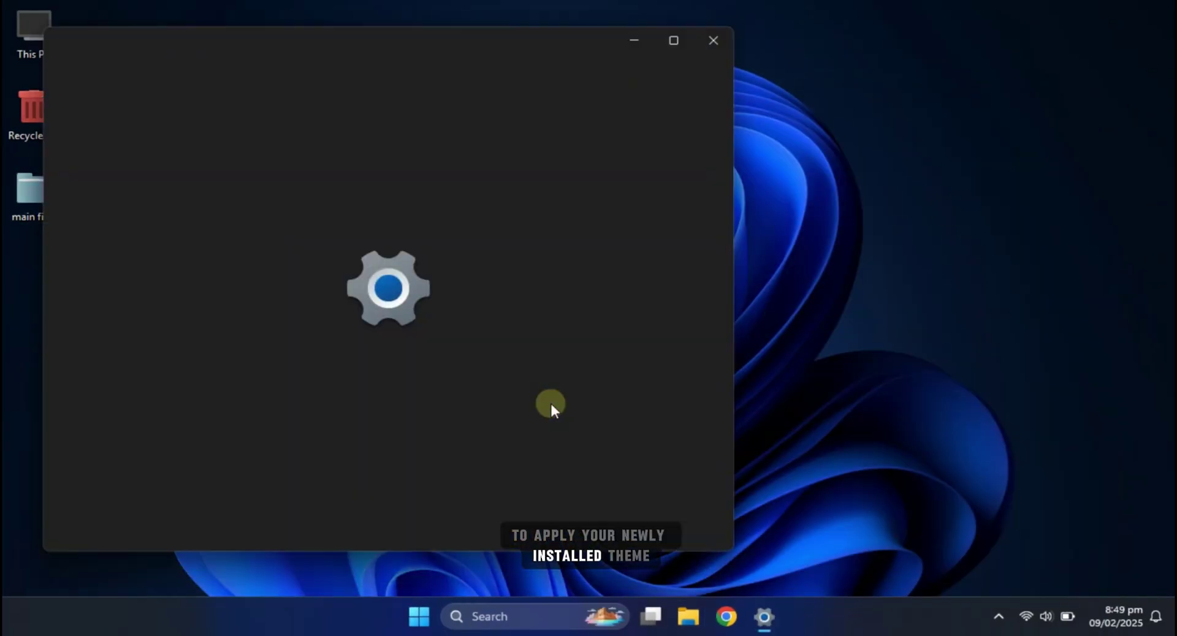
scroll(513, 478, "down", 3)
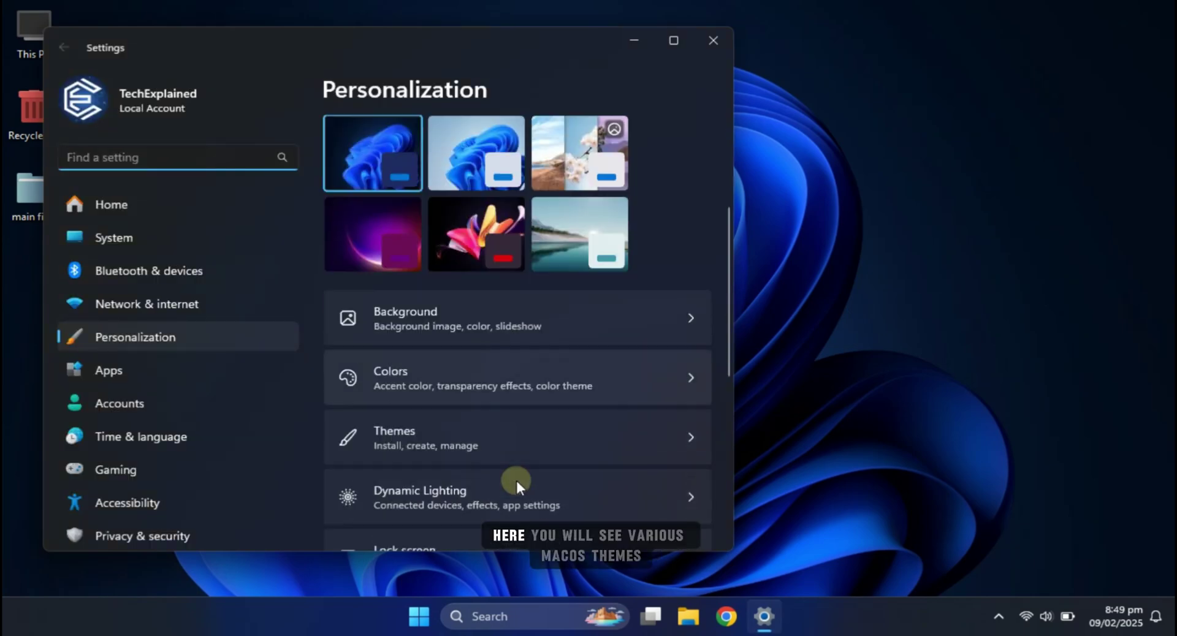
left_click(493, 446)
scroll(565, 476, "down", 2)
scroll(564, 473, "down", 4)
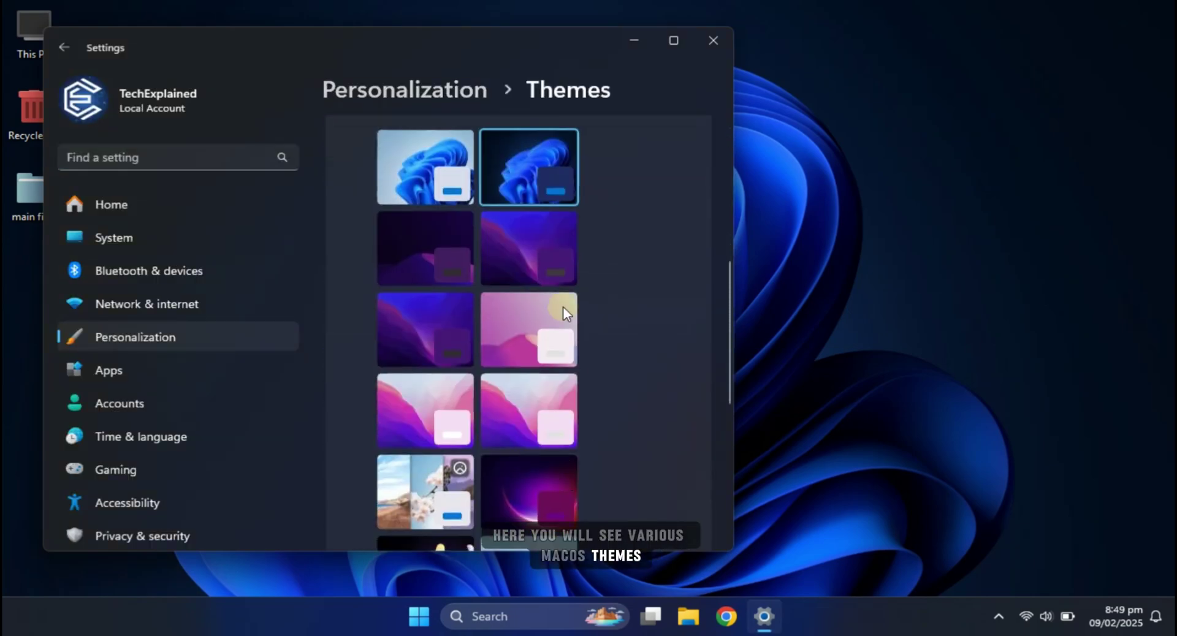
left_click(527, 256)
Step: Open This PC to preview, then switch to the macOS day (mica) theme
double_click(25, 36)
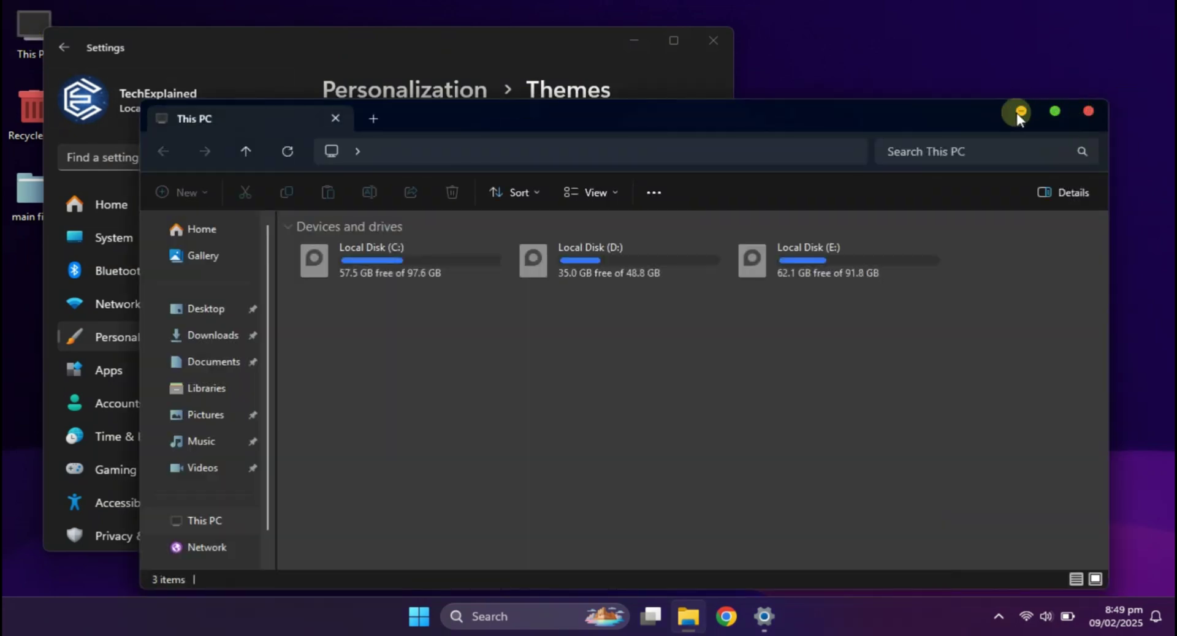
left_click(539, 74)
scroll(588, 480, "down", 5)
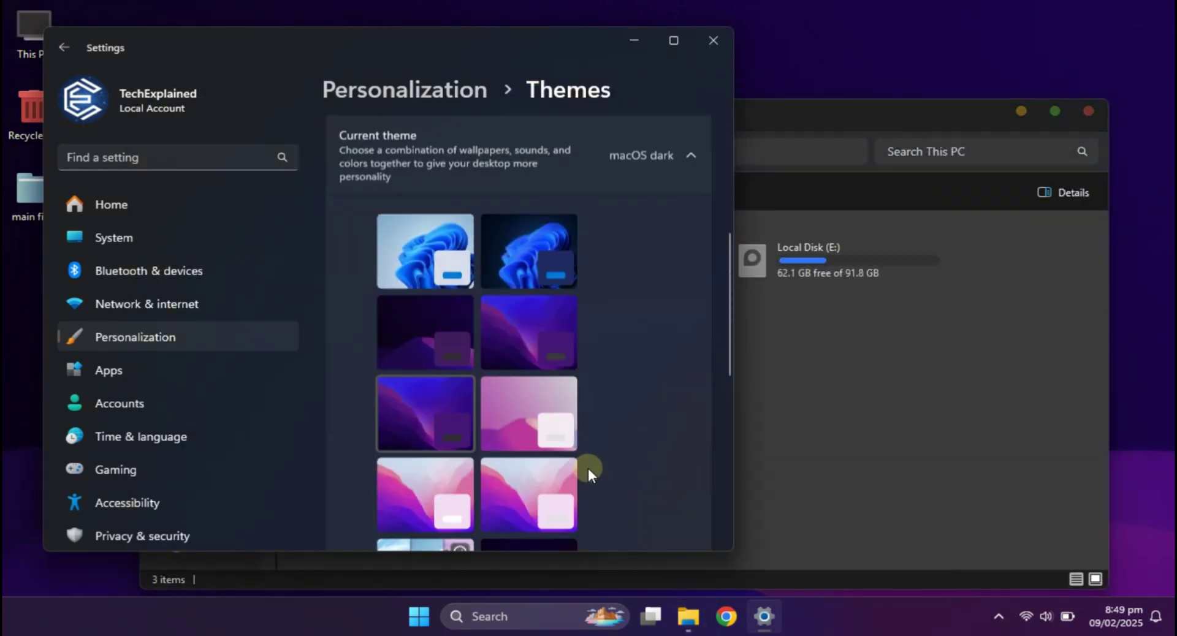
left_click(509, 399)
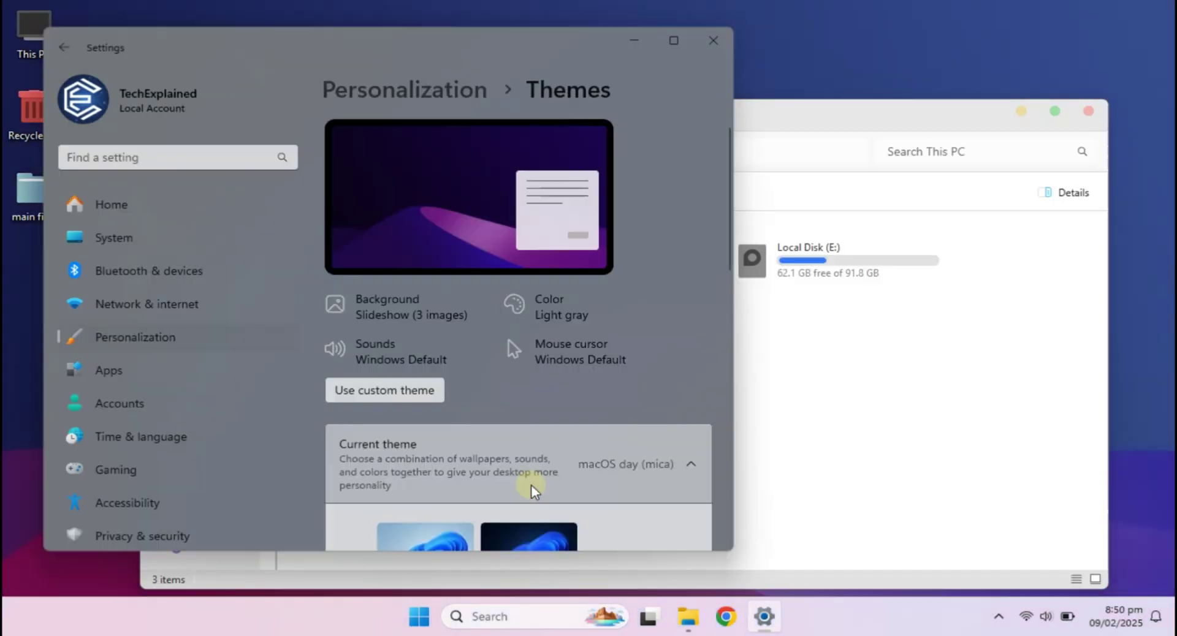
scroll(548, 432, "down", 4)
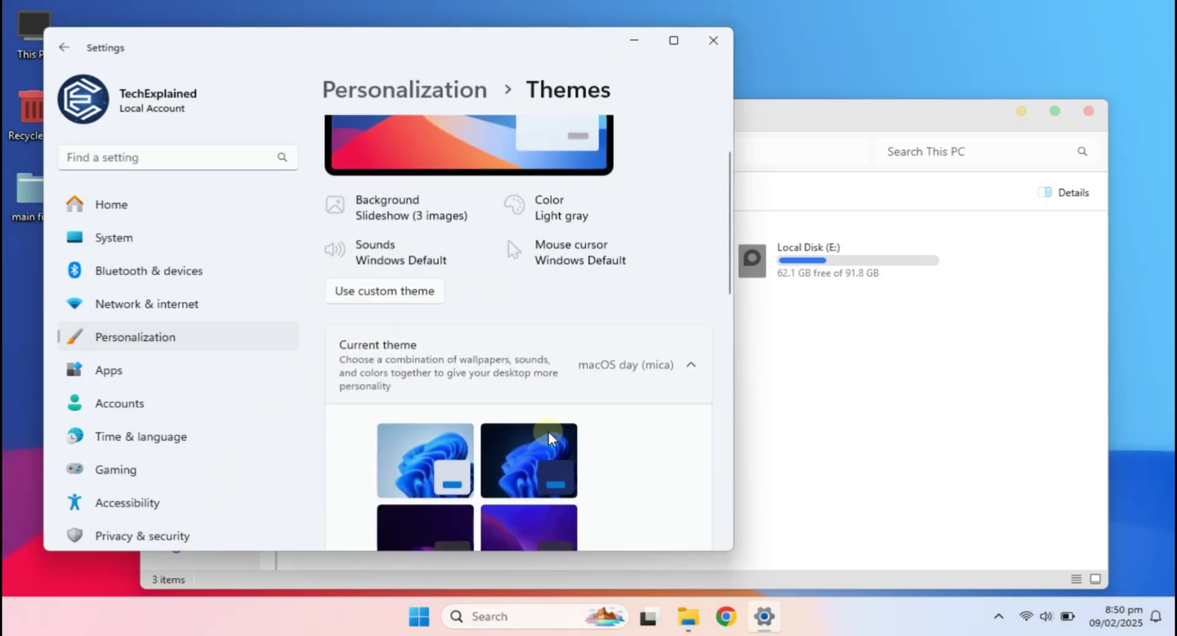
scroll(548, 423, "down", 4)
scroll(548, 420, "down", 2)
Step: Close Settings and This PC, then refresh the desktop
left_click(712, 42)
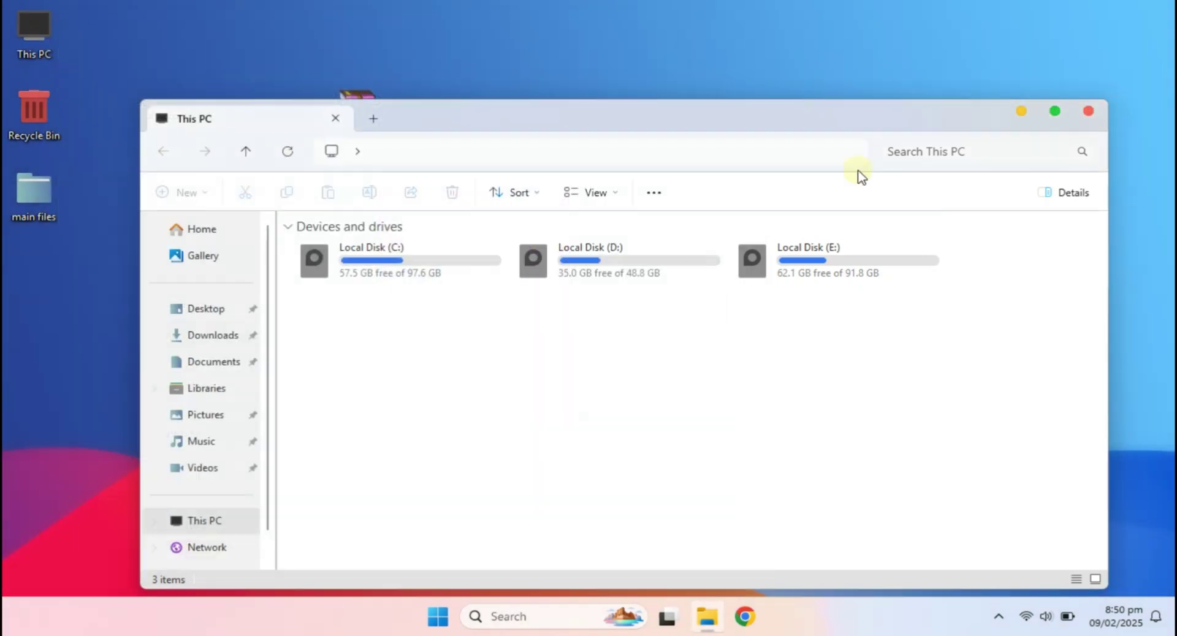
left_click(1088, 111)
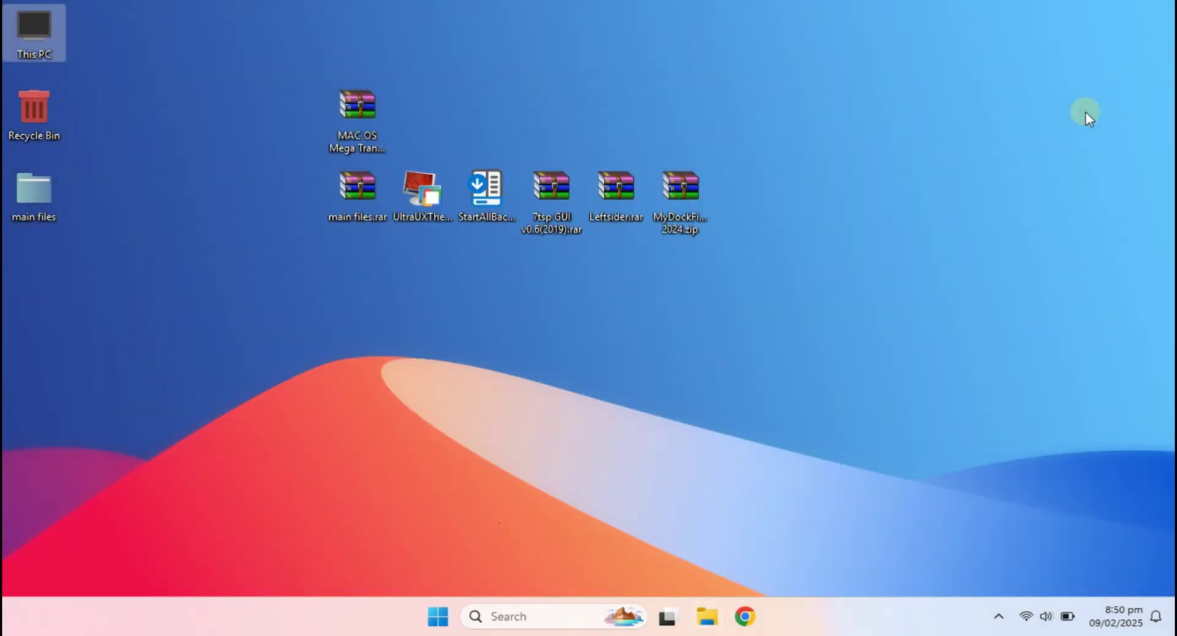
right_click(437, 330)
left_click(503, 127)
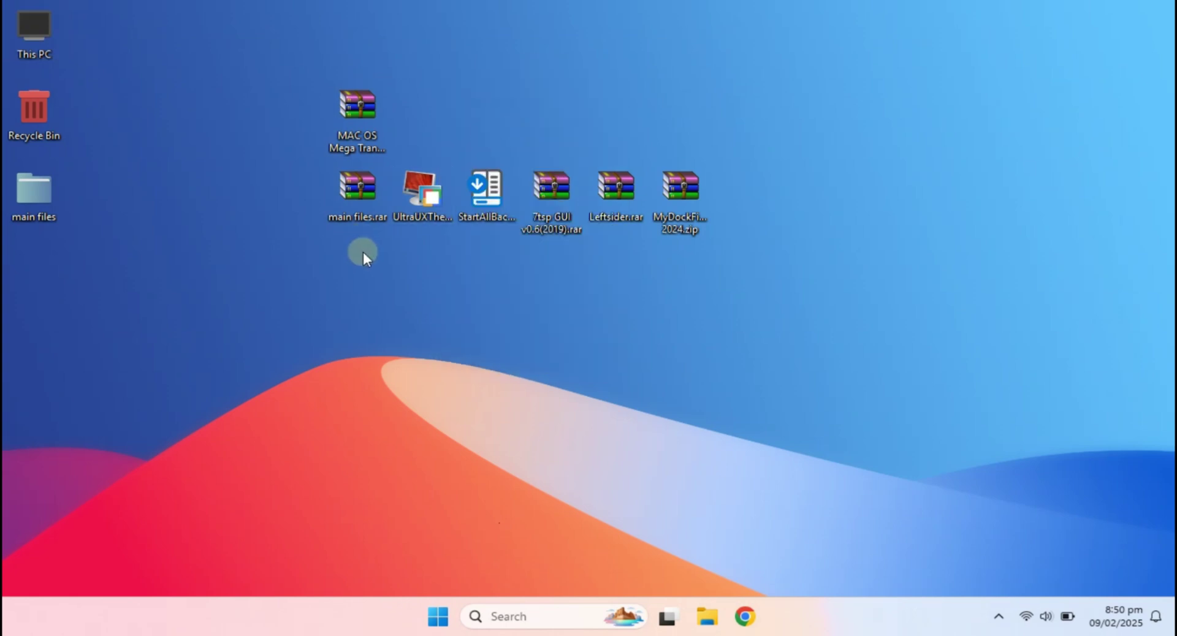
Step: Launch StartAllBack and review its taskbar and tray icon settings
double_click(491, 217)
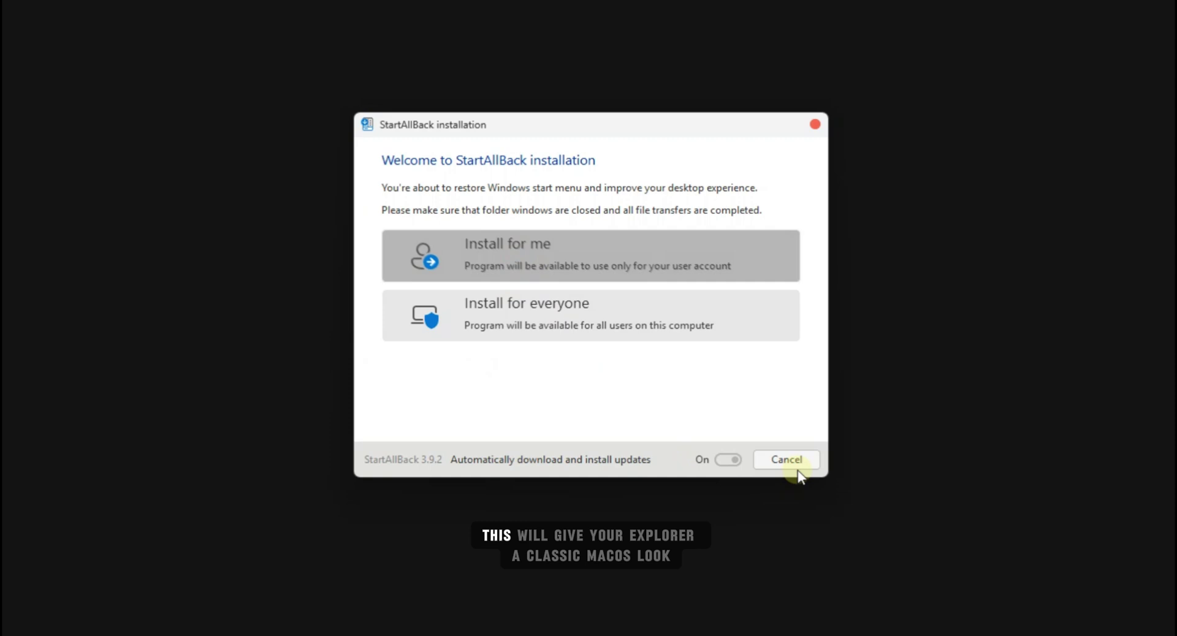
left_click(796, 469)
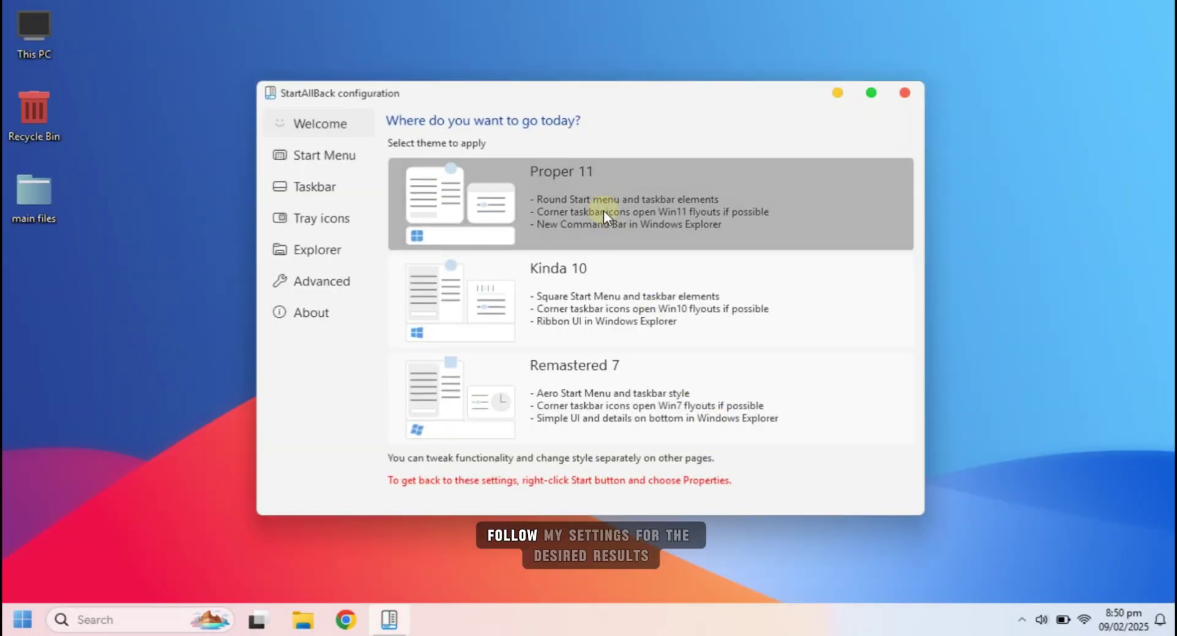
left_click(312, 189)
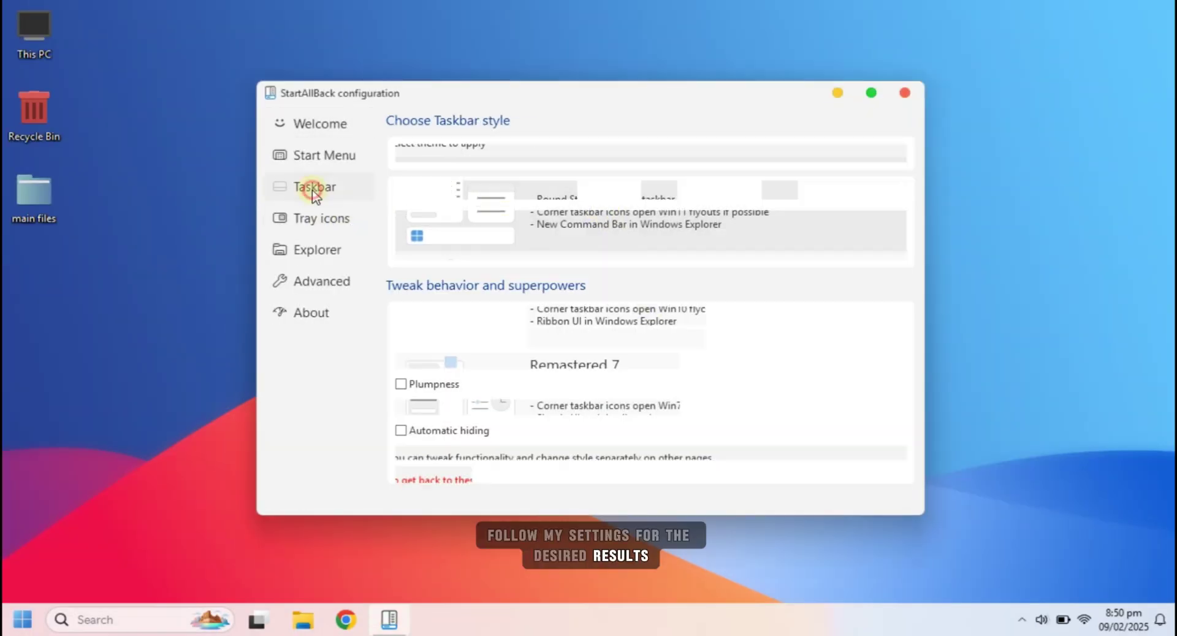
left_click(319, 220)
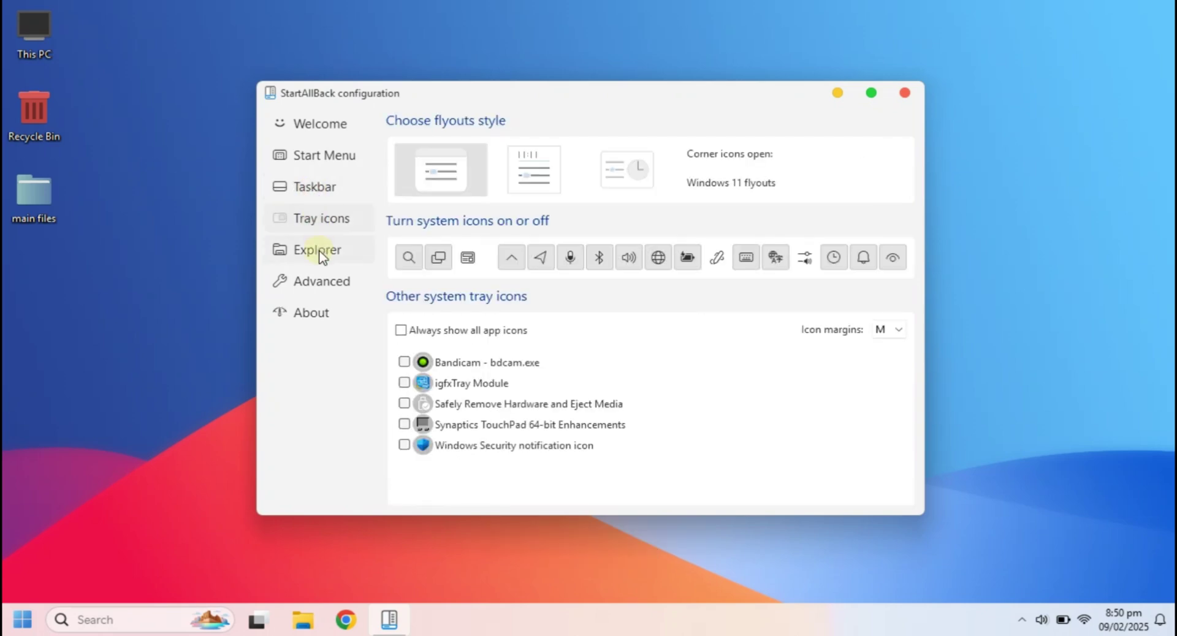
Step: Give File Explorer the Win7 Command Bar style, then check the Start menu and tray
left_click(318, 249)
left_click(830, 207)
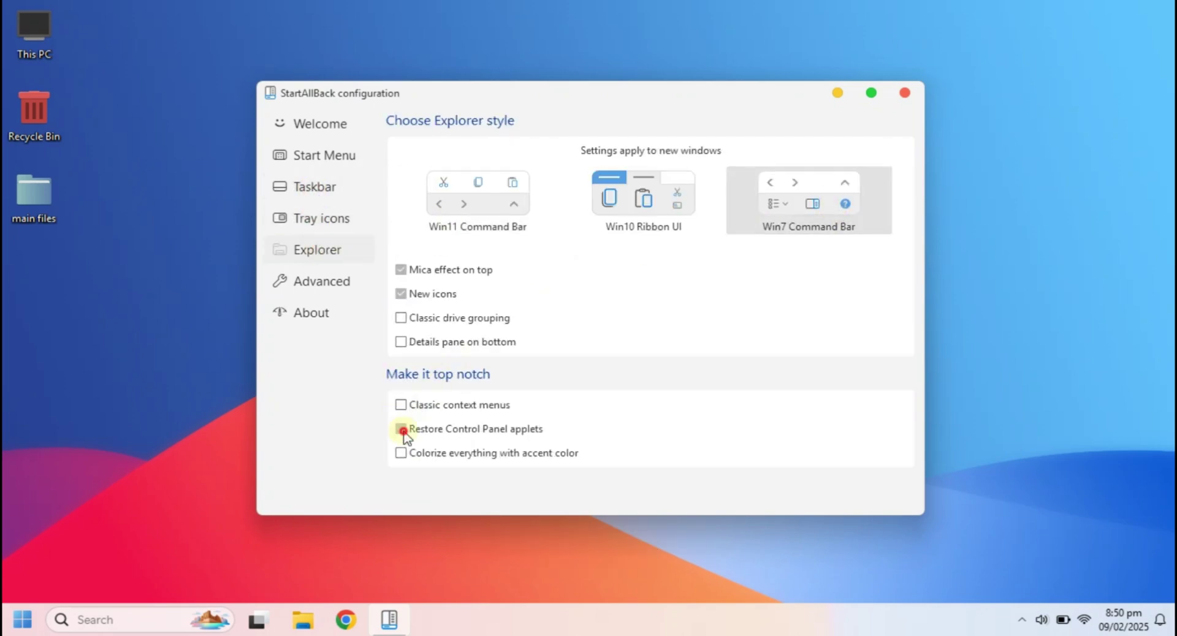
left_click(904, 93)
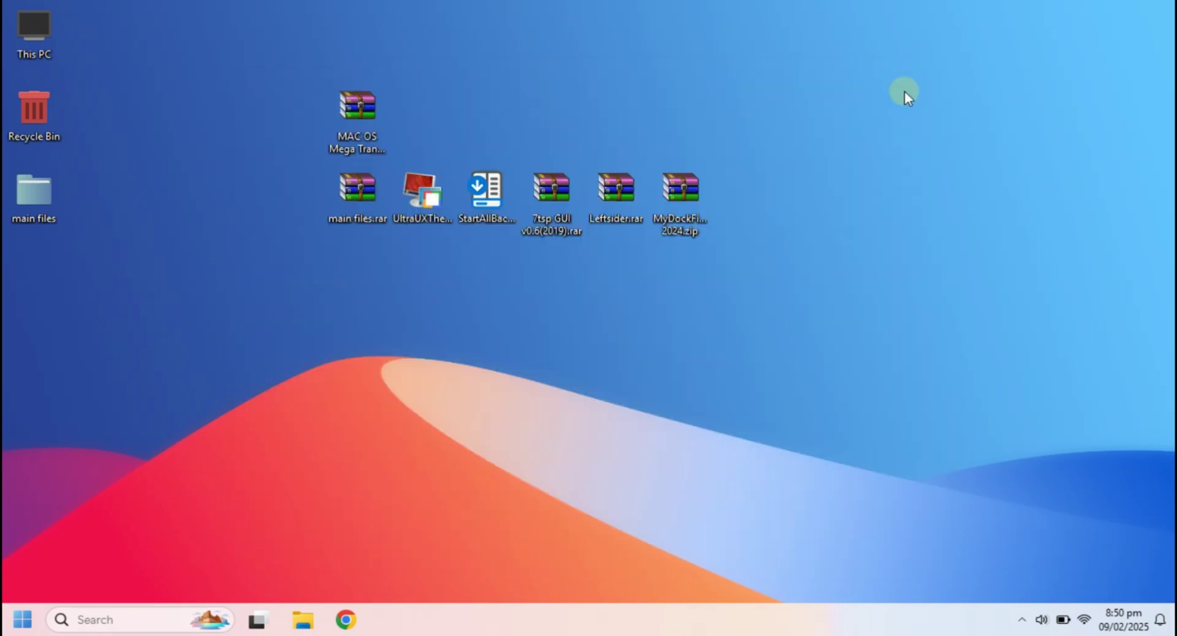
left_click(16, 626)
left_click(607, 552)
left_click(1021, 621)
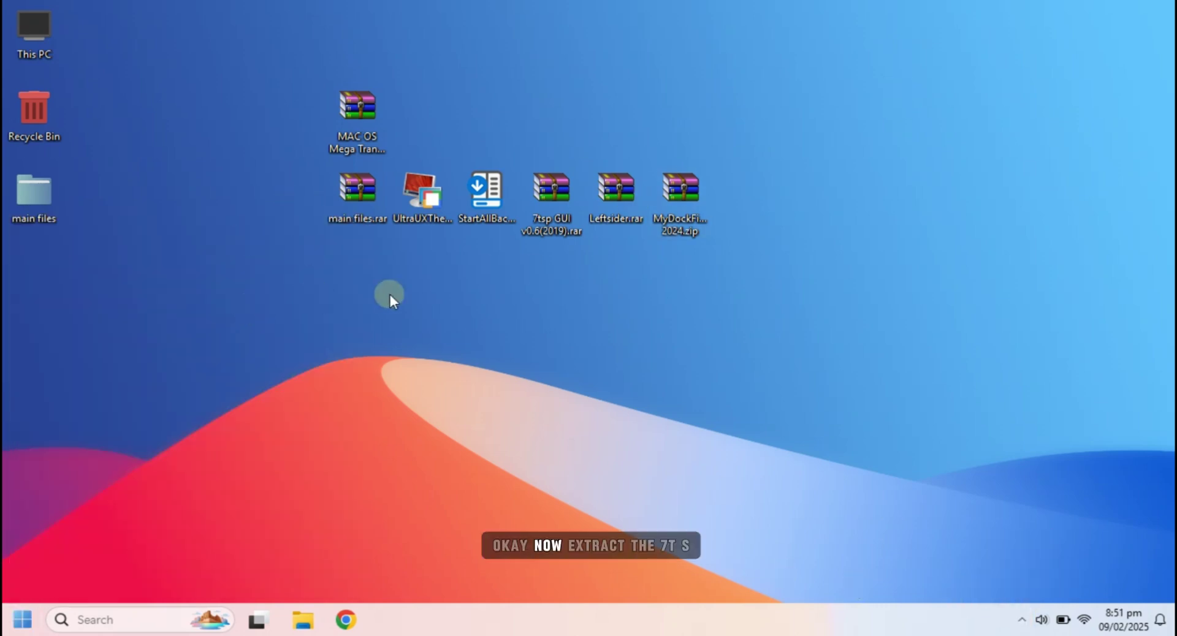
Step: Extract the 7tsp GUI application to the desktop and launch it
double_click(551, 193)
left_click(147, 231)
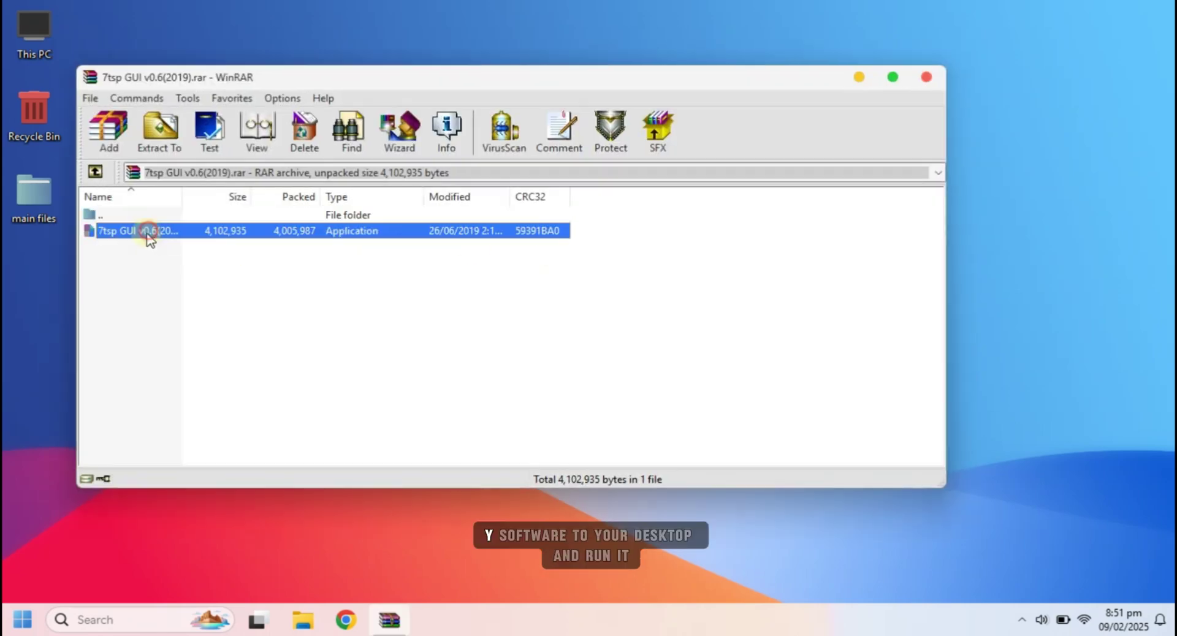
left_click_drag(31, 270, 31, 268)
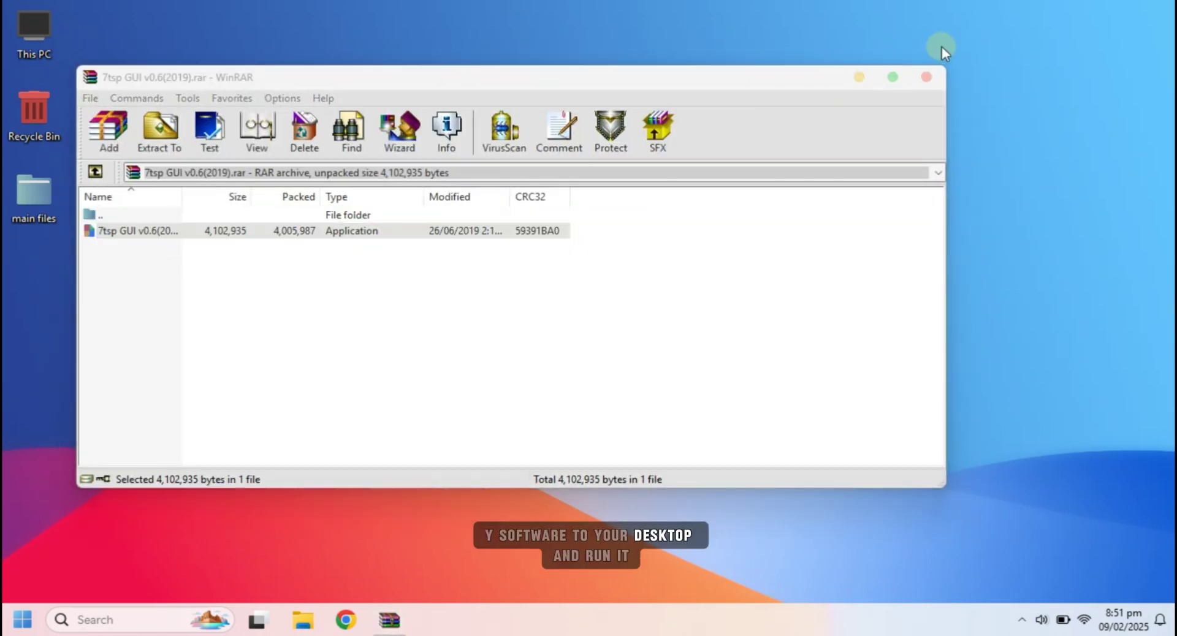
left_click(926, 77)
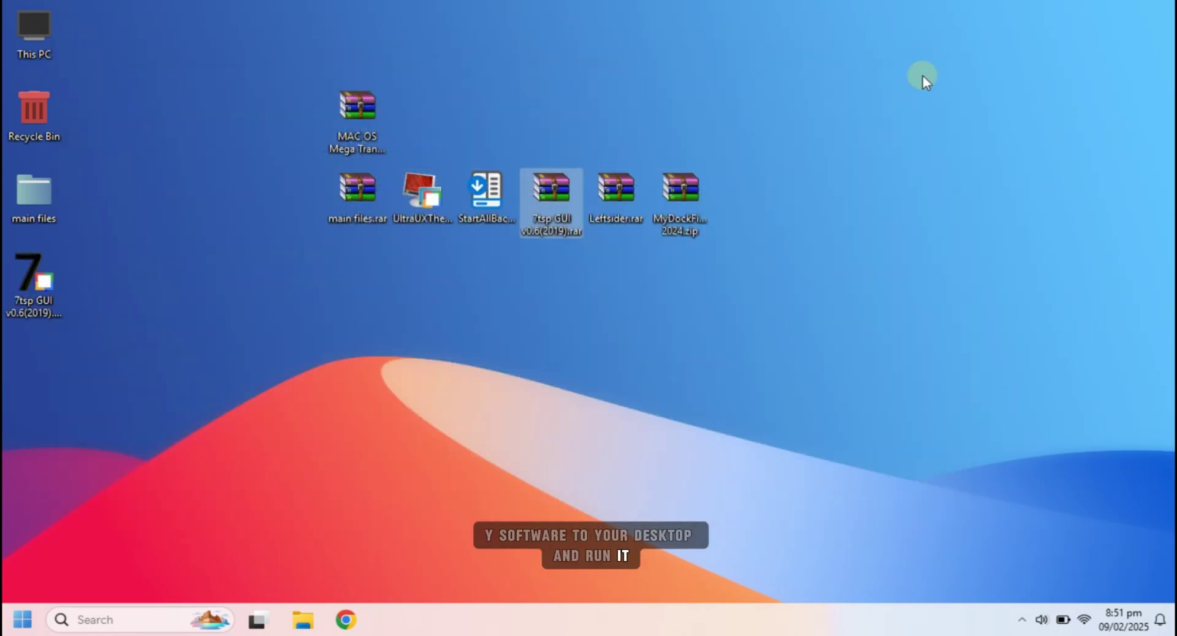
double_click(42, 288)
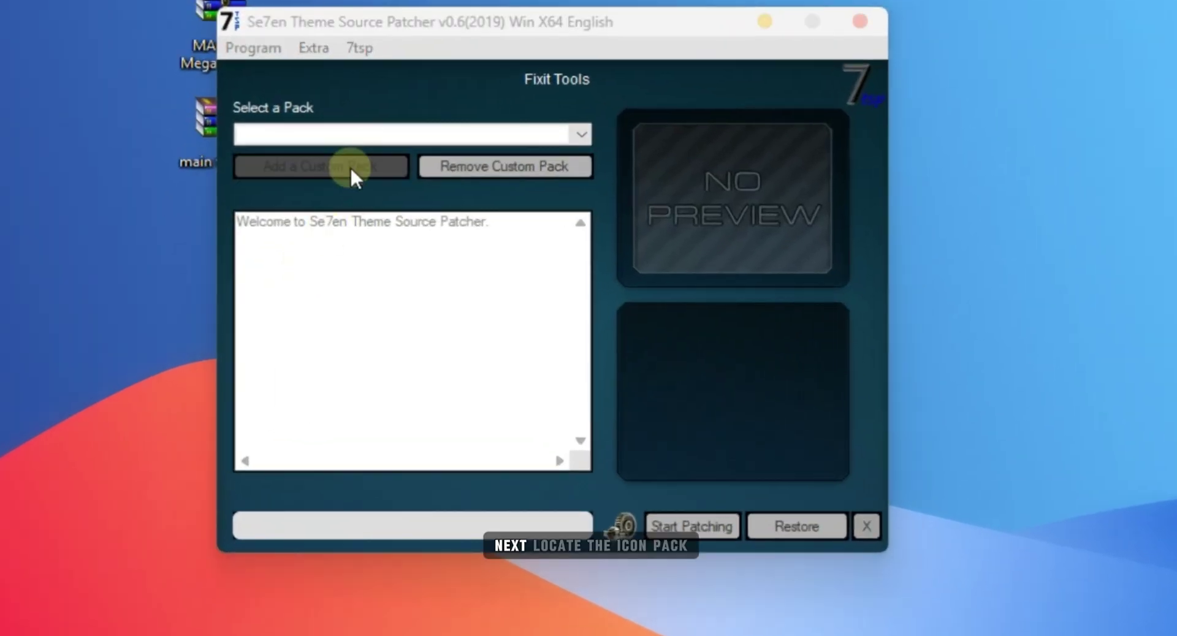
Step: Load main files > 7TSP Icon theme > 7tsp Big Sur LightMode.7z as a custom pack
left_click(350, 168)
left_click(322, 301)
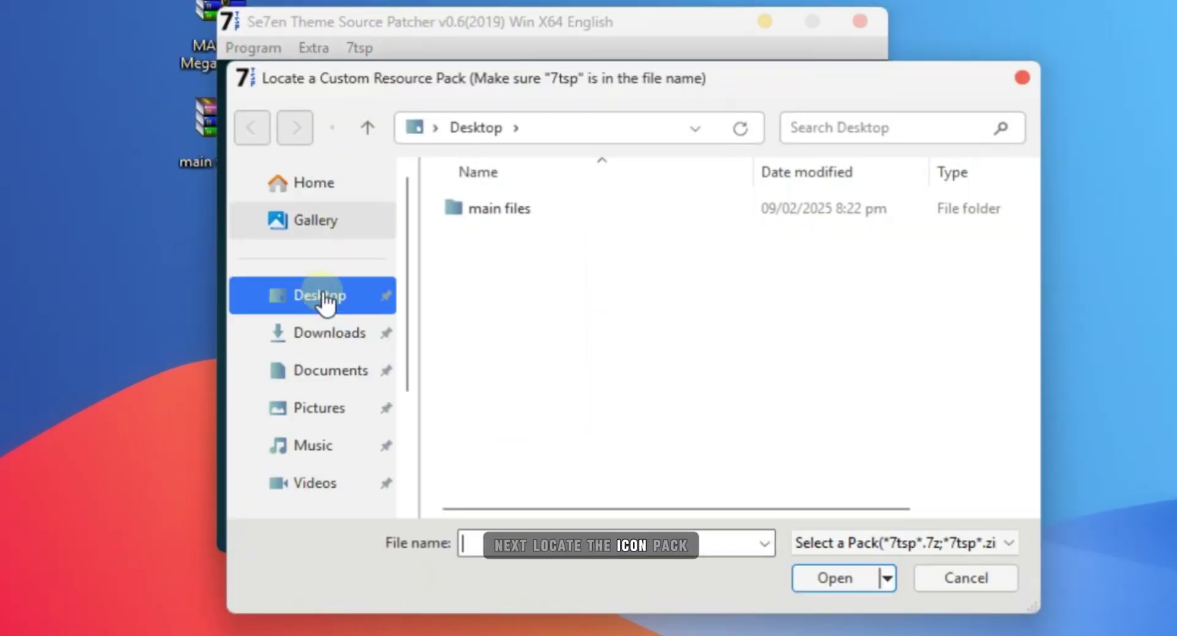
double_click(502, 211)
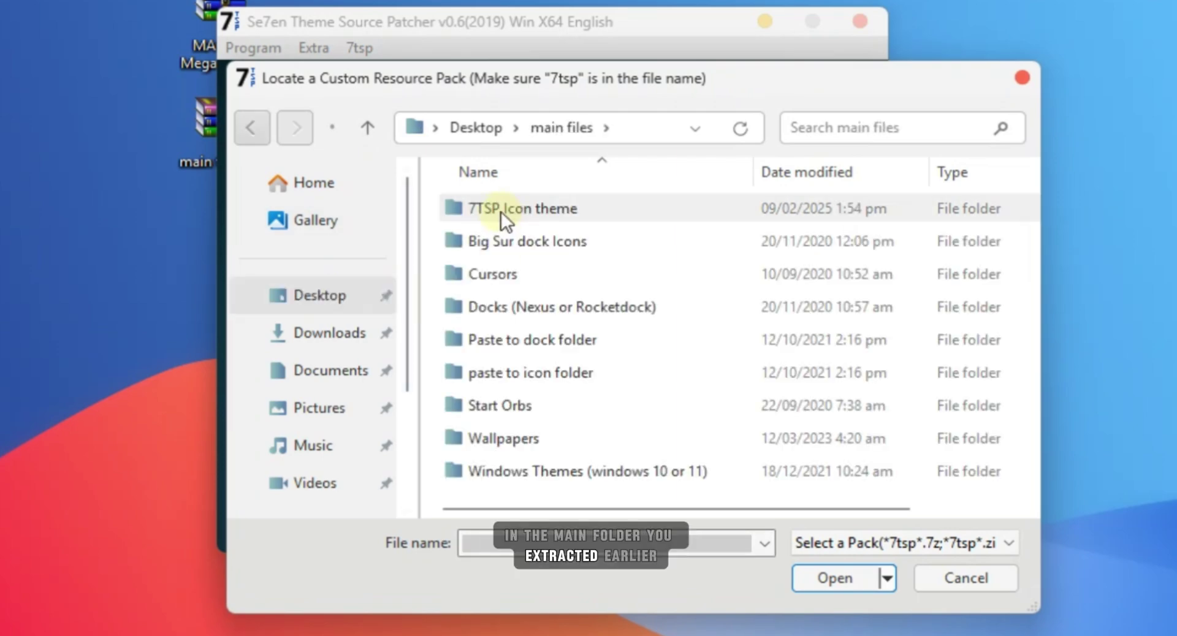
double_click(501, 212)
left_click(520, 240)
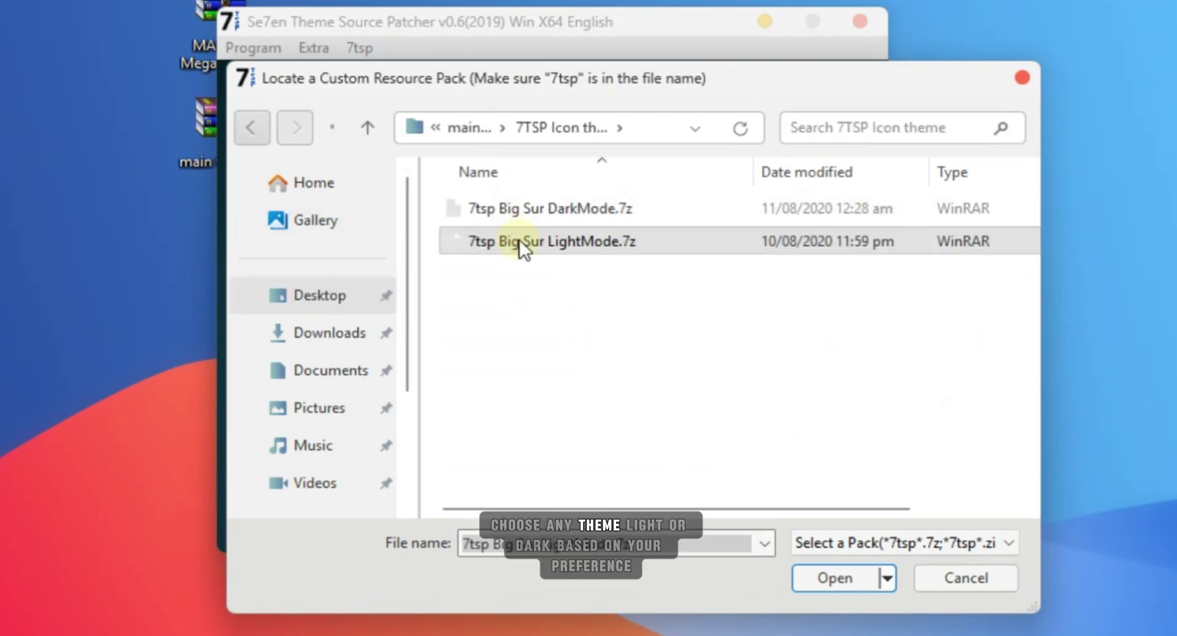
left_click(832, 579)
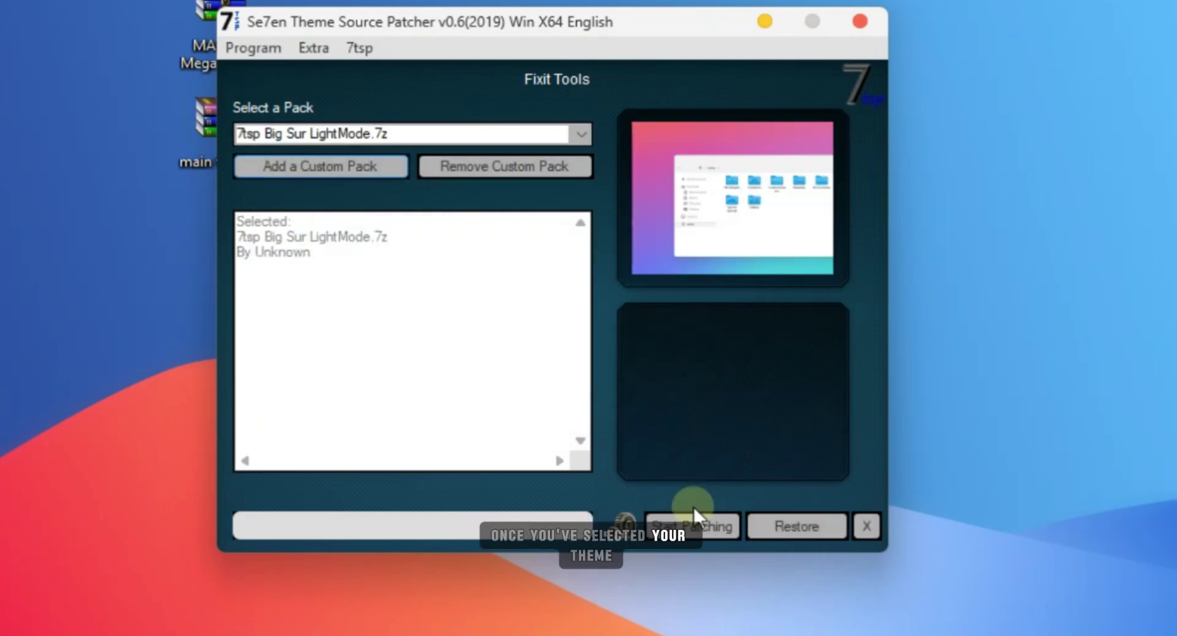
Step: Patch the system with the Big Sur pack and accept restarting the computer
left_click(700, 525)
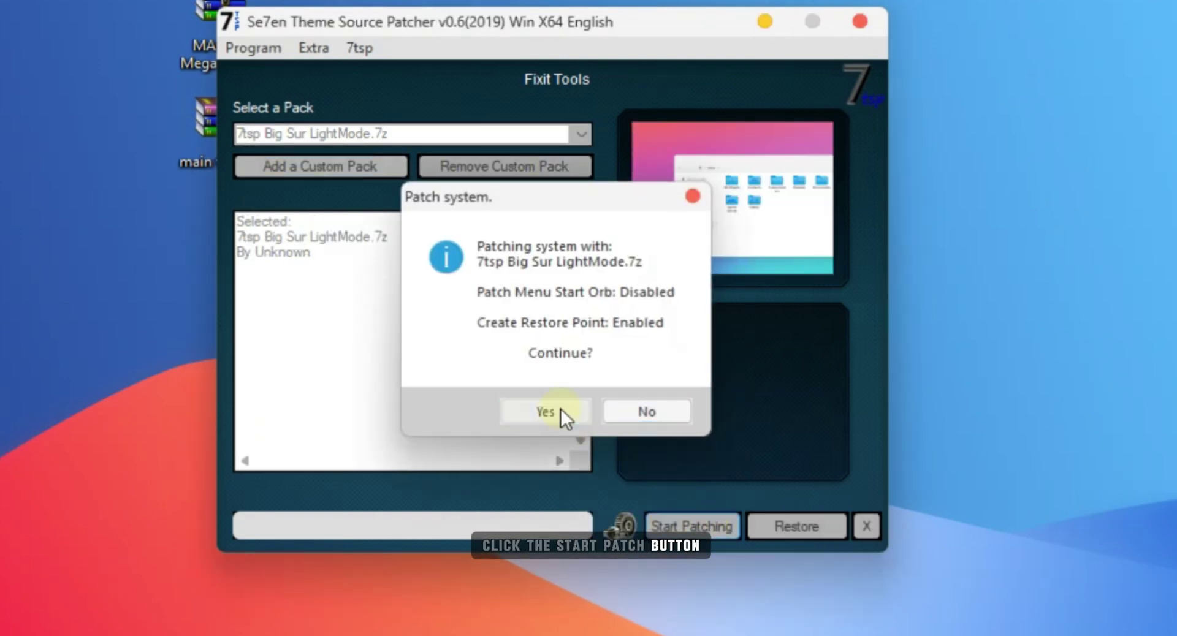
left_click(546, 411)
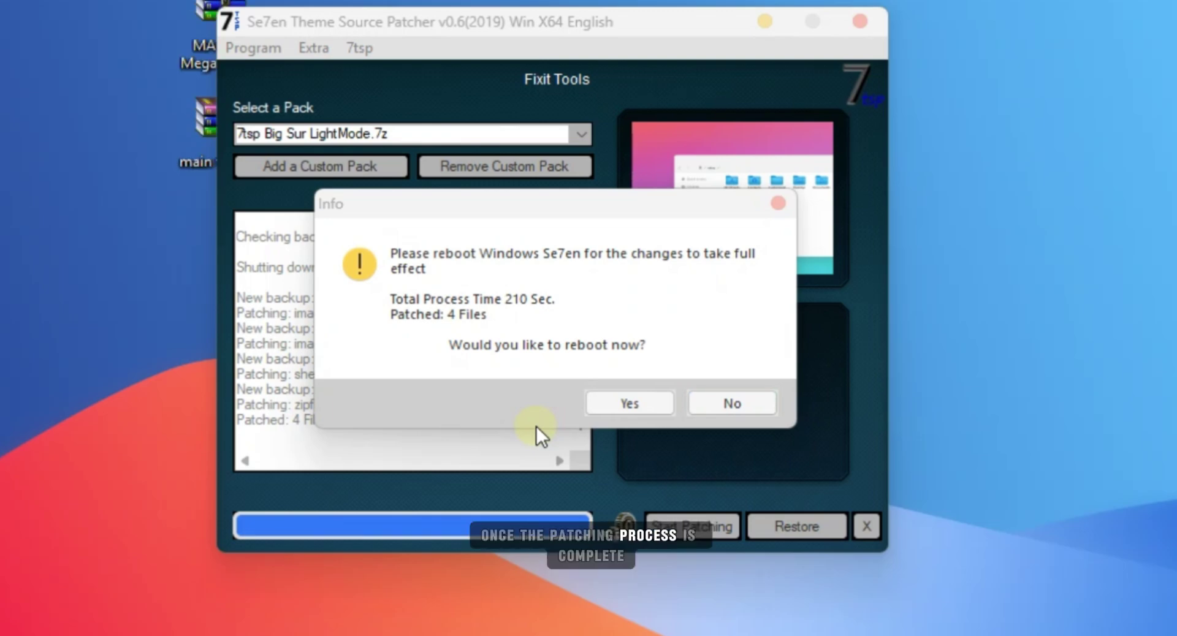
left_click(625, 409)
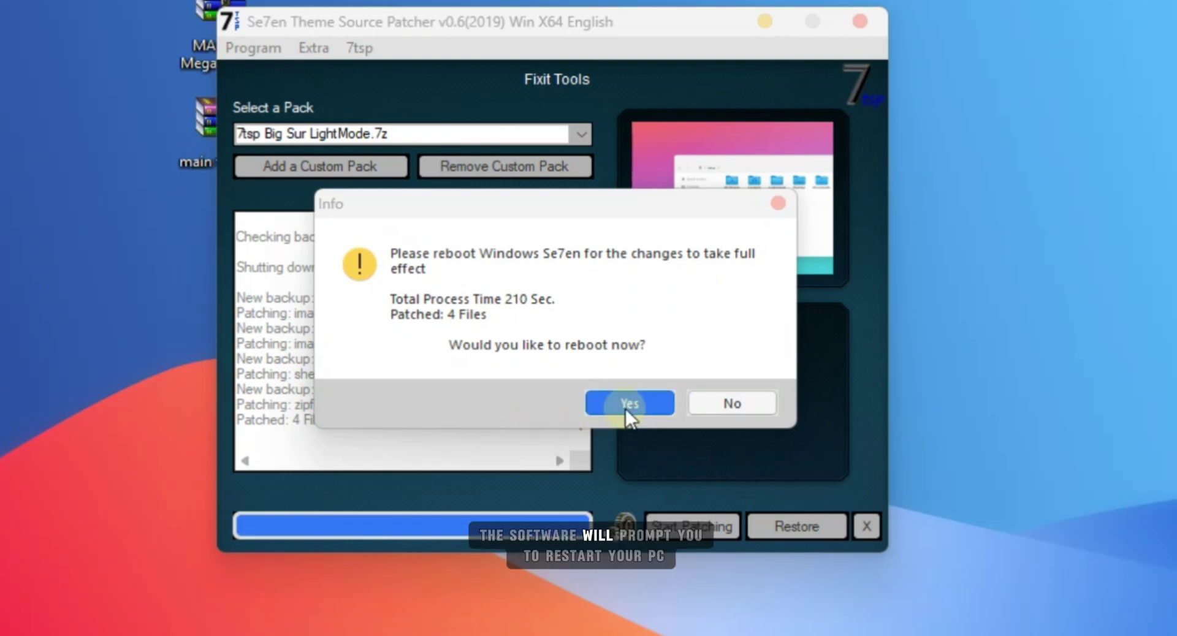
left_click(733, 407)
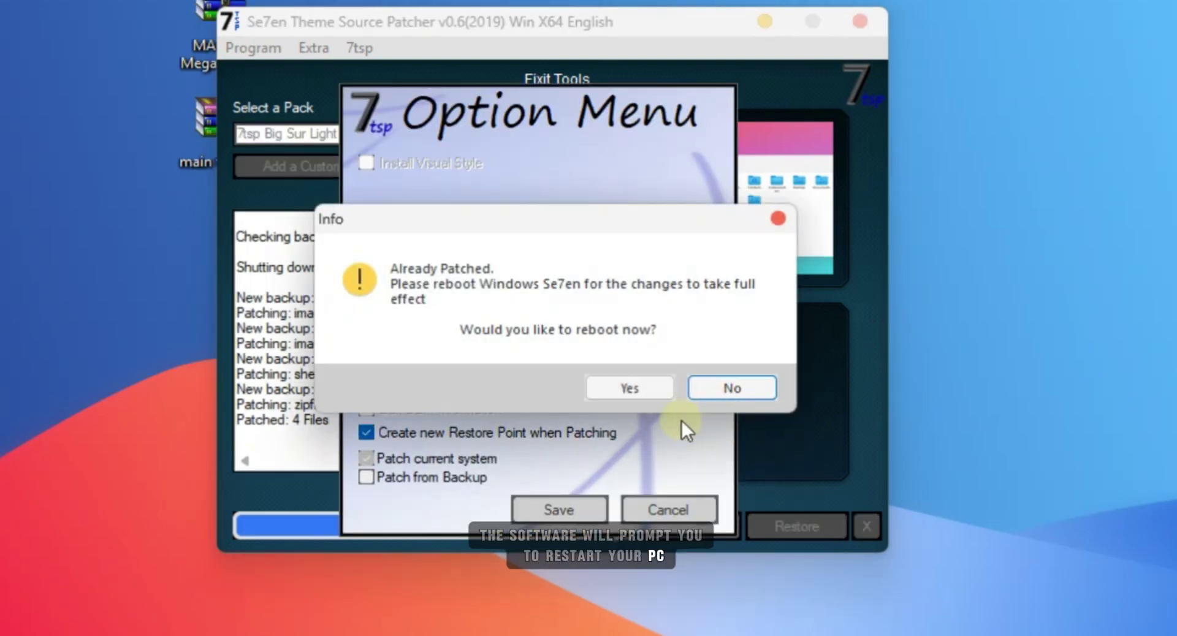
left_click(643, 395)
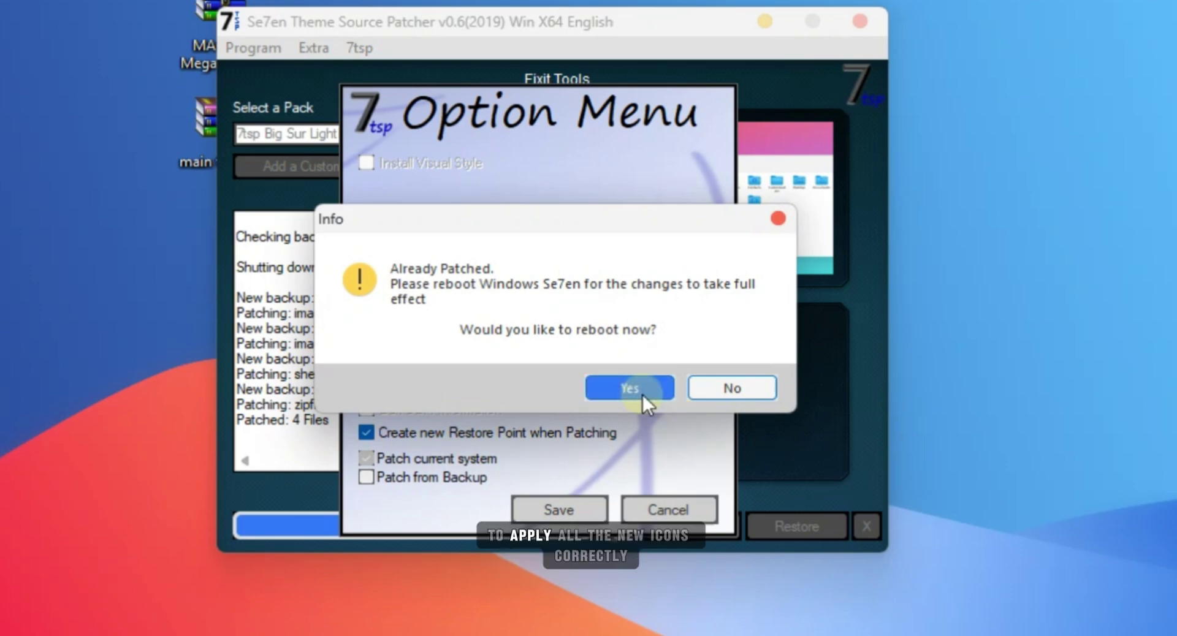
left_click(728, 386)
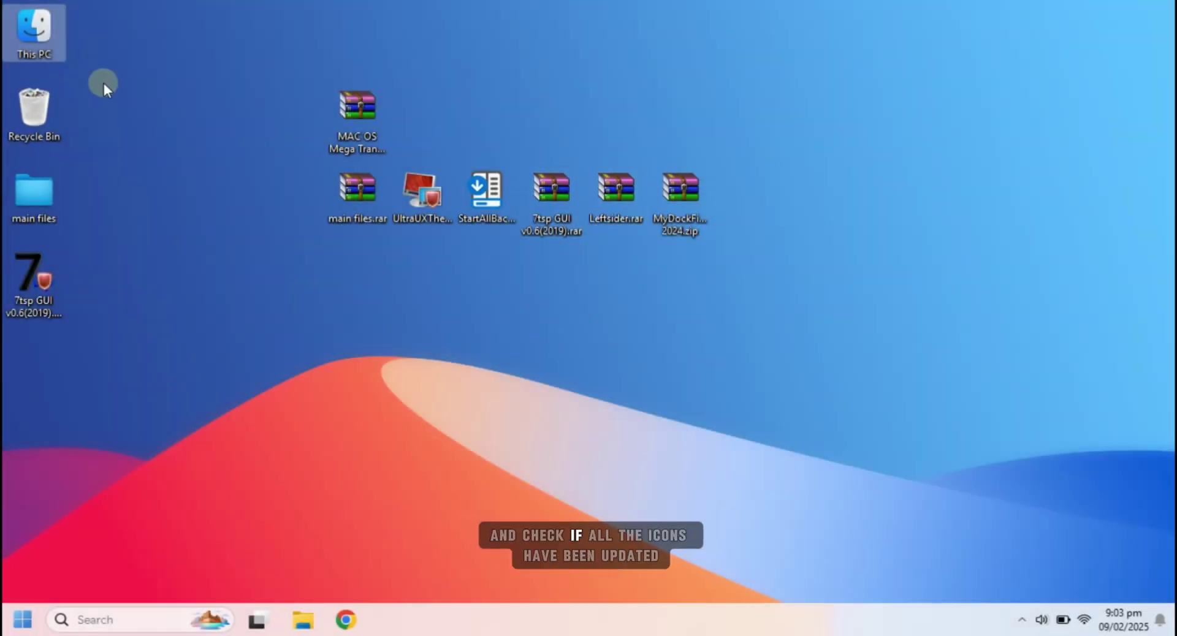
double_click(53, 45)
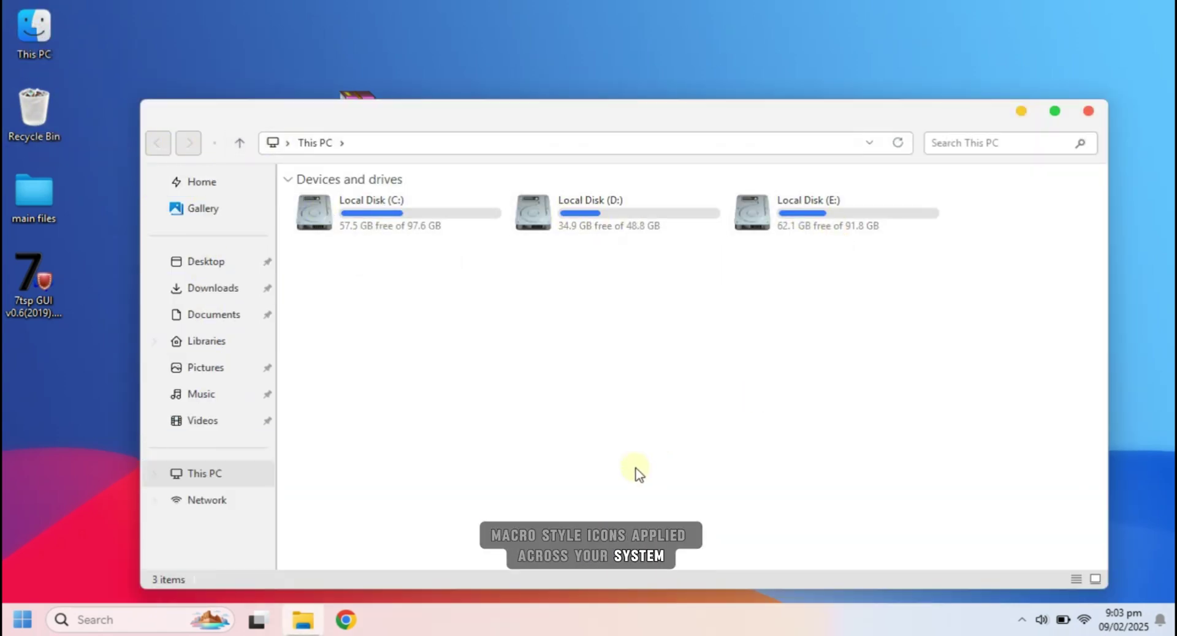
double_click(317, 207)
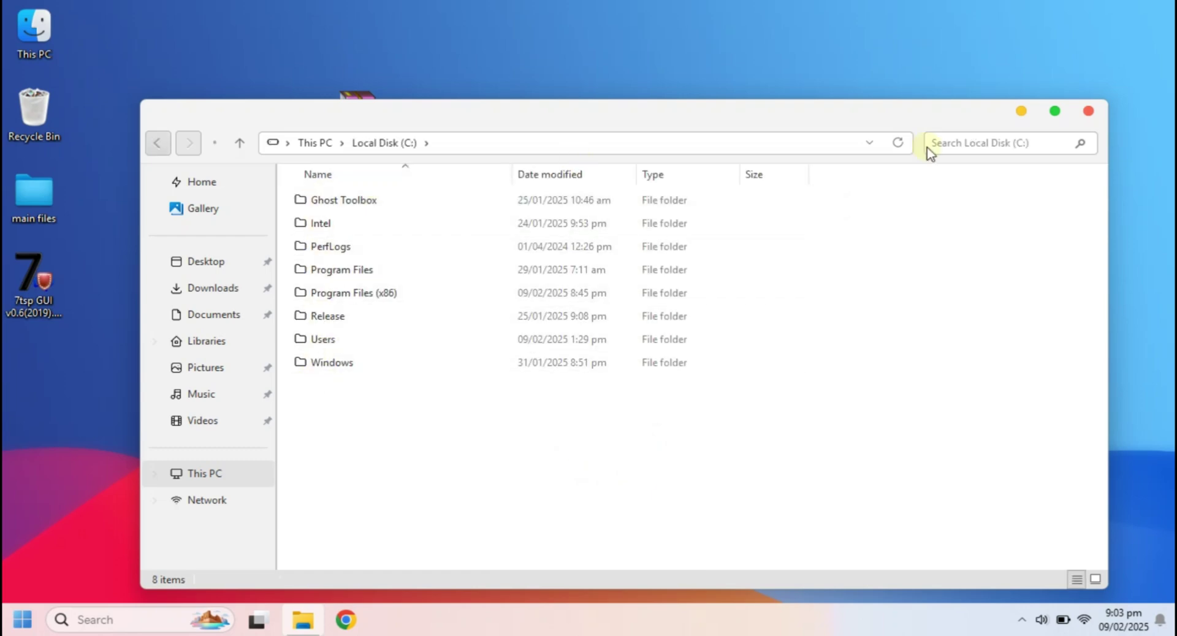
left_click(1089, 111)
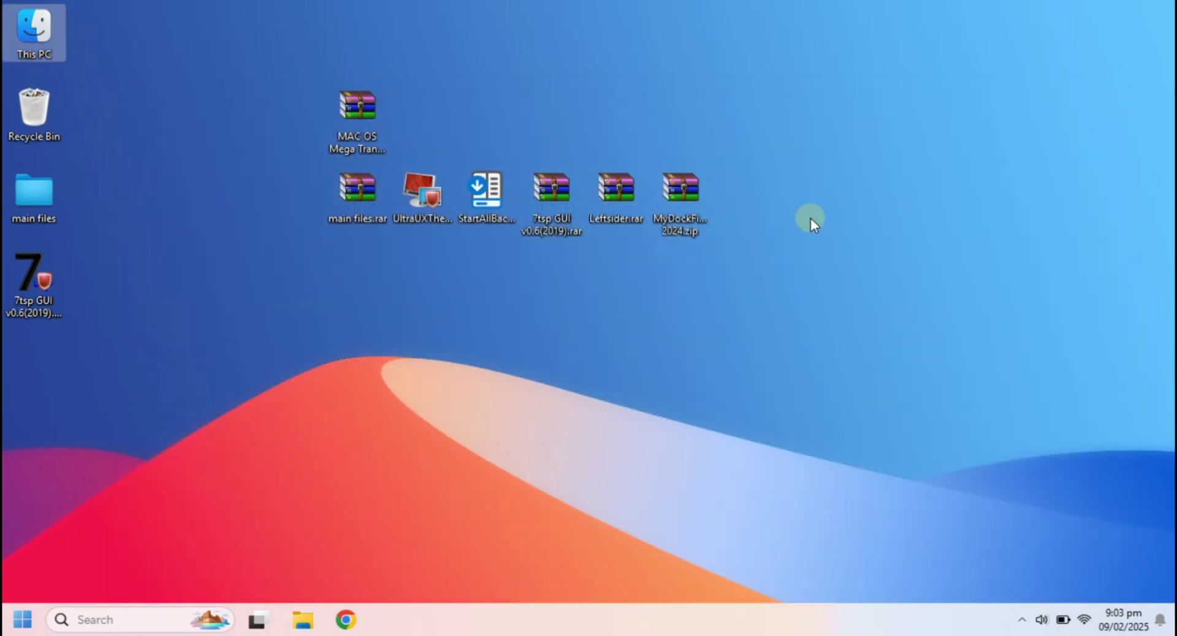
Step: Extract the Leftsider folder from its archive onto the desktop
double_click(610, 202)
left_click_drag(121, 238, 28, 372)
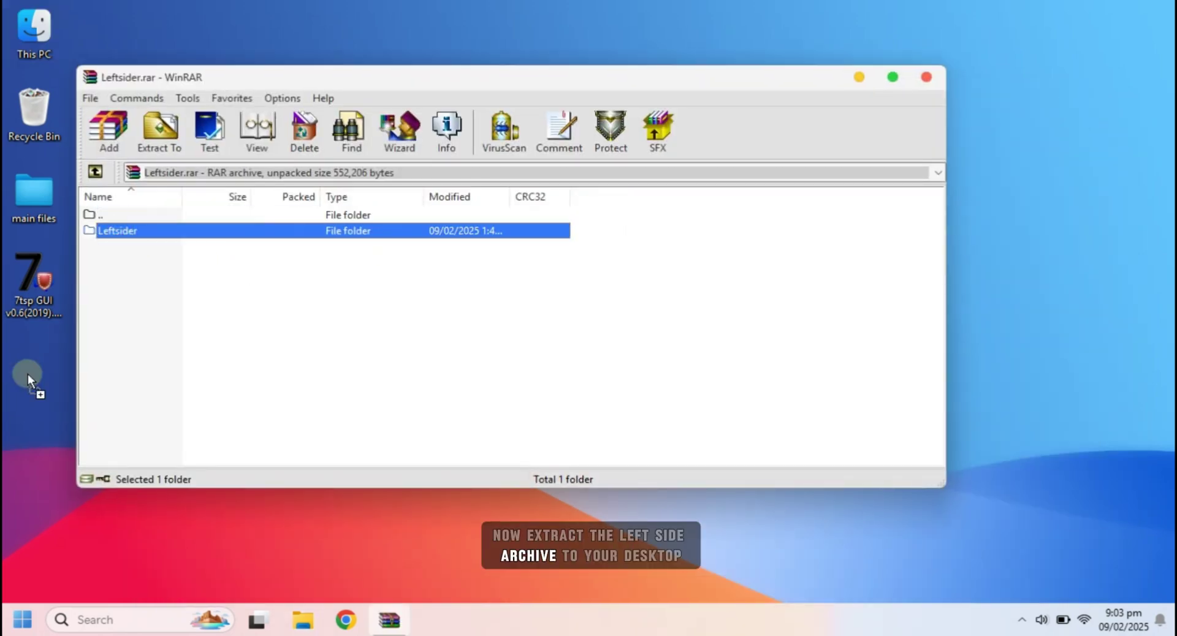
left_click(926, 77)
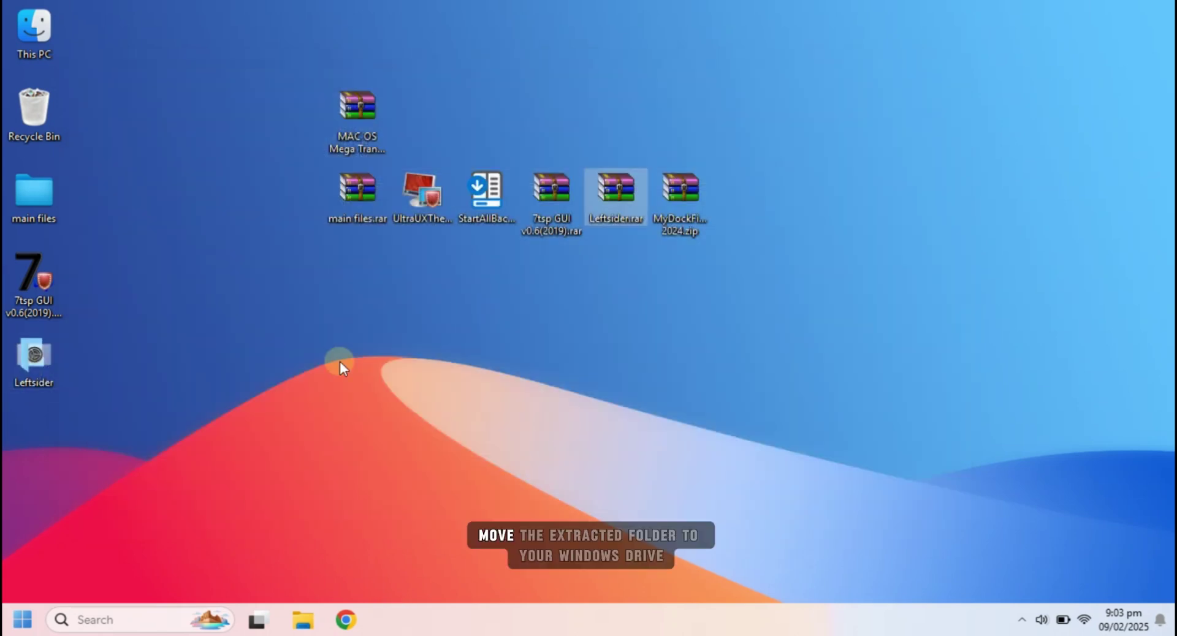
Step: Move the Leftsider folder from the desktop into Local Disk (C:)
right_click(34, 358)
left_click(57, 372)
double_click(37, 33)
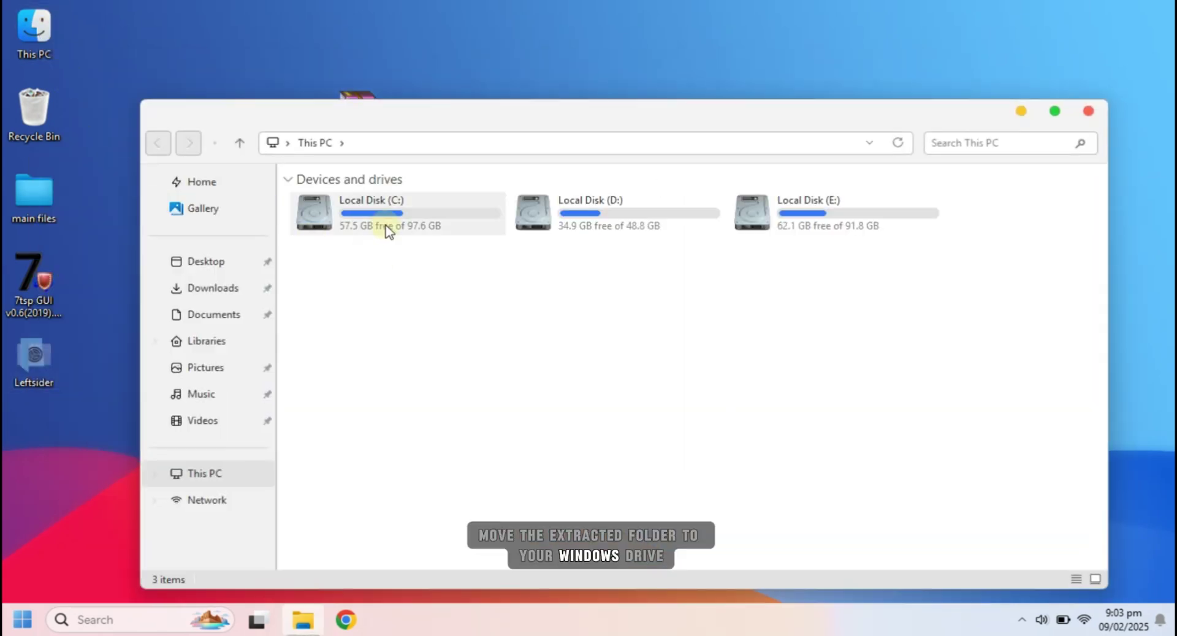
double_click(383, 229)
right_click(337, 414)
left_click(364, 437)
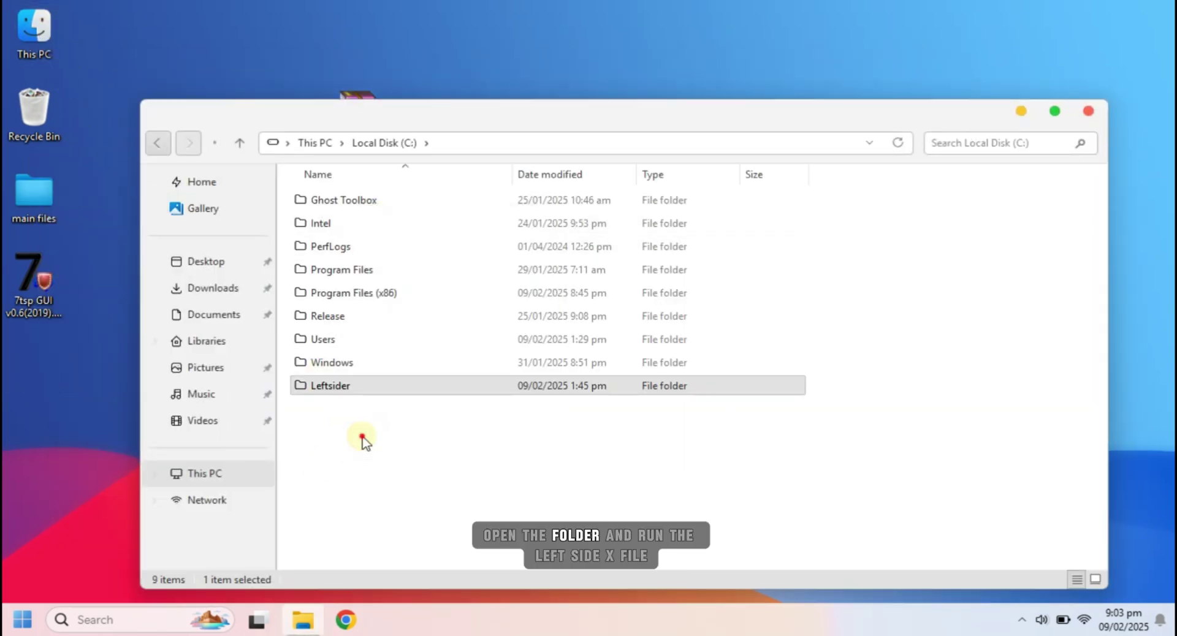
Step: Run leftsider.exe from the Leftsider folder to move window buttons to the left
double_click(331, 386)
left_click(342, 224)
double_click(342, 224)
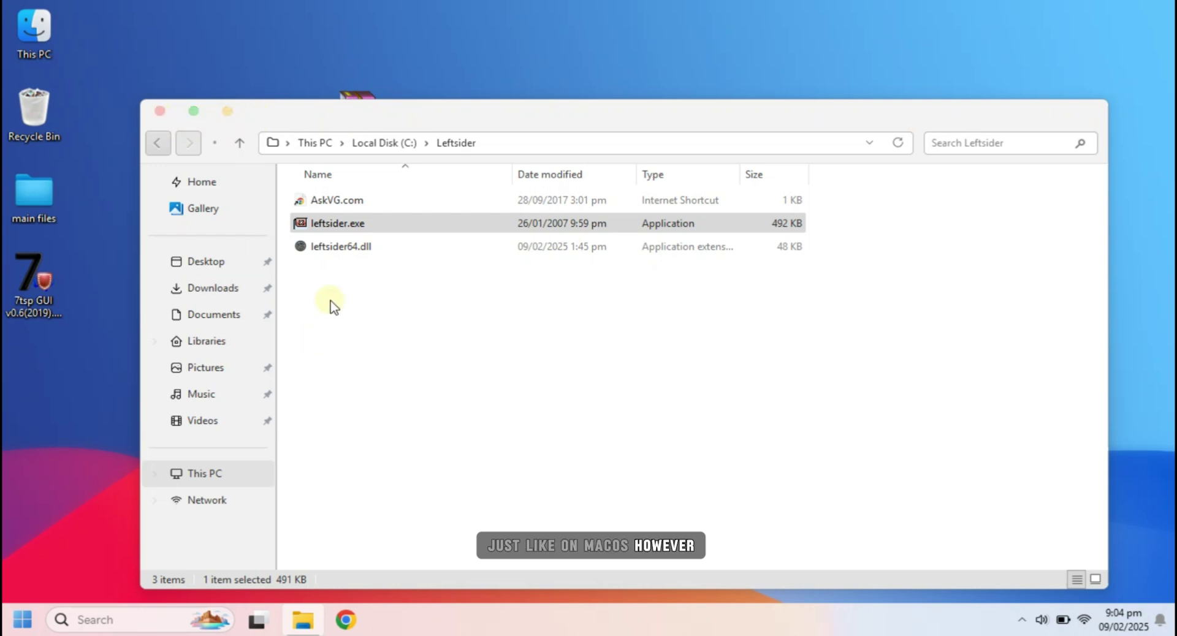
Step: Create a desktop shortcut to leftsider.exe and close File Explorer
right_click(334, 231)
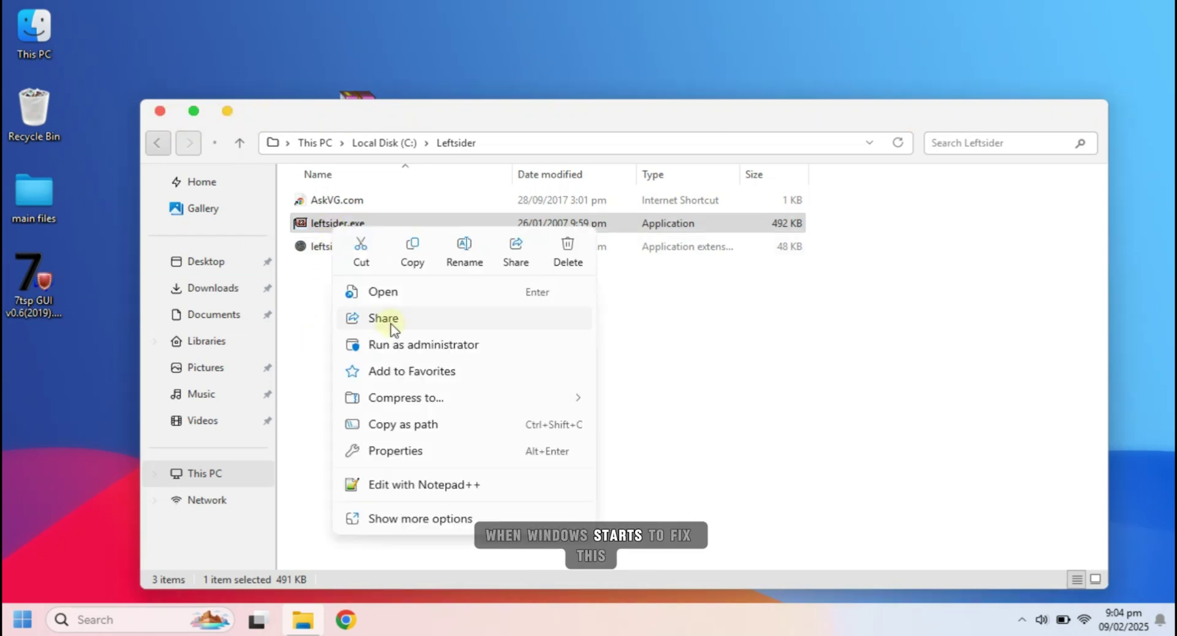
left_click(420, 519)
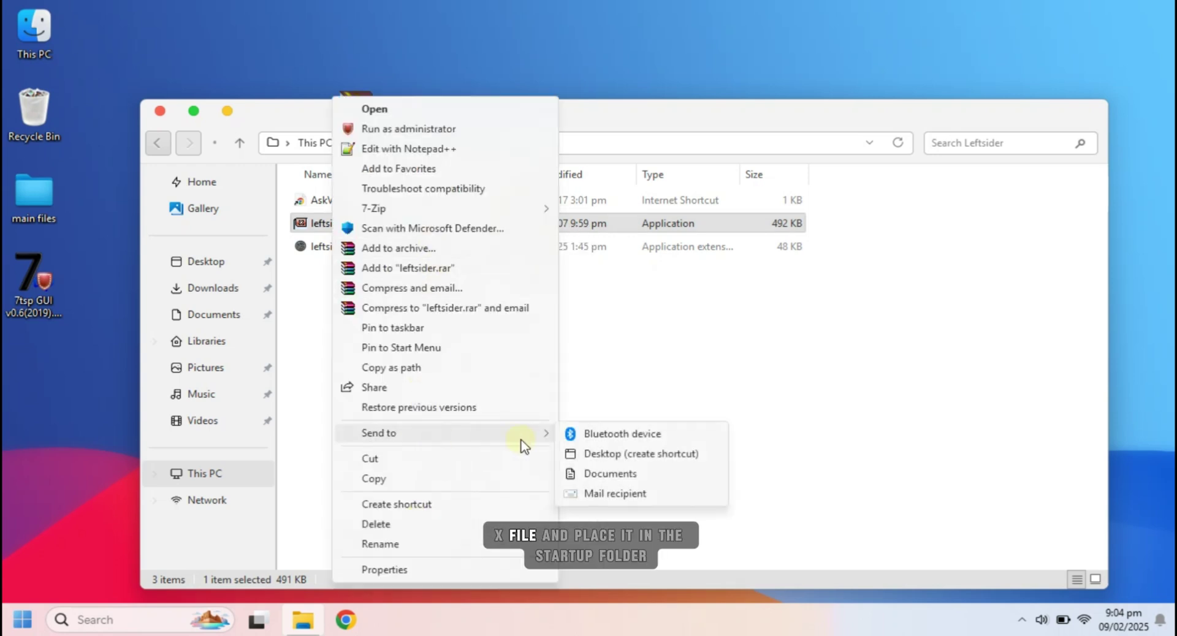
left_click(613, 459)
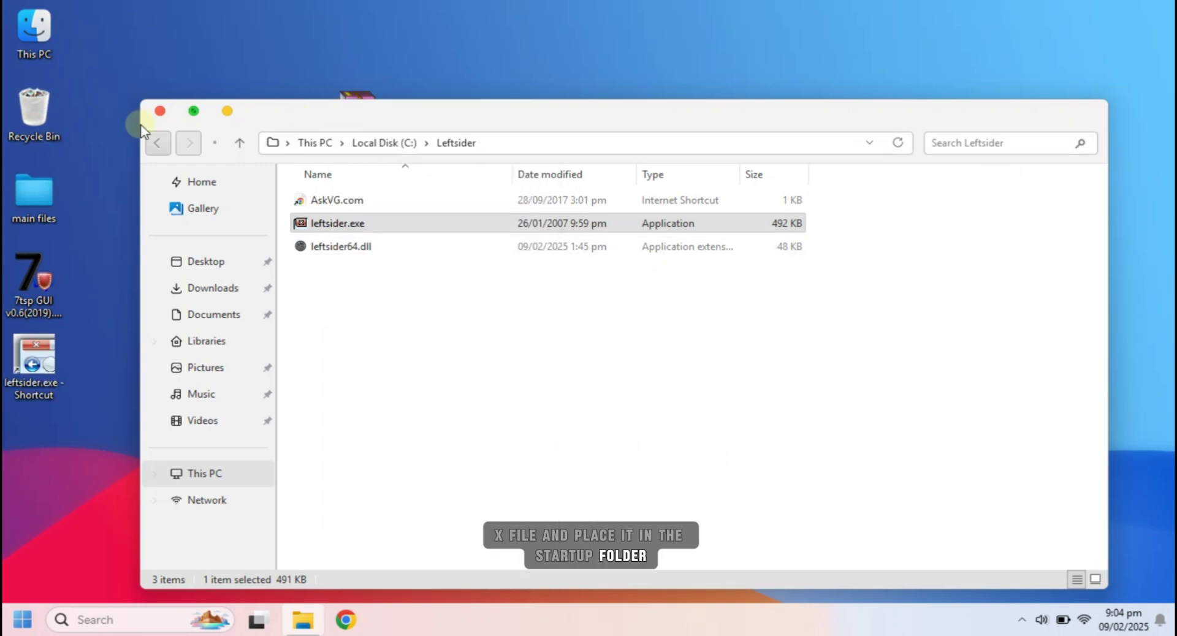
left_click(160, 110)
left_click(164, 566)
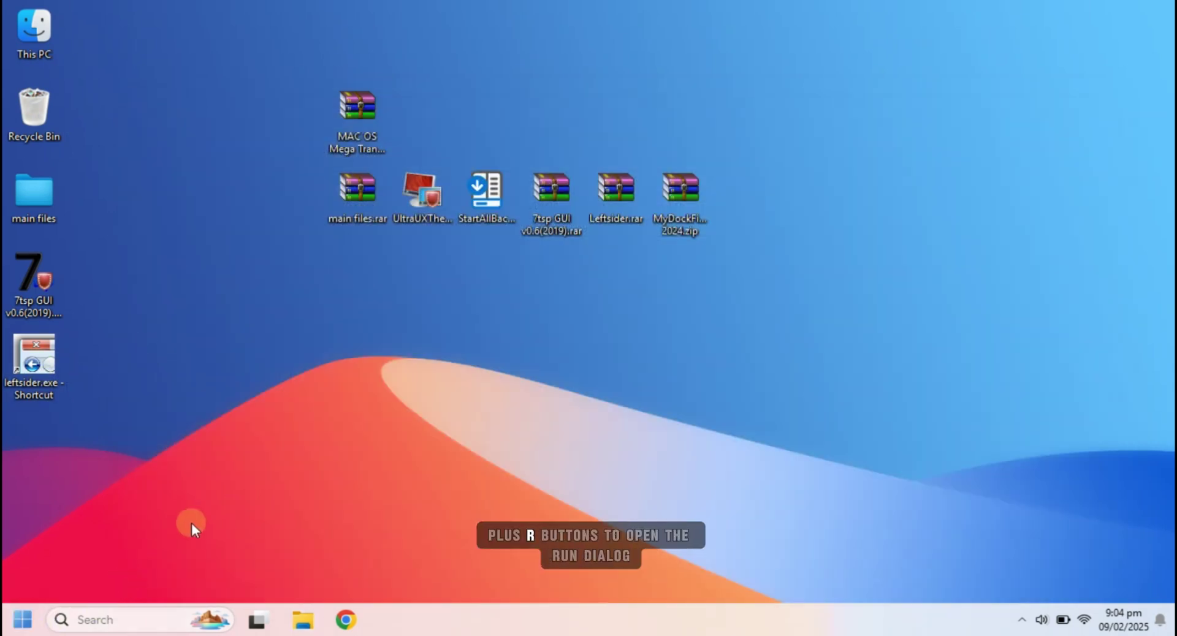
Step: Open shell:startup via Run, drop the leftsider shortcut into Startup, and close it
key("super+r")
type("shell:startup")
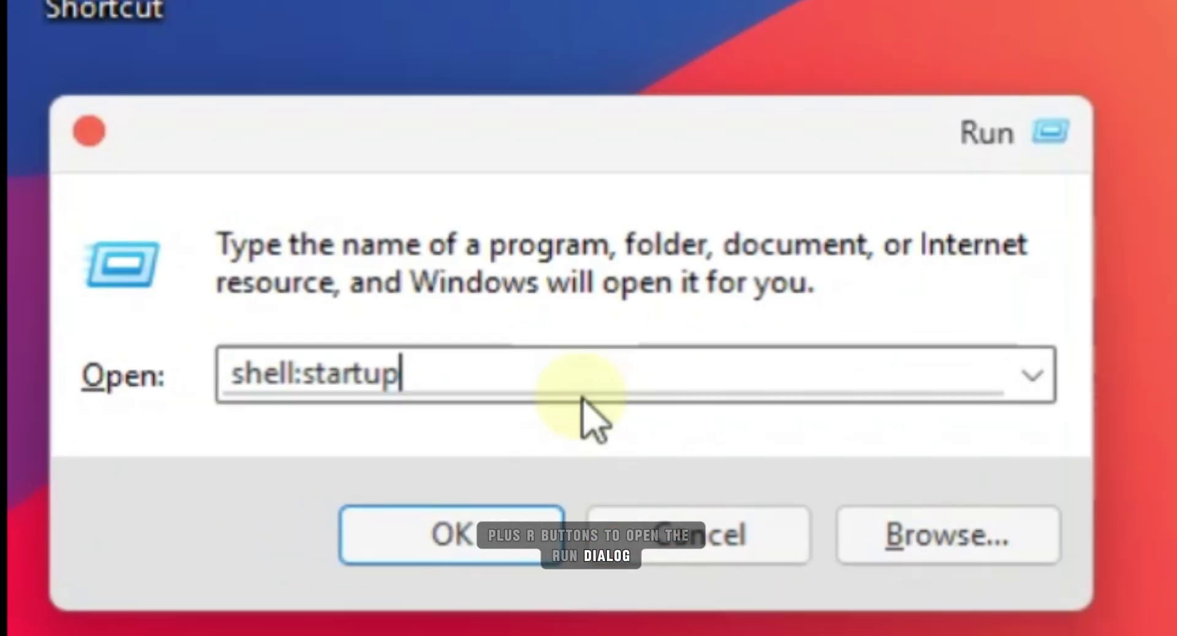
left_click_drag(421, 375, 210, 420)
left_click(437, 375)
key("Return")
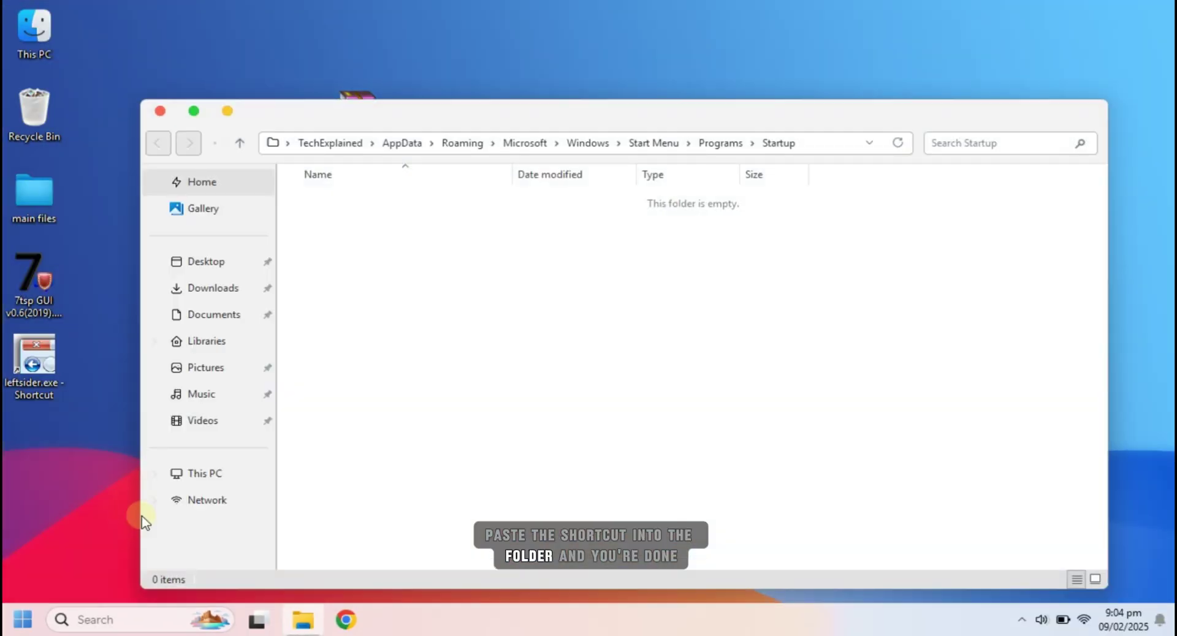
left_click_drag(38, 367, 376, 281)
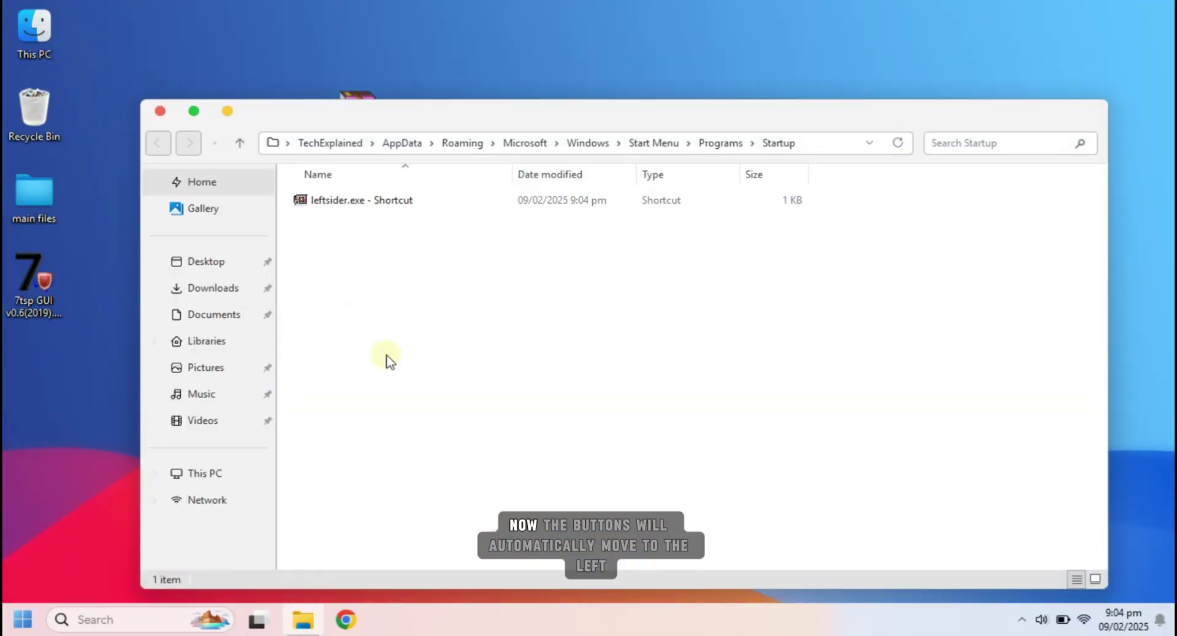
left_click(160, 110)
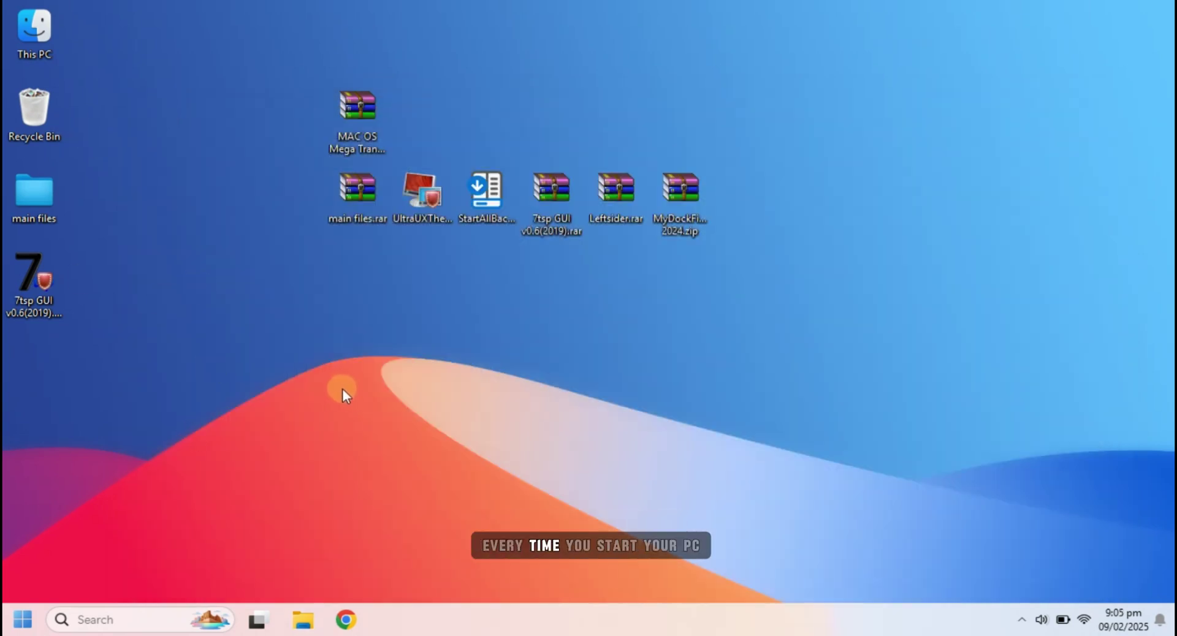
Step: Extract the MyDockFinder folder from MyDockFinder 2024.zip onto the desktop
double_click(686, 217)
left_click_drag(153, 234, 28, 375)
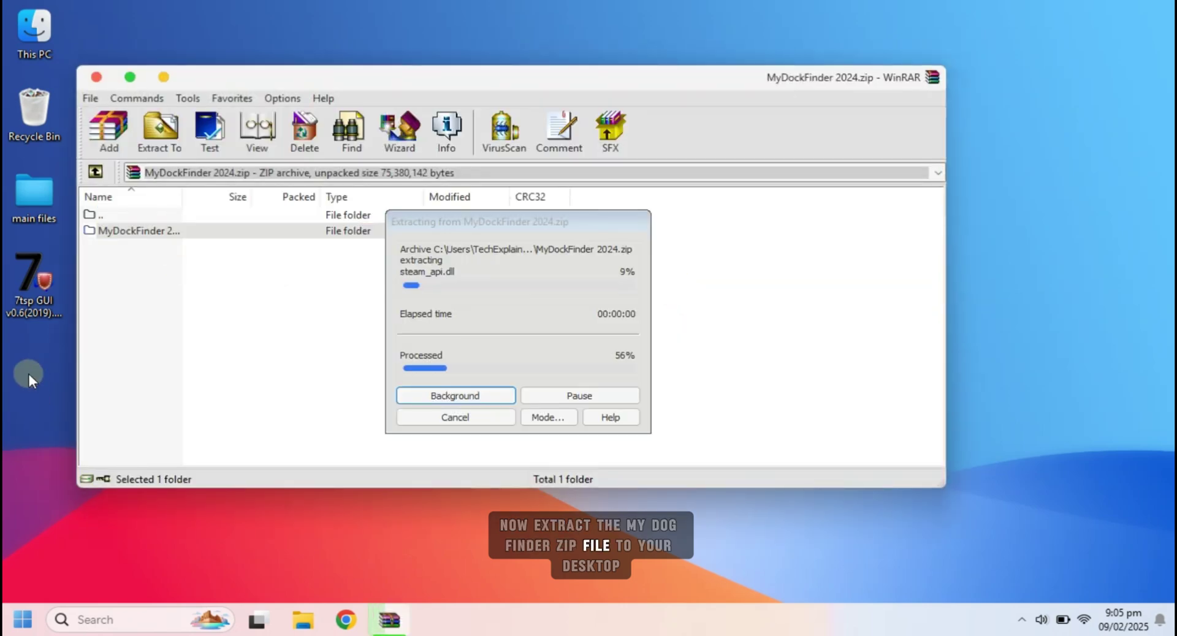
left_click(96, 76)
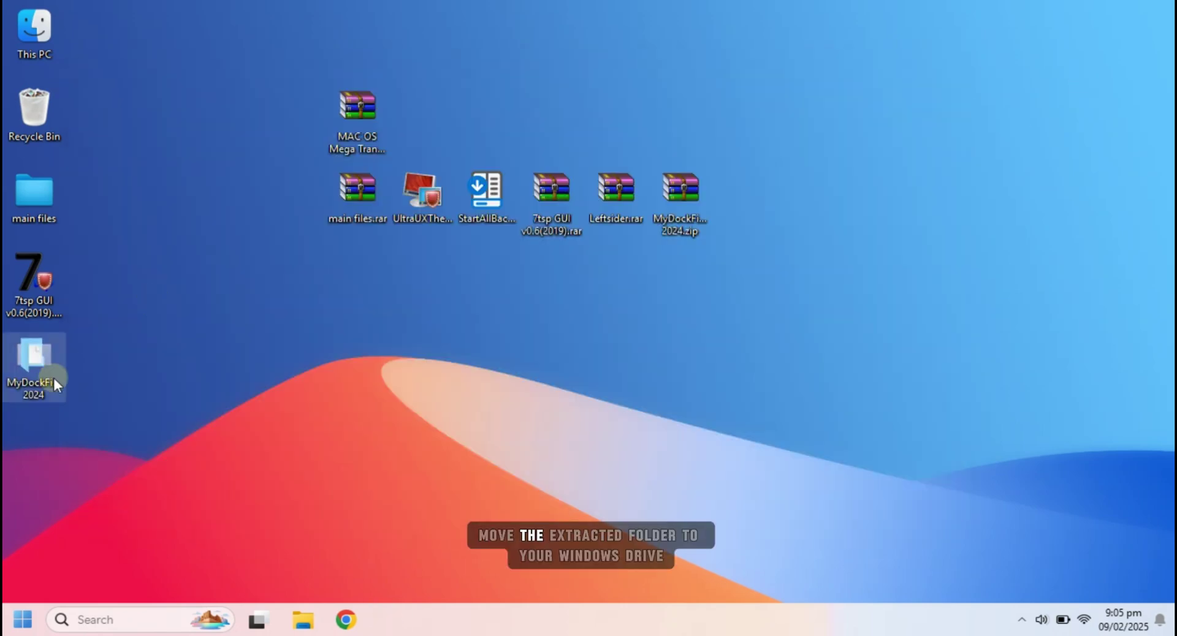
Step: Copy the MyDockFinder folder into Local Disk (C:)
right_click(30, 366)
left_click(105, 394)
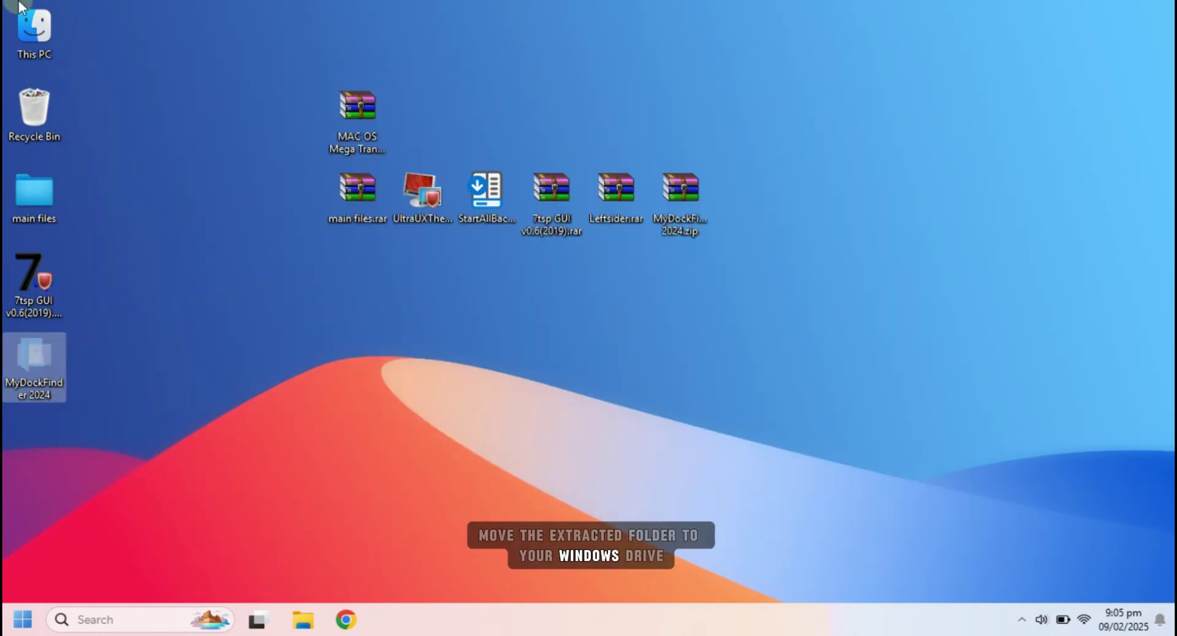
key("super+e")
left_click(368, 224)
double_click(368, 224)
right_click(341, 441)
left_click(367, 466)
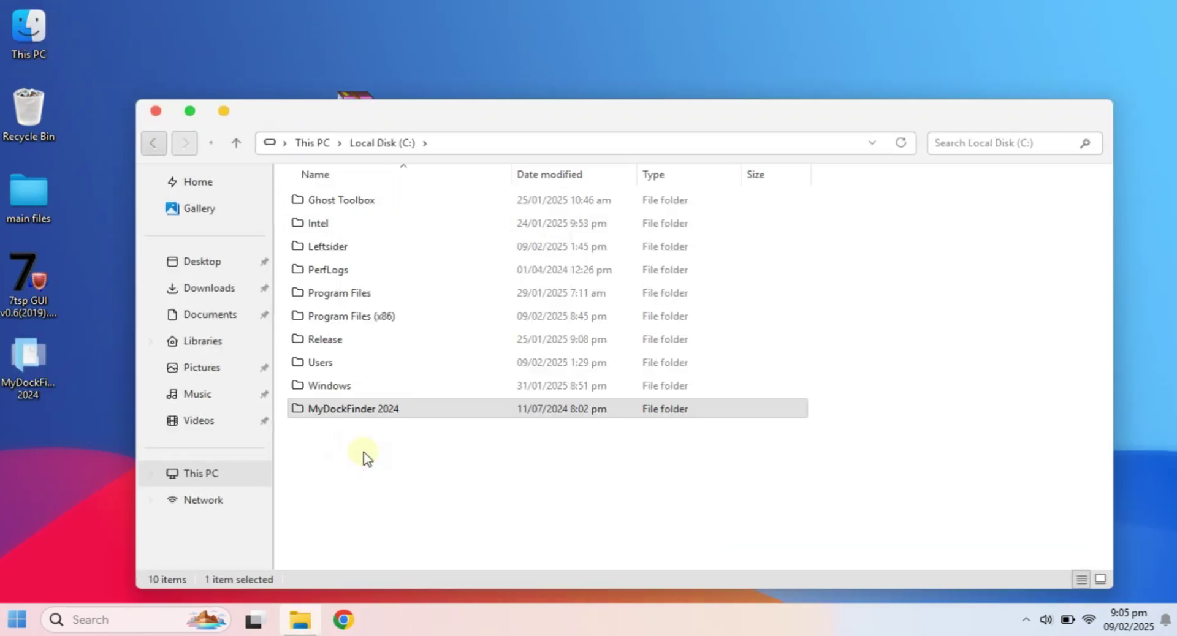
Step: Run Dock_64.exe from MyDockFinder 2024, allow the location request, and close the folder
double_click(341, 408)
scroll(414, 288, "down", 3)
left_click(347, 259)
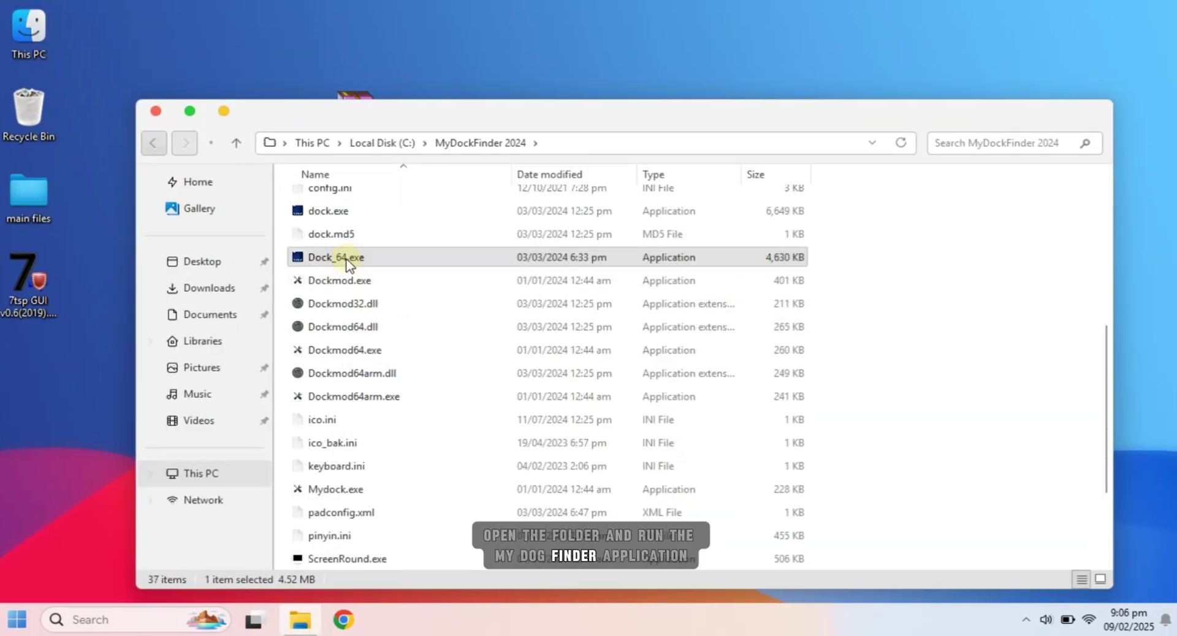
double_click(347, 260)
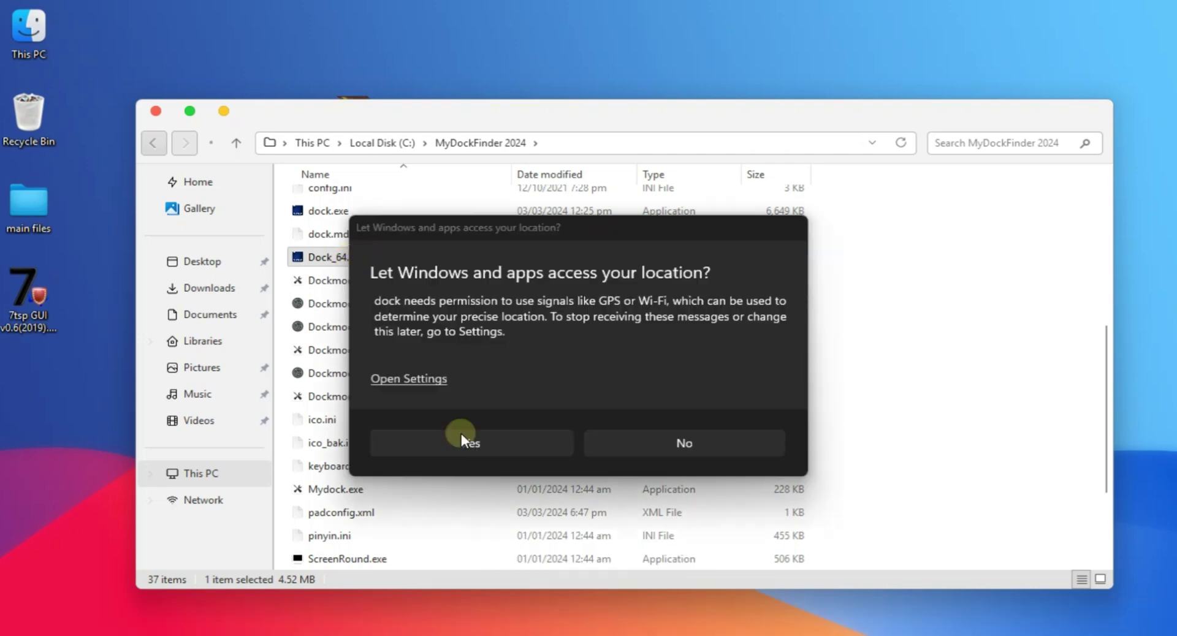
left_click(464, 439)
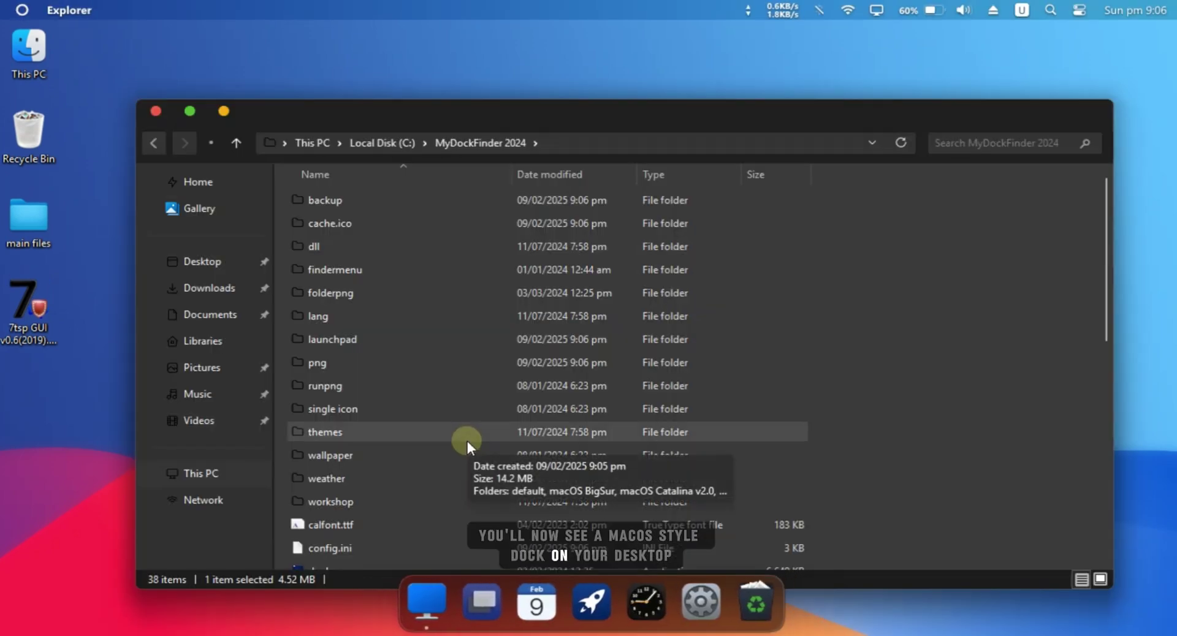
left_click(155, 111)
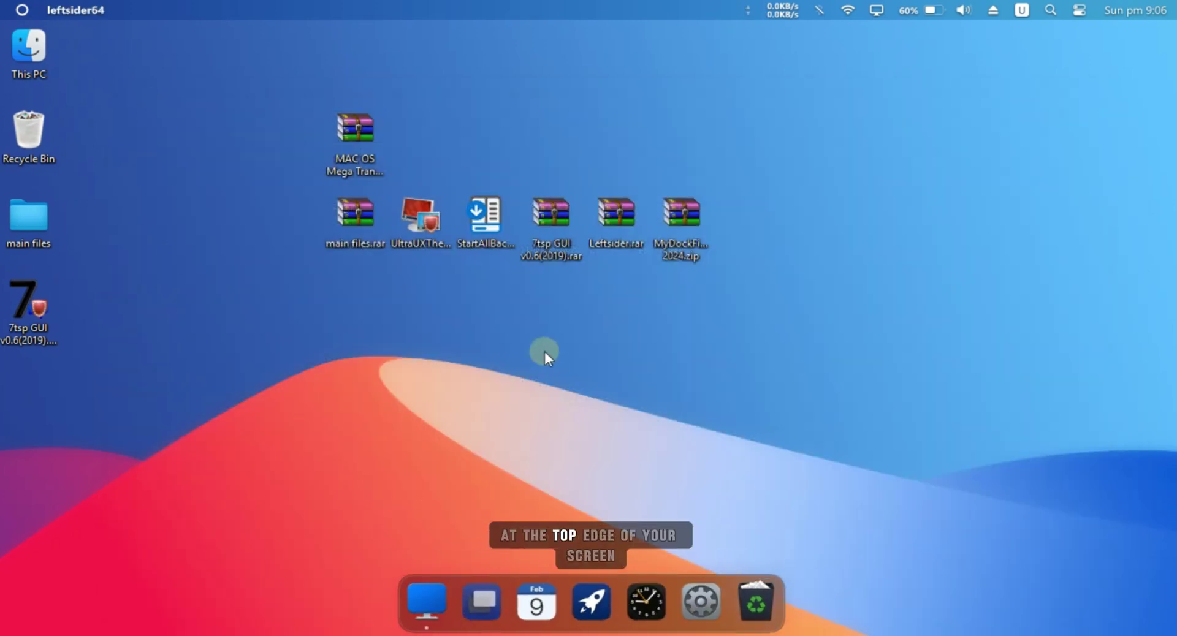
Step: Apply the macOS BigSur icon set to the dock from the Workshop
left_click(22, 10)
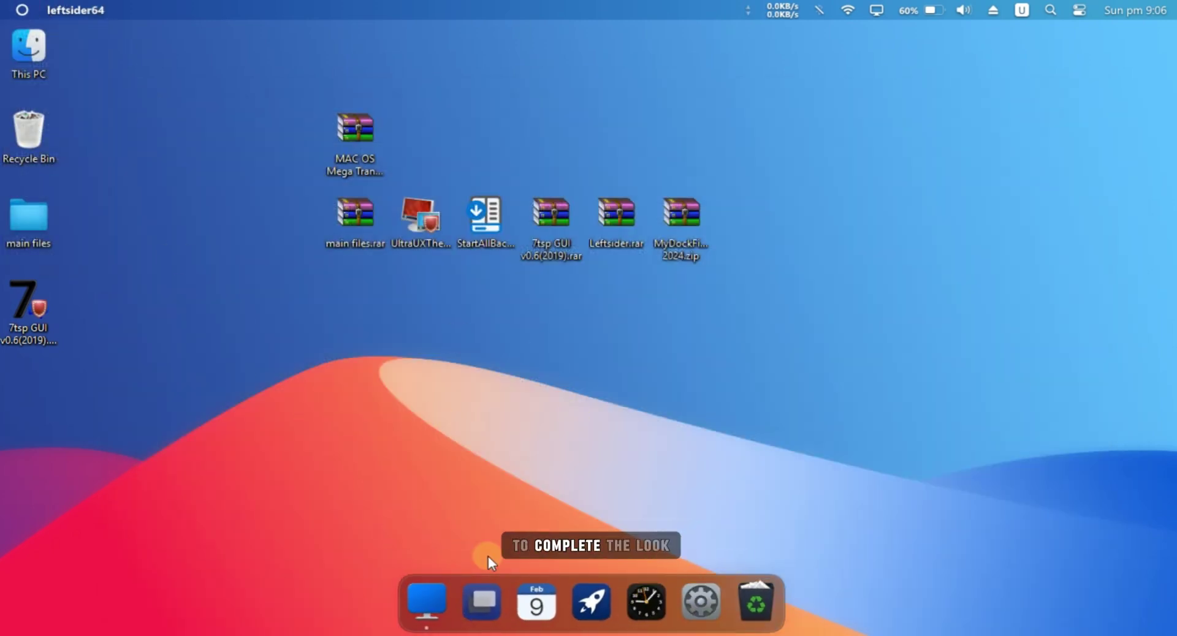
right_click(670, 602)
right_click(689, 599)
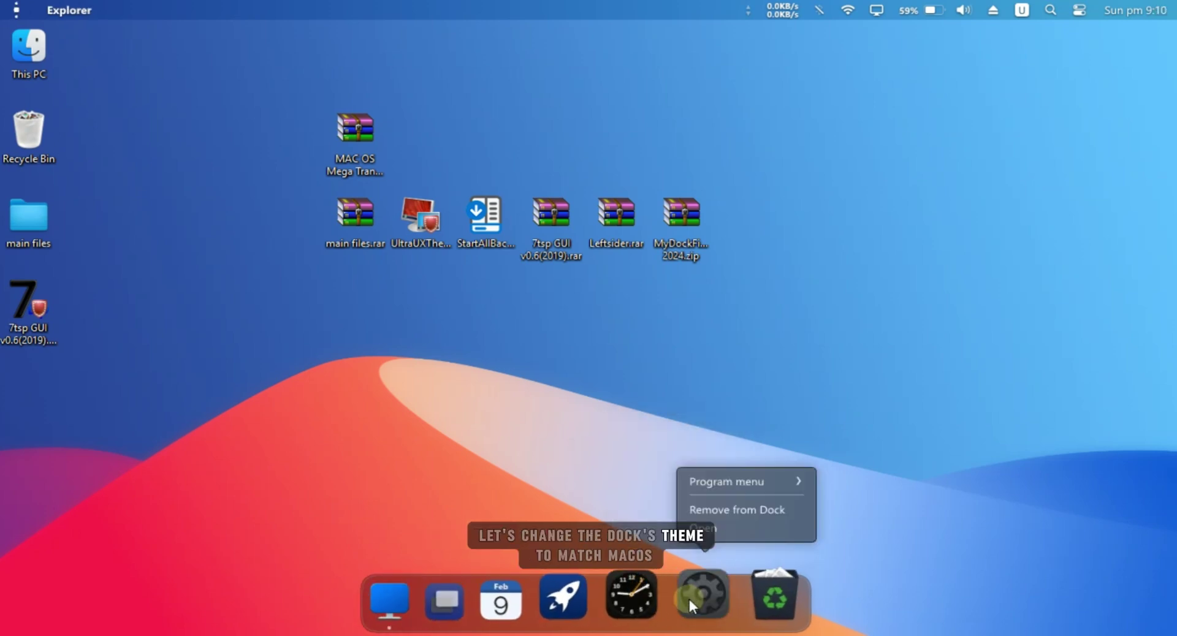
mouse_move(743, 482)
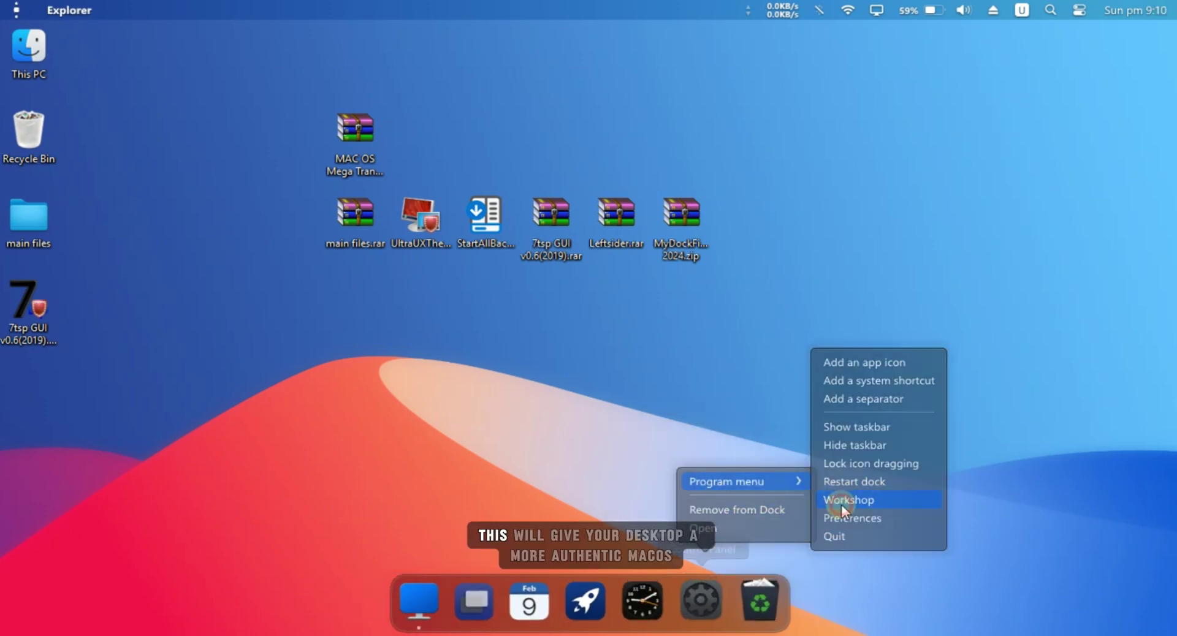
left_click(841, 505)
scroll(712, 393, "down", 3)
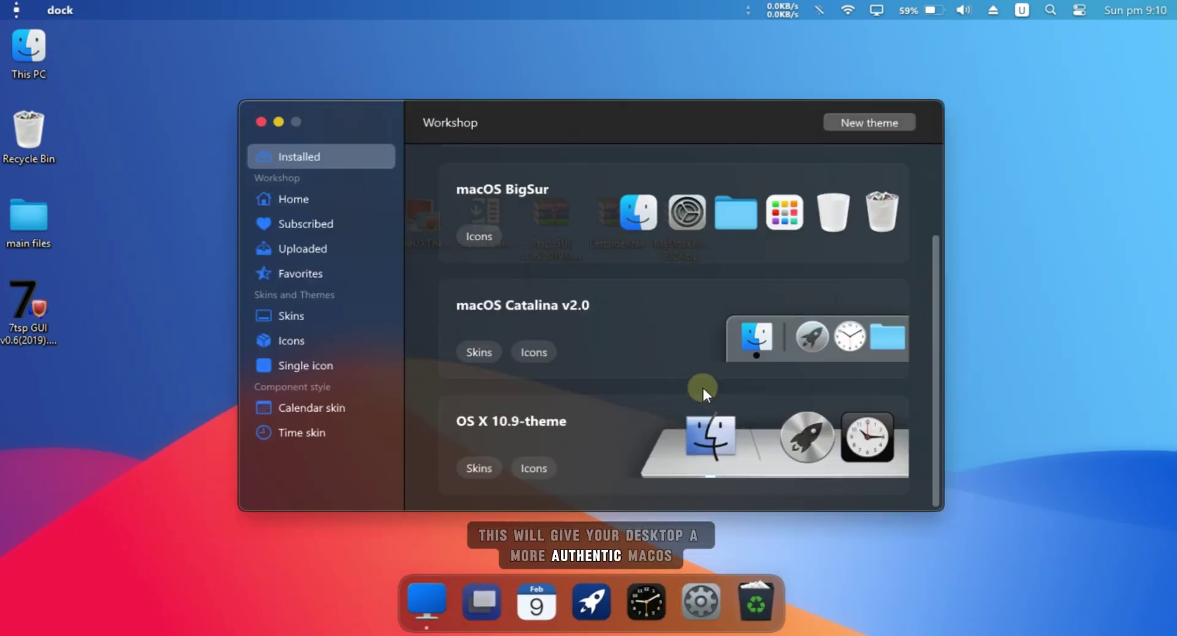
scroll(701, 385, "up", 2)
scroll(701, 388, "up", 1)
left_click(679, 347)
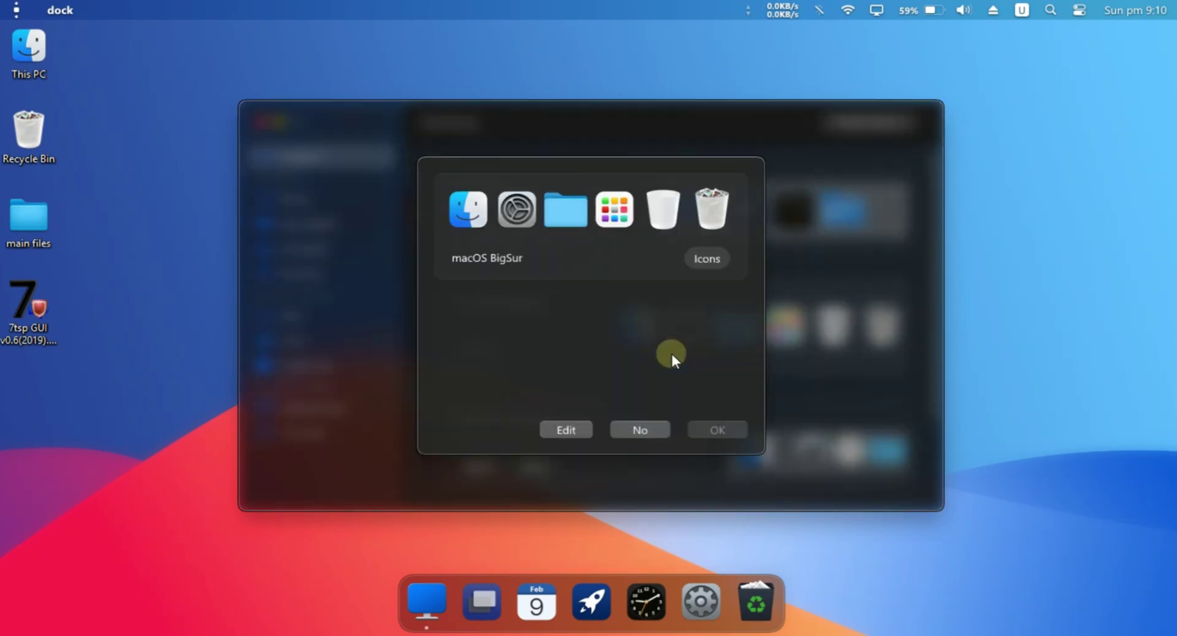
left_click(718, 431)
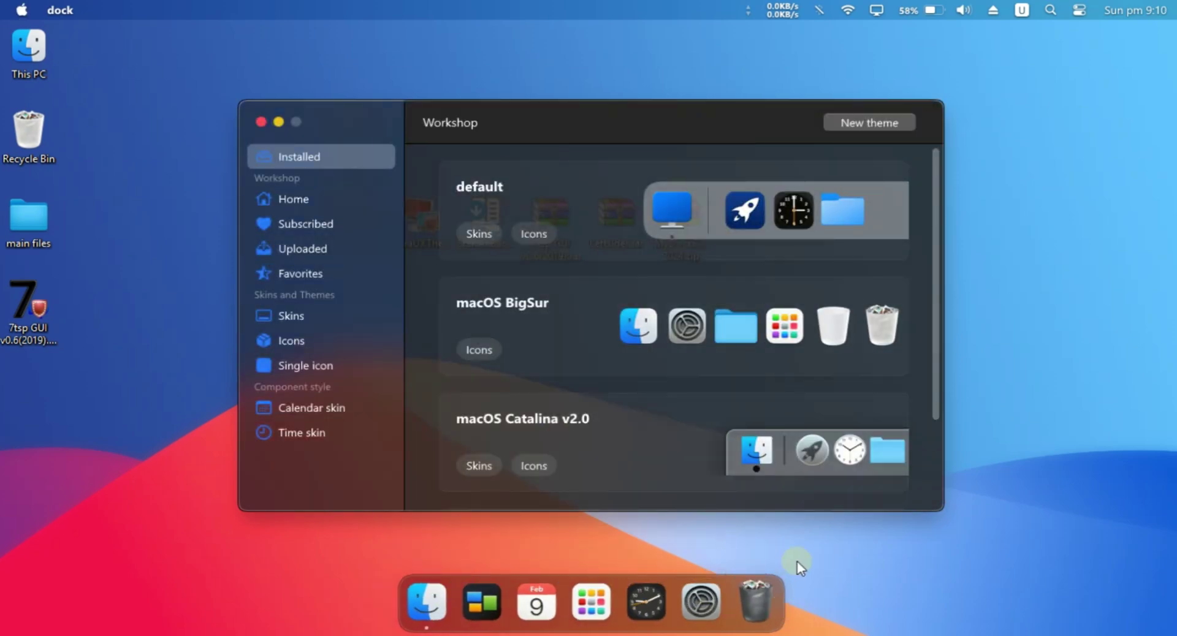
left_click(260, 121)
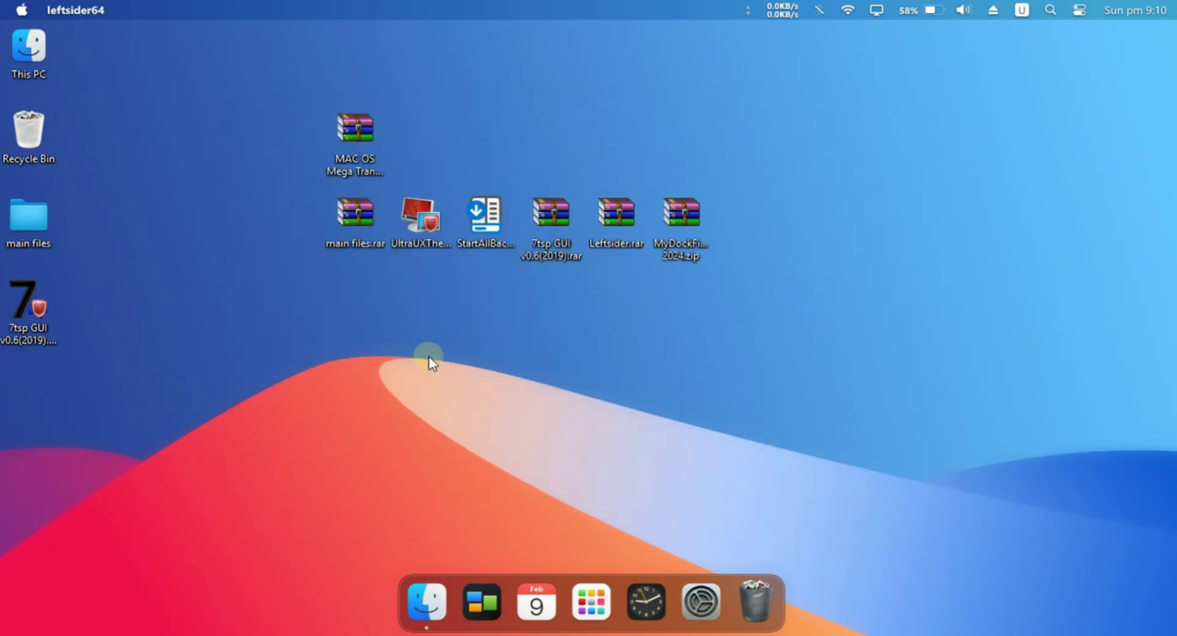
Step: Empty the dock's trash and confirm with Yes
right_click(754, 599)
left_click(779, 528)
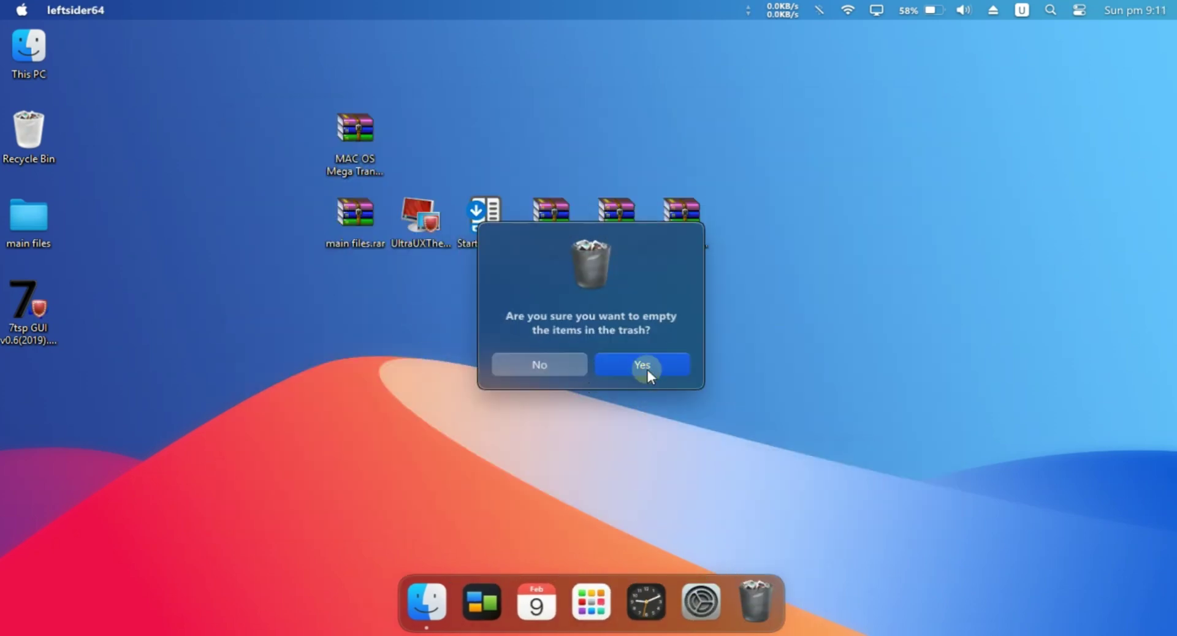
left_click(647, 370)
right_click(480, 598)
mouse_move(504, 482)
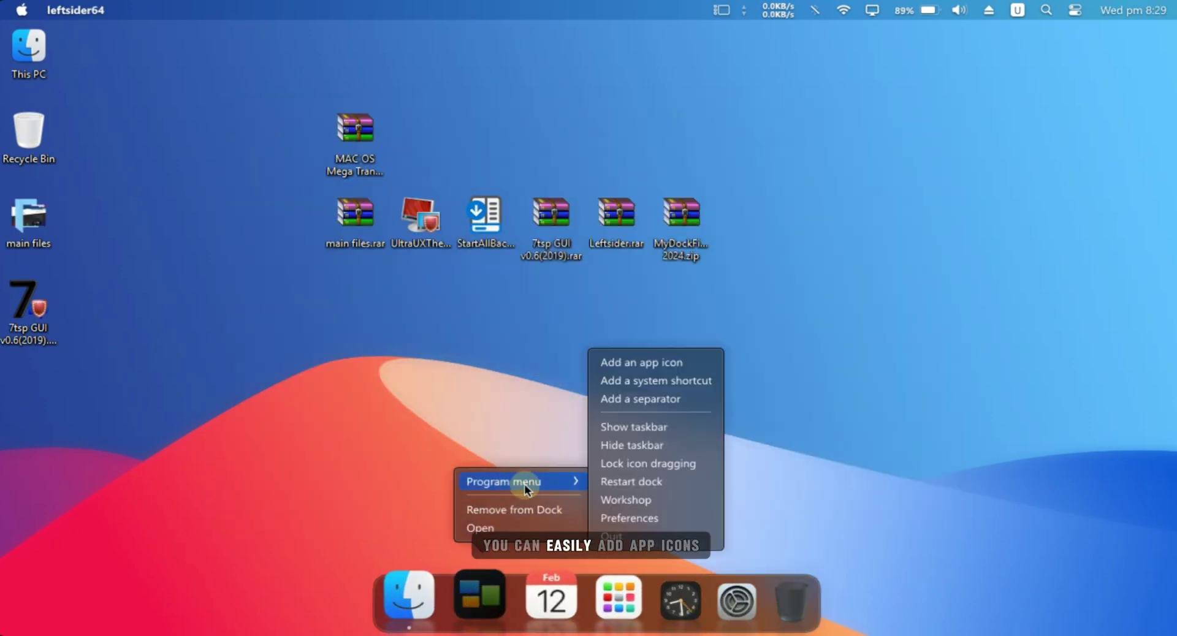
Step: Add a Start menu system shortcut to the dock and launch it
left_click(679, 389)
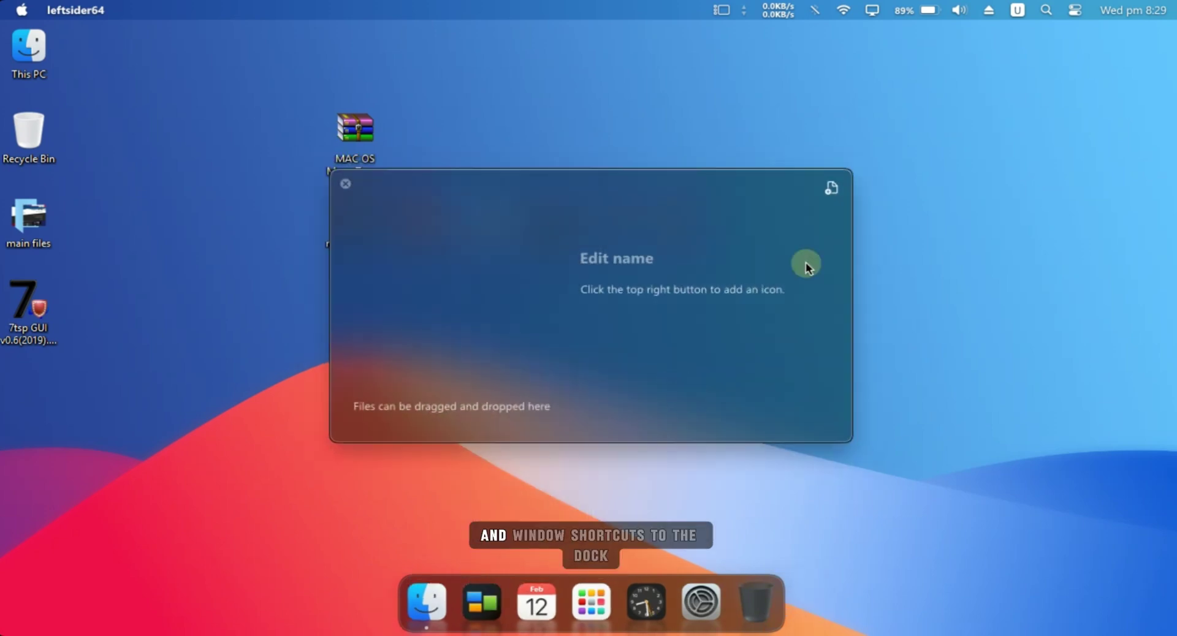
left_click(832, 190)
left_click(856, 360)
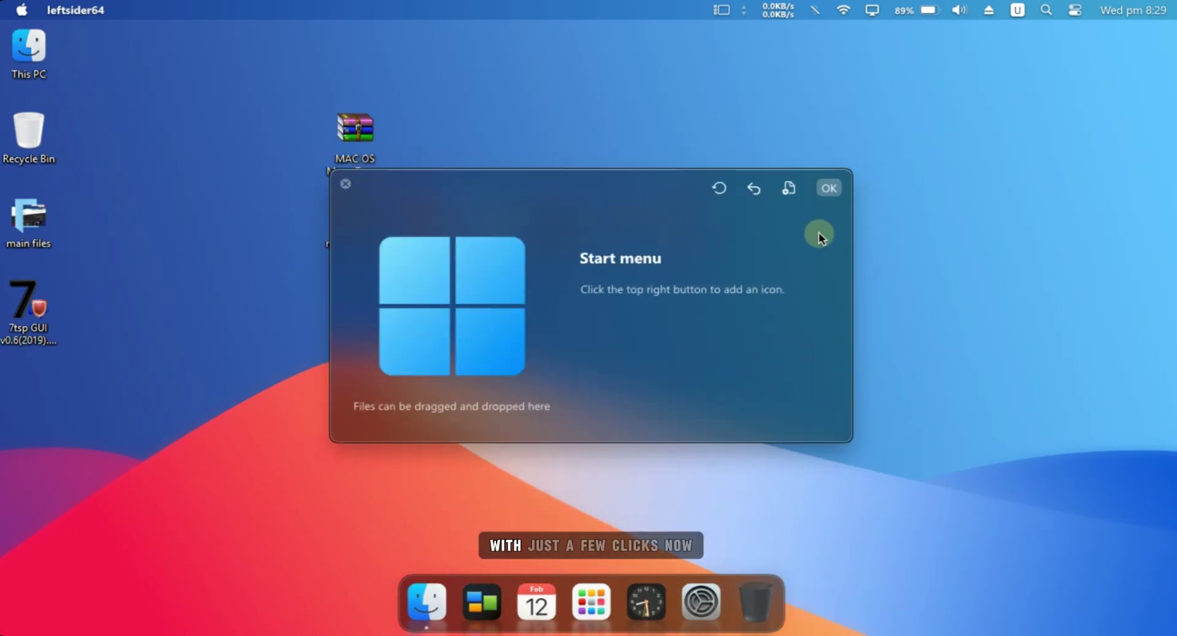
left_click(826, 184)
left_click(458, 613)
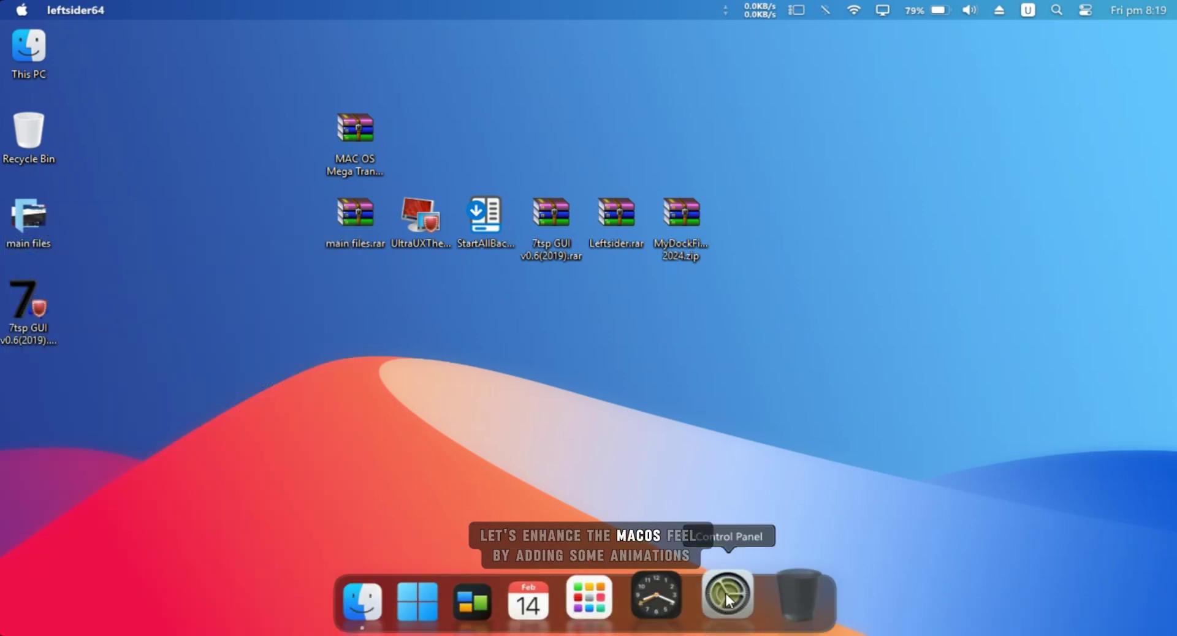
Step: Turn on the window opening animation and choose the sixth effect
right_click(725, 593)
mouse_move(752, 482)
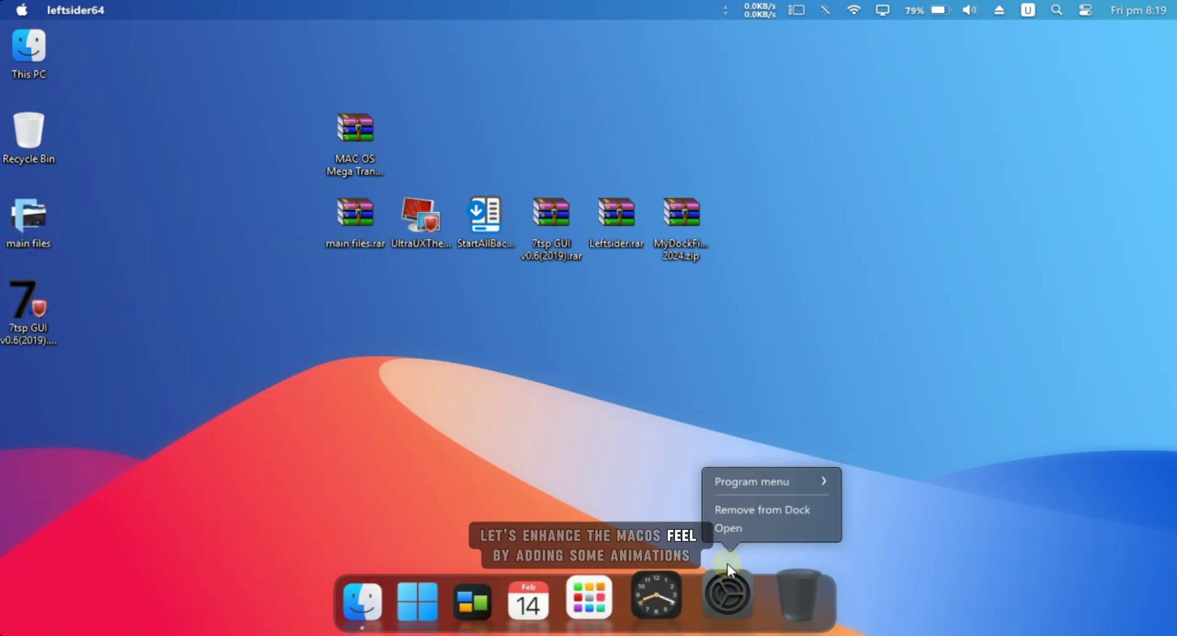
left_click(886, 517)
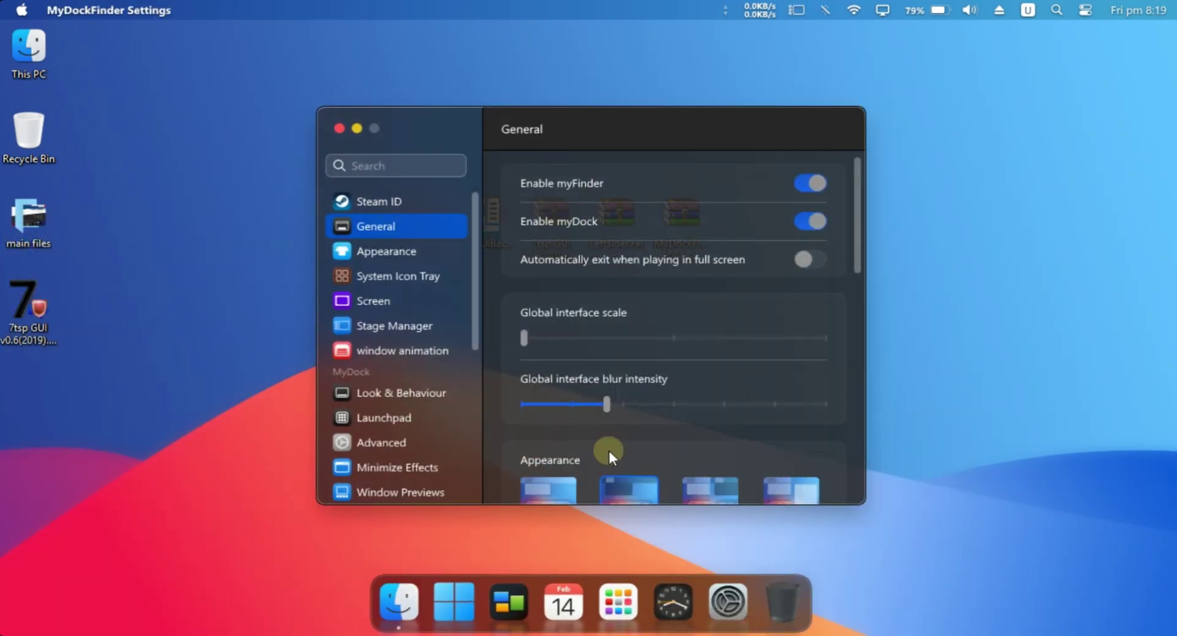
left_click(392, 251)
left_click(395, 348)
left_click(809, 185)
left_click(554, 281)
left_click(626, 288)
left_click(720, 288)
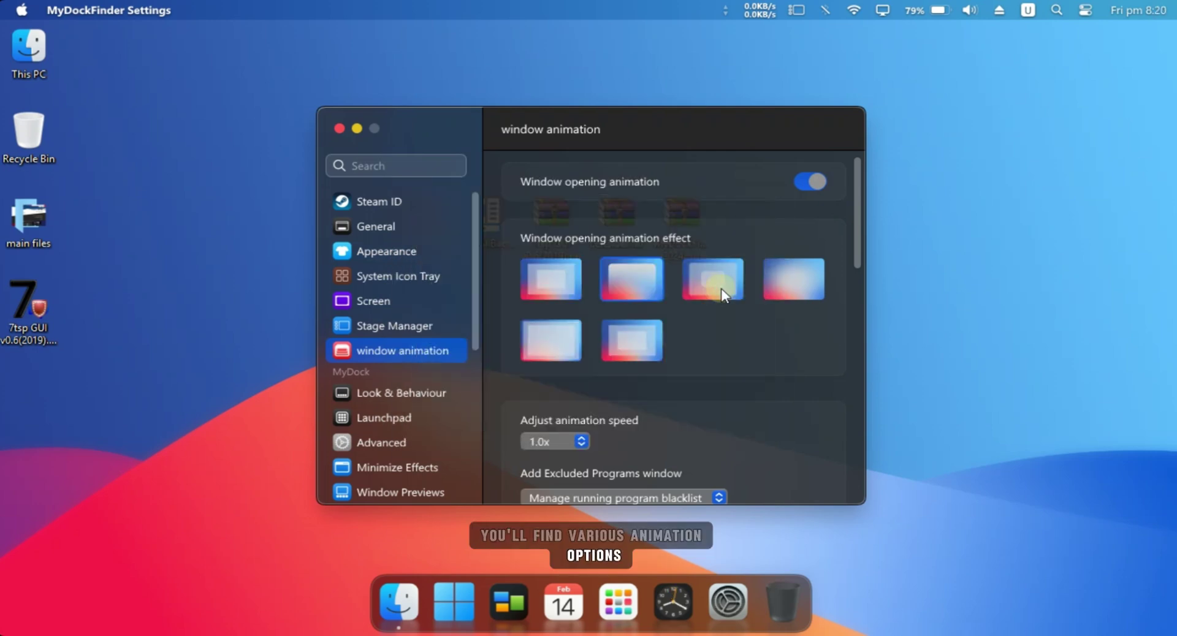
left_click(790, 279)
left_click(569, 337)
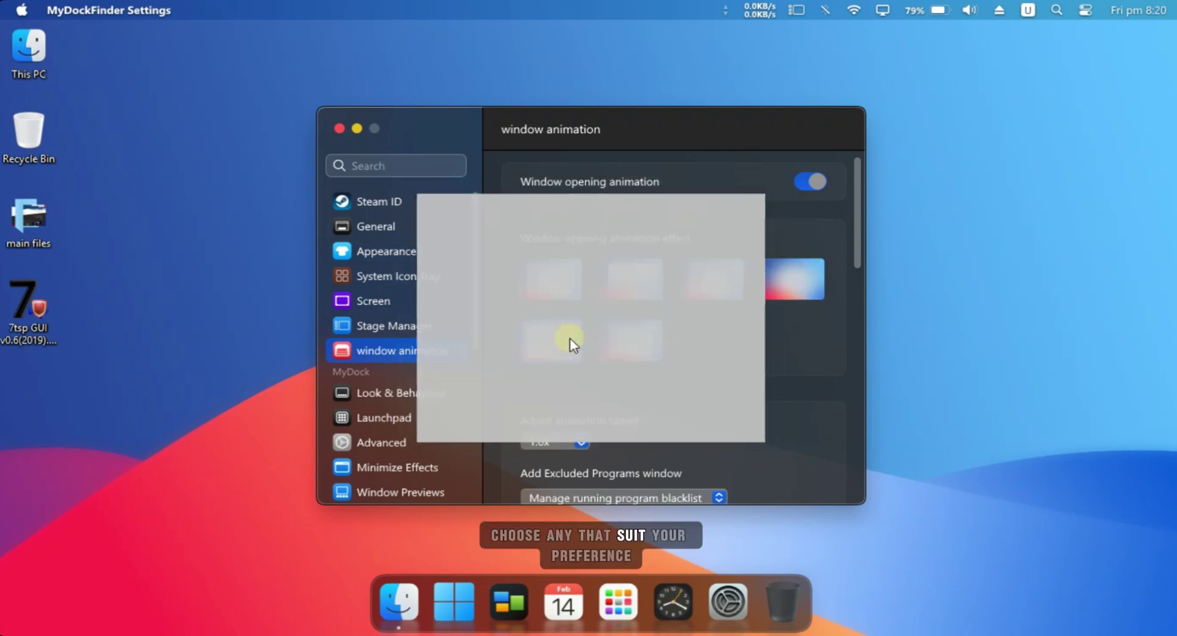
left_click(627, 344)
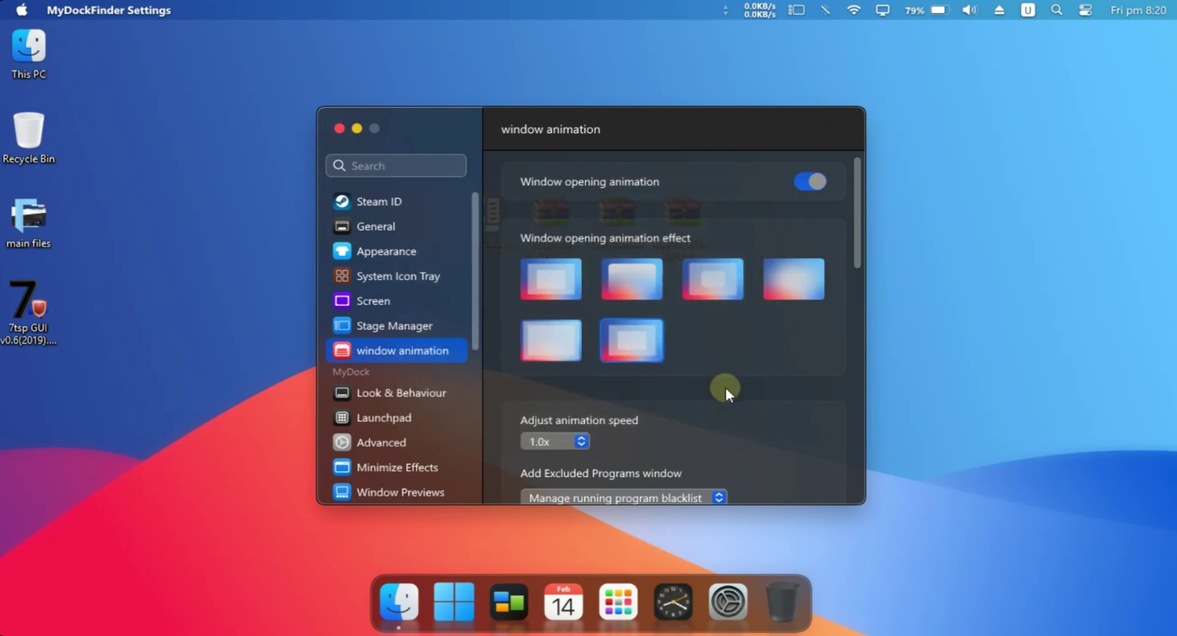
Step: Turn on the window close animation and choose the sixth close effect
scroll(725, 388, "down", 5)
scroll(725, 388, "down", 5)
scroll(725, 388, "down", 1)
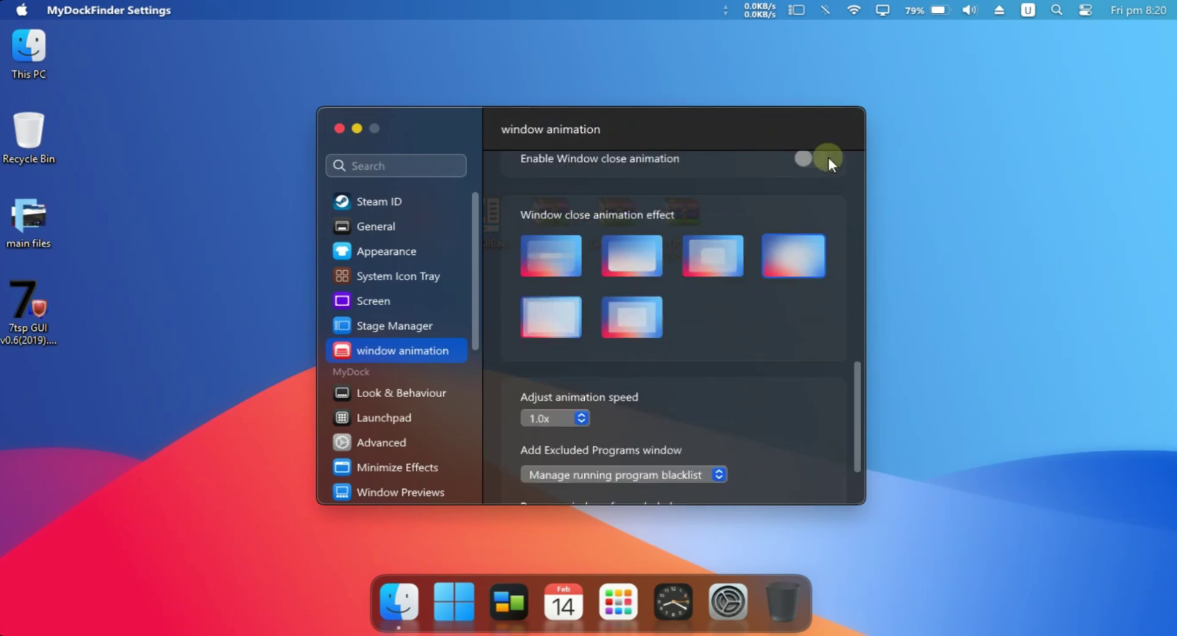
left_click(809, 160)
left_click(546, 263)
left_click(649, 260)
left_click(614, 322)
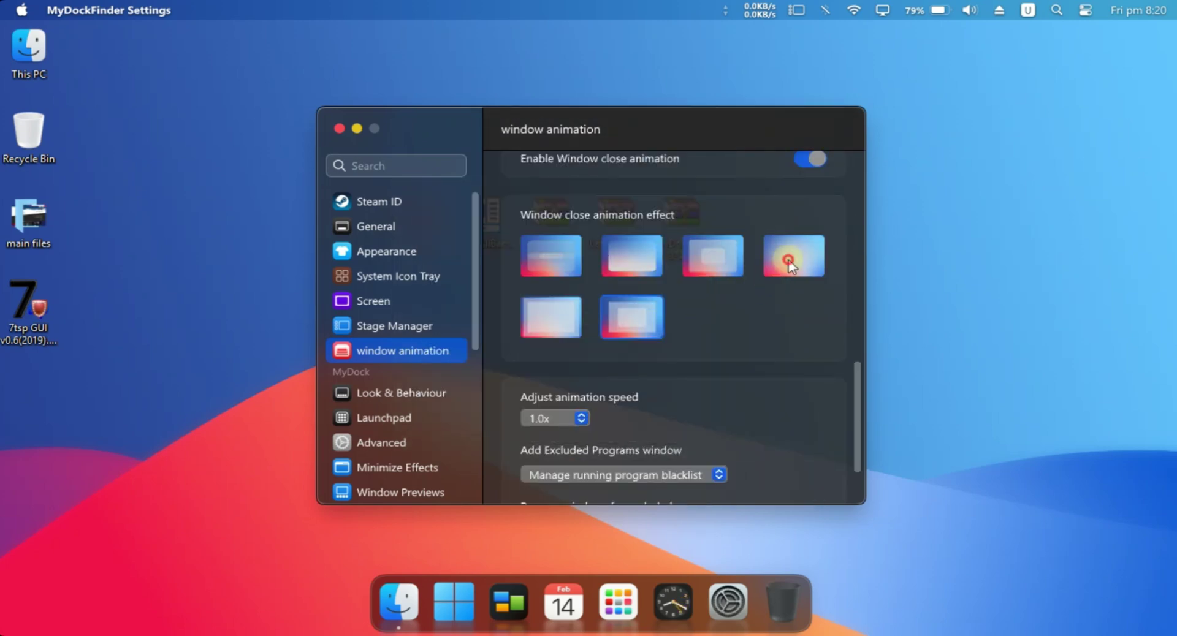
Step: Test the new animations by opening and closing This PC twice
double_click(29, 47)
left_click(44, 52)
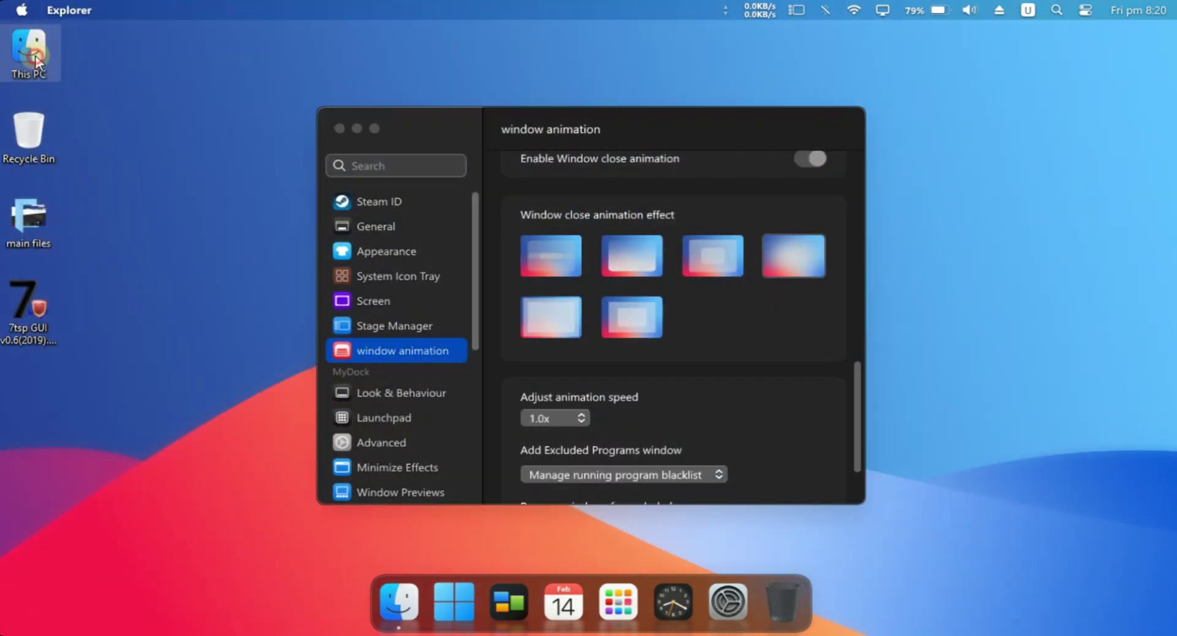
double_click(46, 53)
left_click(45, 52)
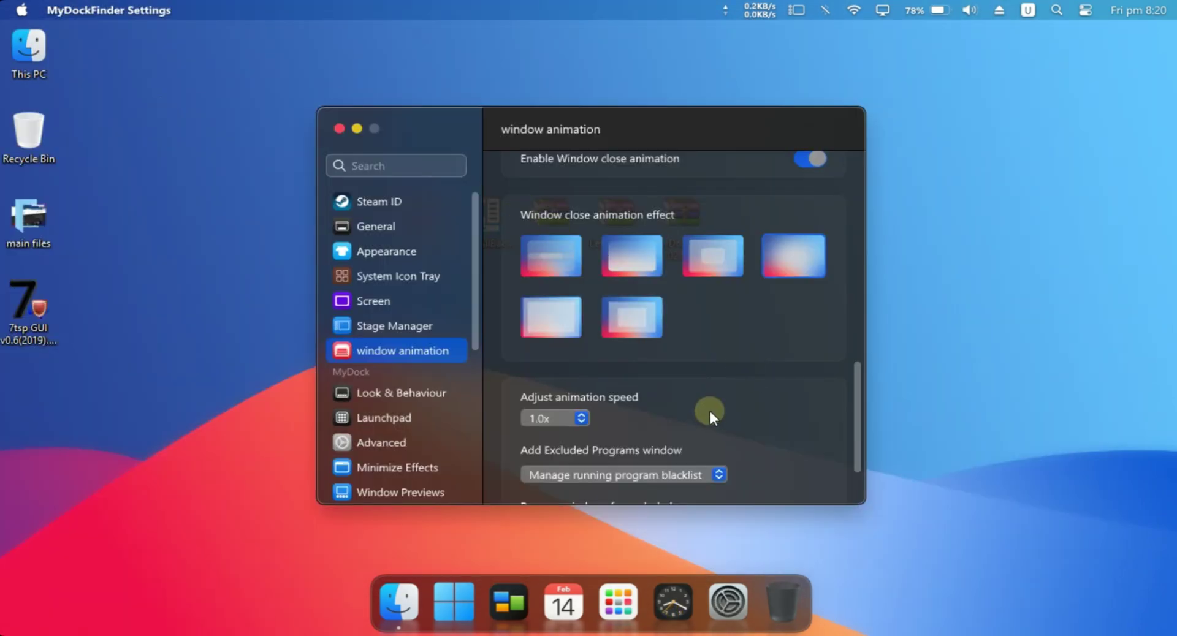
left_click(396, 395)
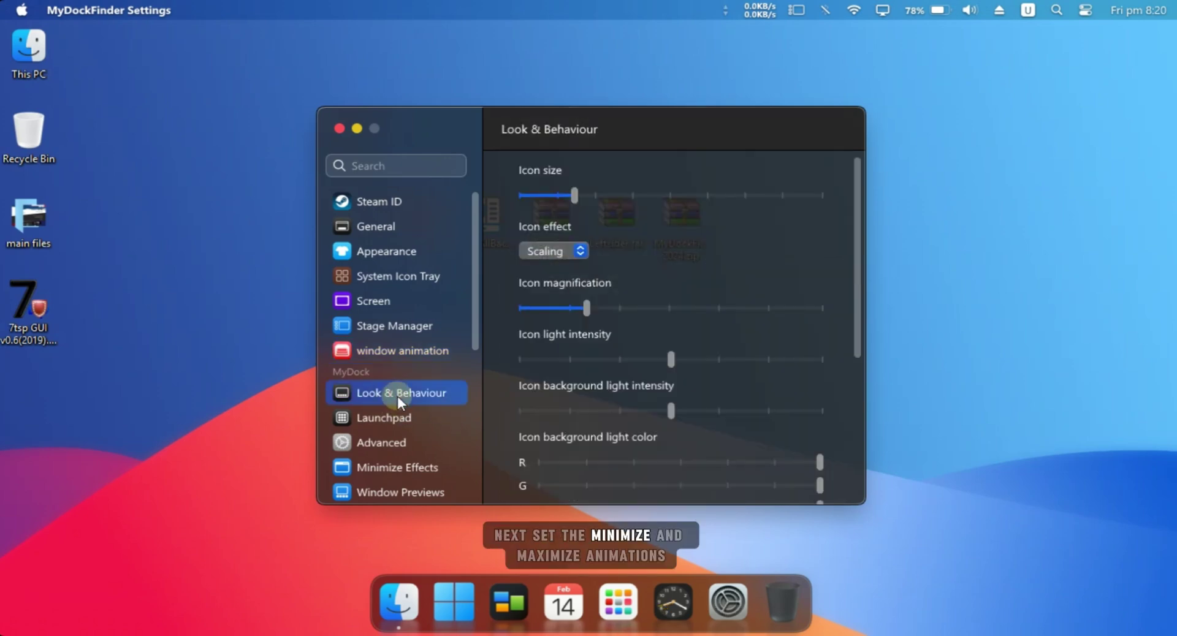
Step: Choose Genie as the minimize animation and test it on the settings window
scroll(397, 396, "down", 3)
left_click(399, 288)
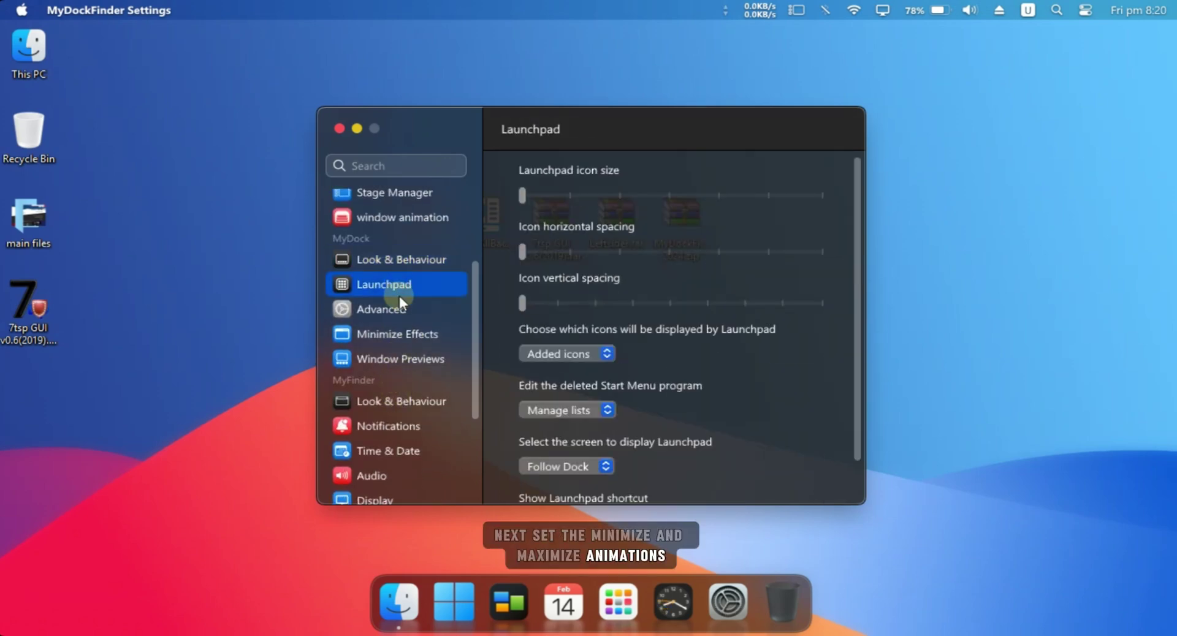
left_click(412, 336)
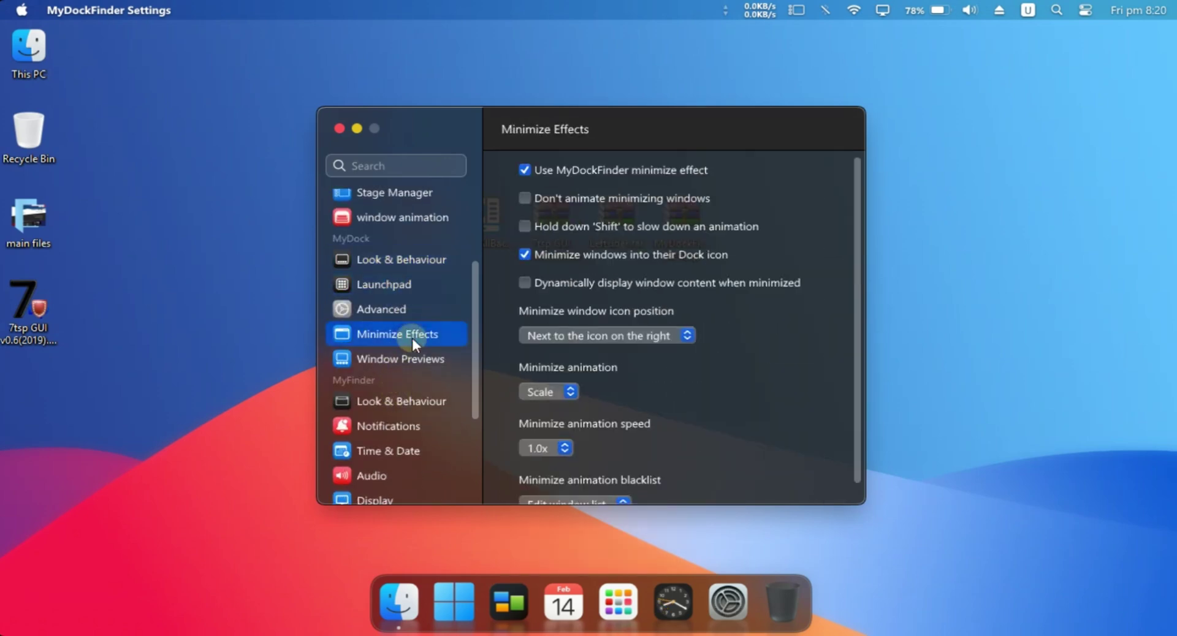
left_click(570, 391)
left_click(550, 375)
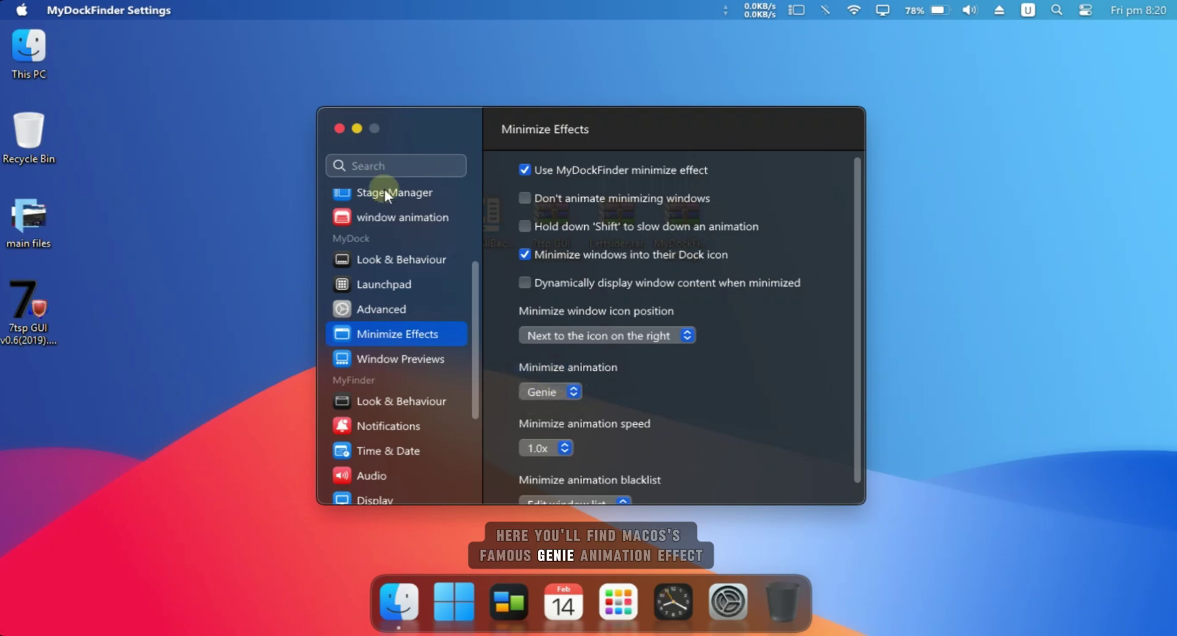
left_click(357, 128)
left_click(756, 601)
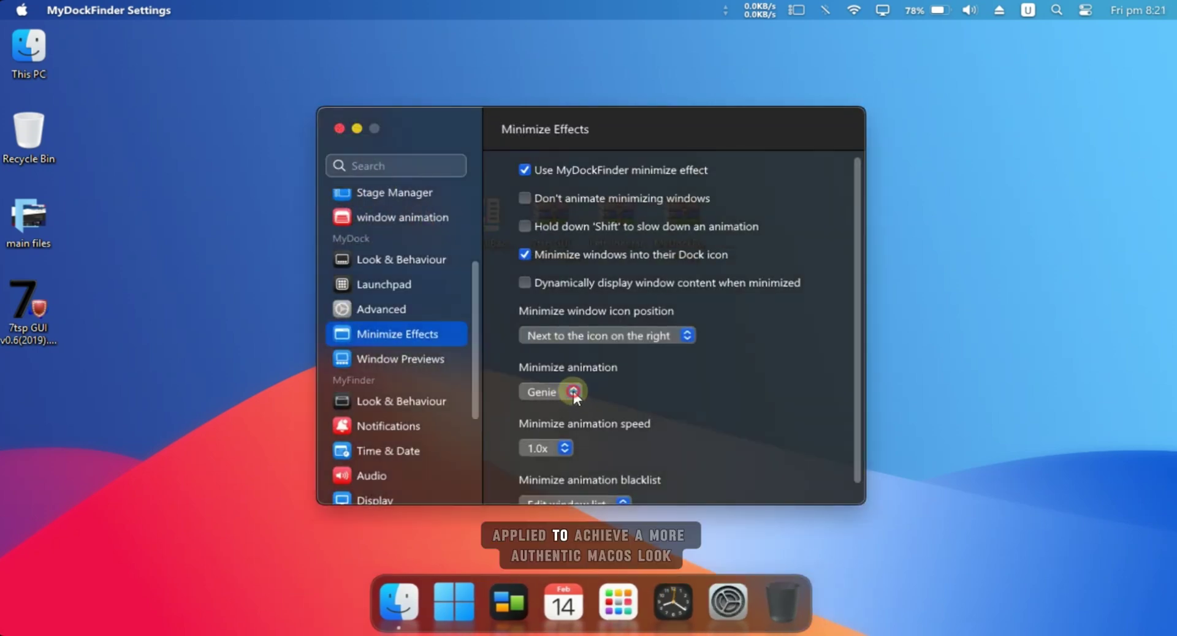
Step: Preview another minimize effect, then switch back to Genie
left_click(555, 411)
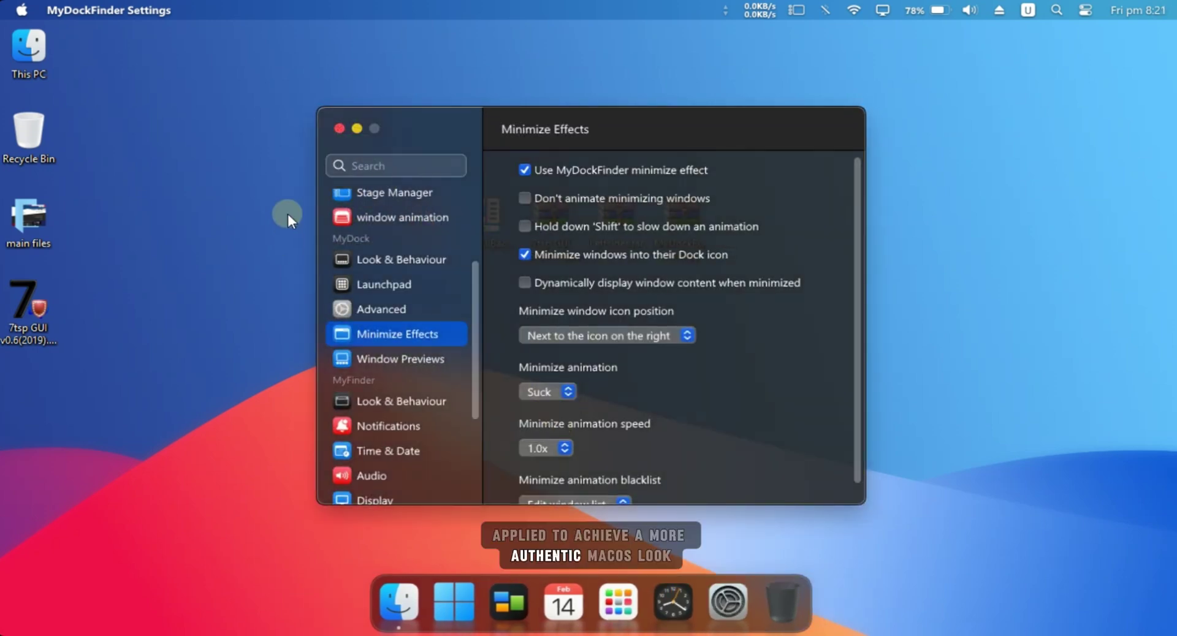
left_click(355, 128)
left_click(748, 597)
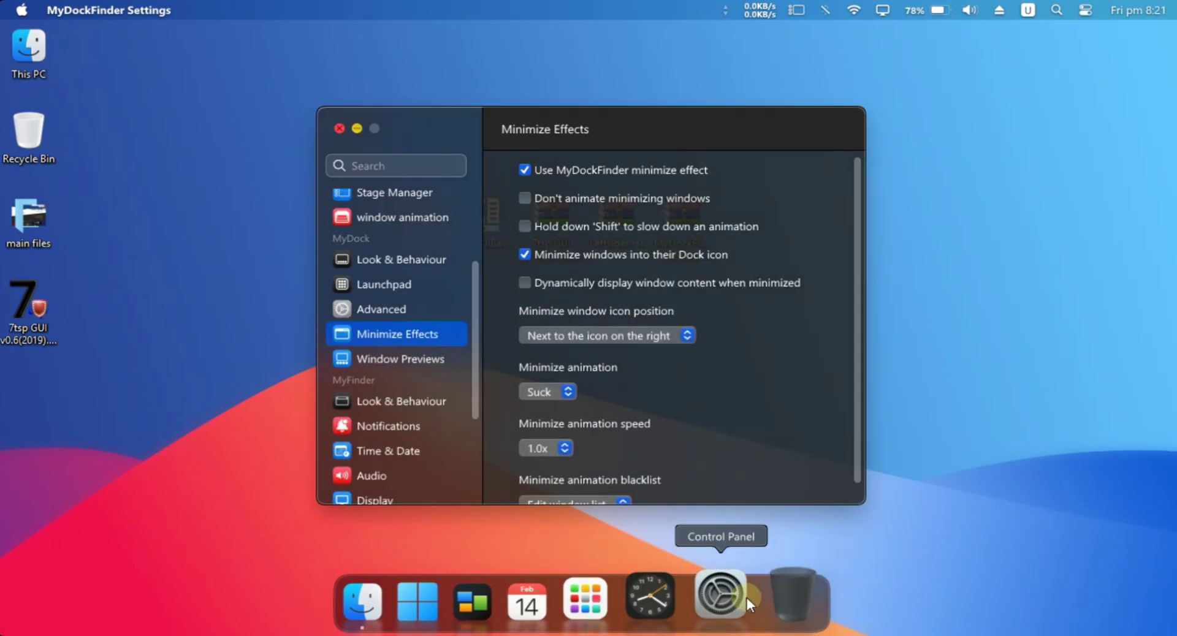
left_click(567, 389)
left_click(562, 394)
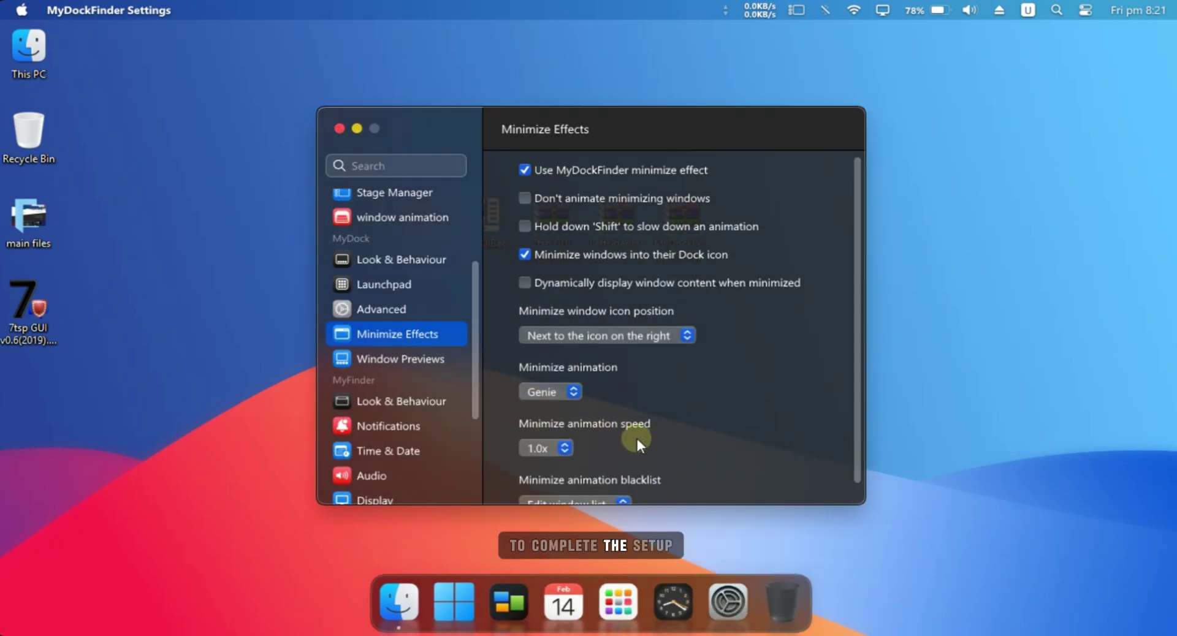
Step: Try a circle top bar logo, then revert it to the Apple logo
left_click(401, 402)
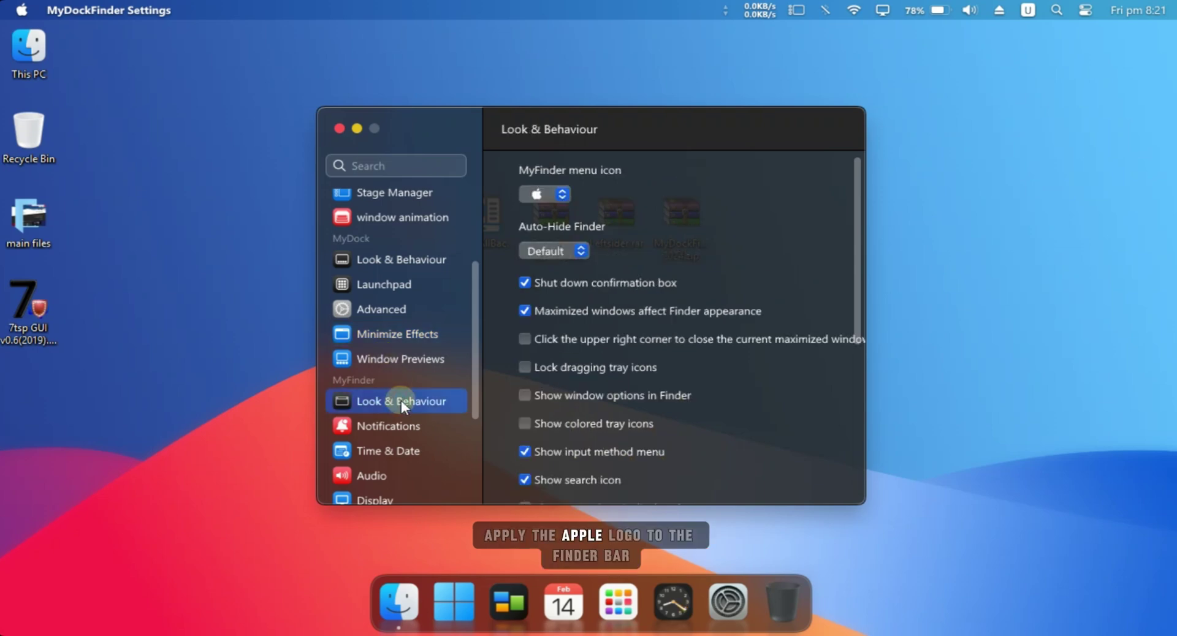
left_click(560, 195)
left_click(549, 179)
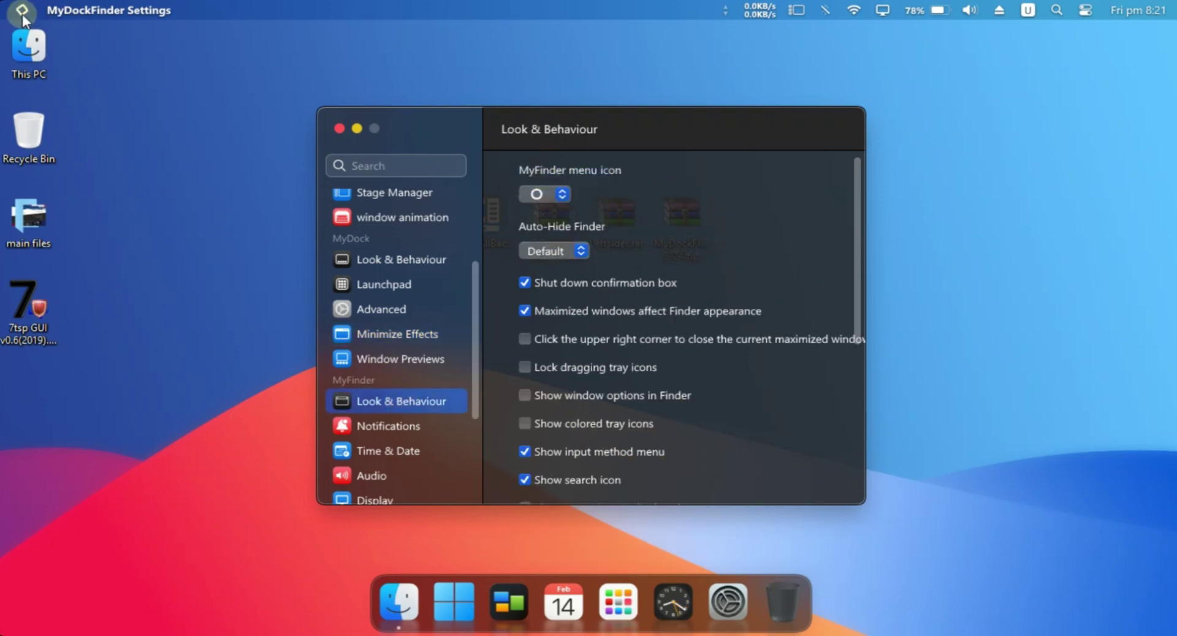
left_click(458, 164)
left_click(564, 194)
left_click(564, 279)
Step: Add the processor widget to the top bar, view CPU details, then remove it
scroll(399, 466, "down", 3)
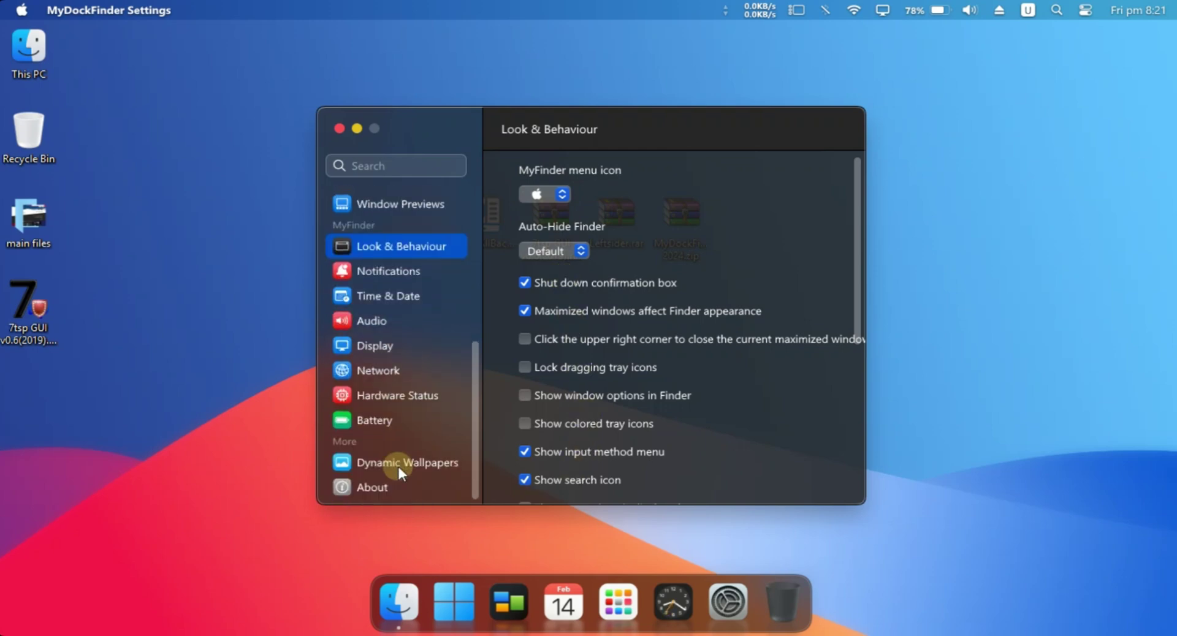
left_click(402, 403)
left_click(782, 214)
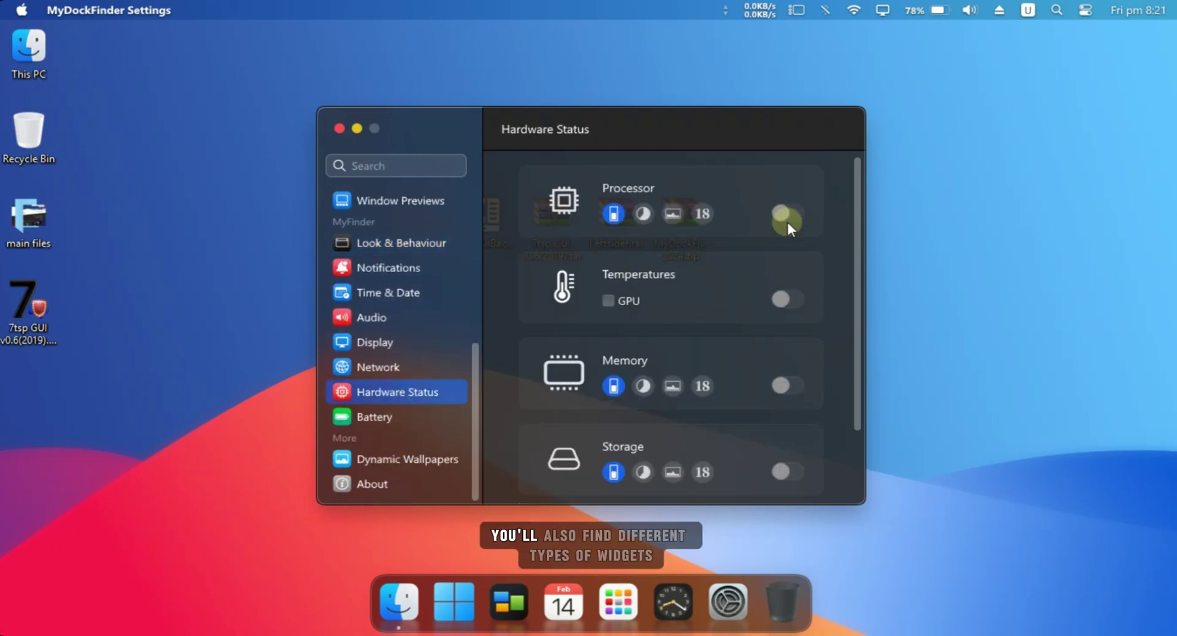
left_click(705, 11)
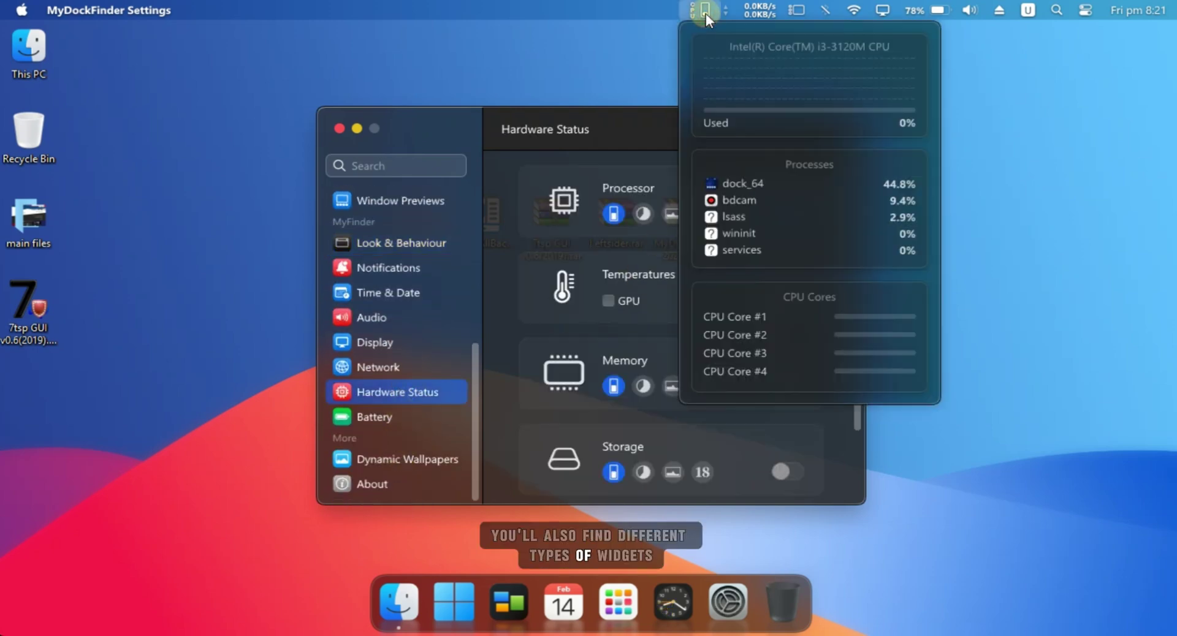
left_click(681, 209)
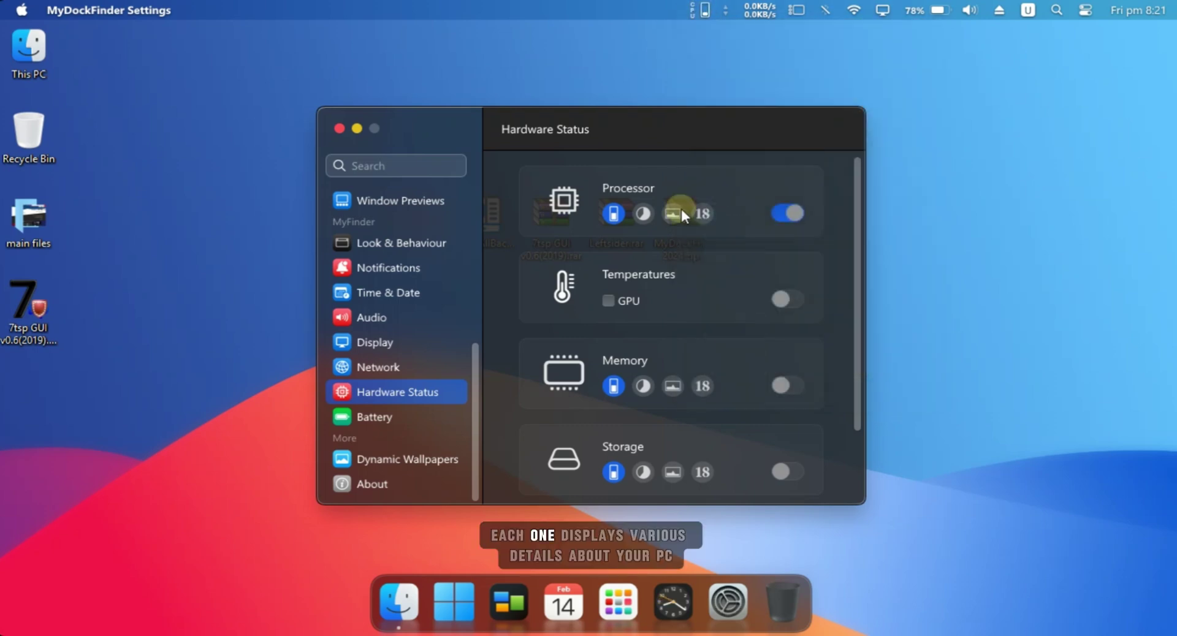
left_click(788, 213)
Step: Try the memory and storage top bar widgets, then switch both off
left_click(787, 386)
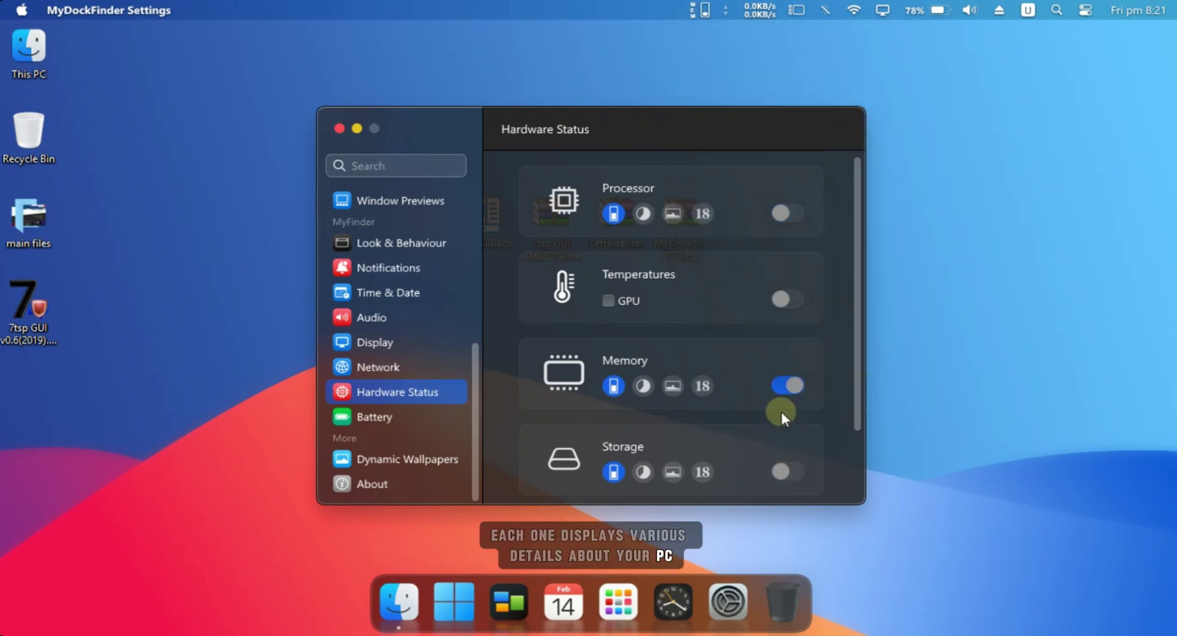
left_click(701, 12)
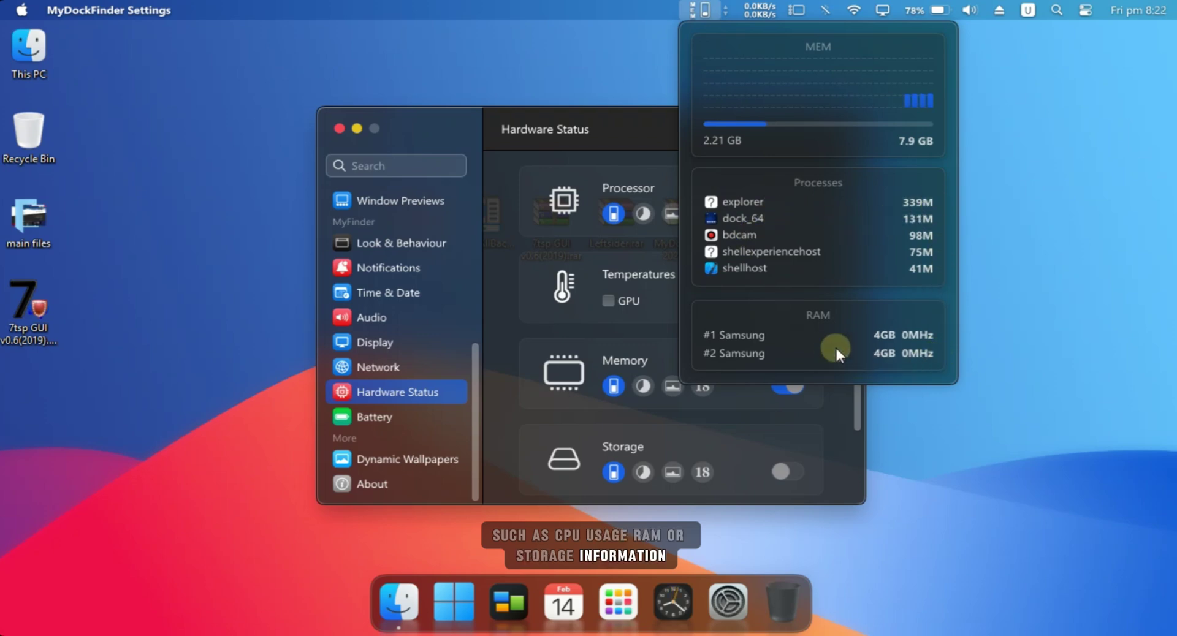
left_click(630, 52)
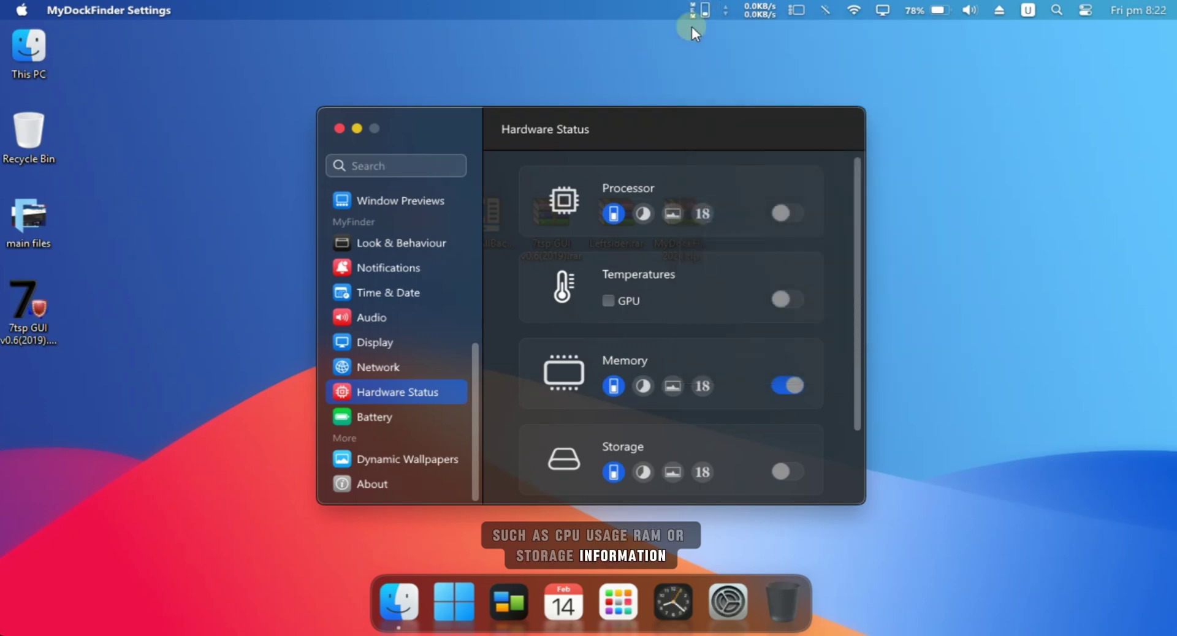
left_click(790, 386)
scroll(766, 422, "down", 3)
left_click(789, 397)
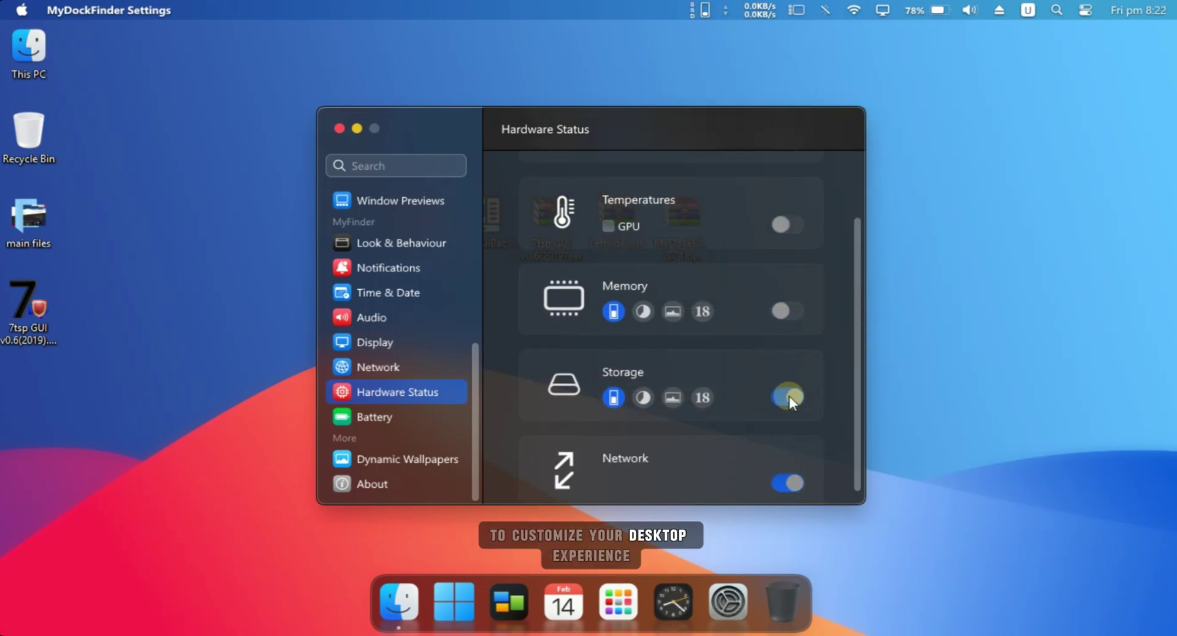
left_click(701, 11)
left_click(695, 82)
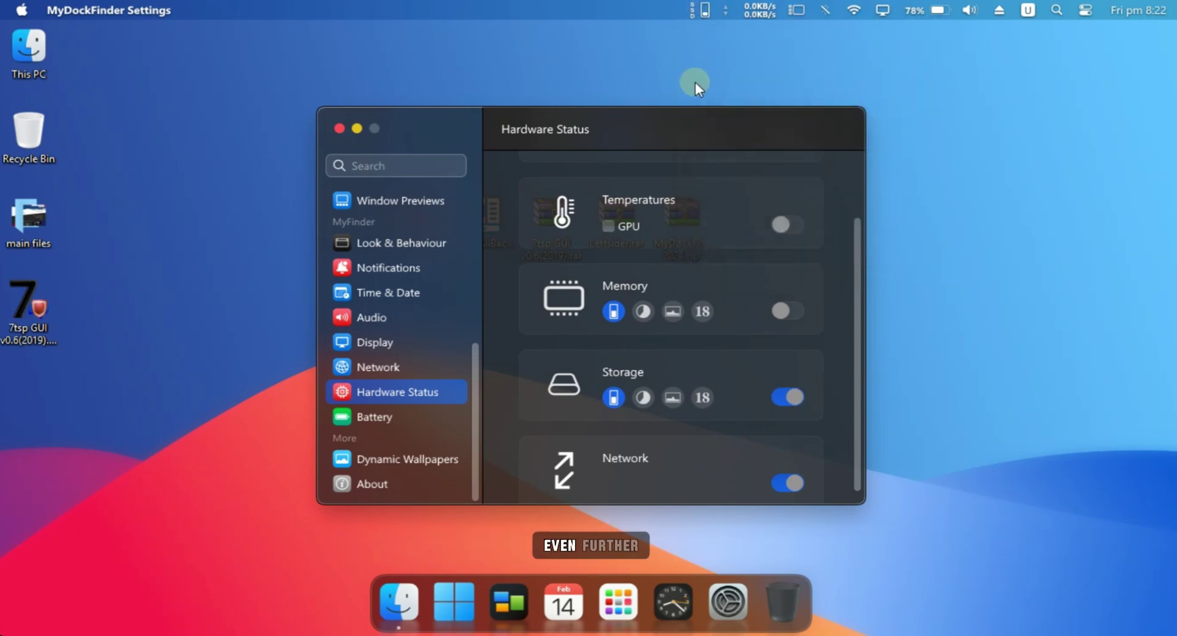
left_click(792, 397)
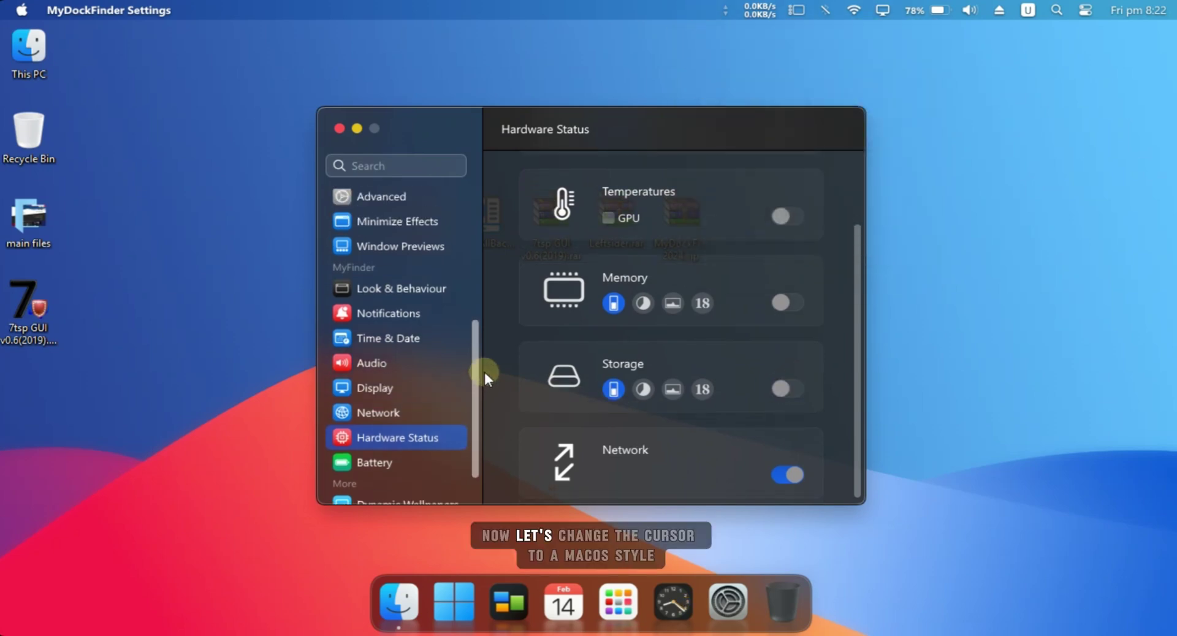
scroll(478, 373, "up", 5)
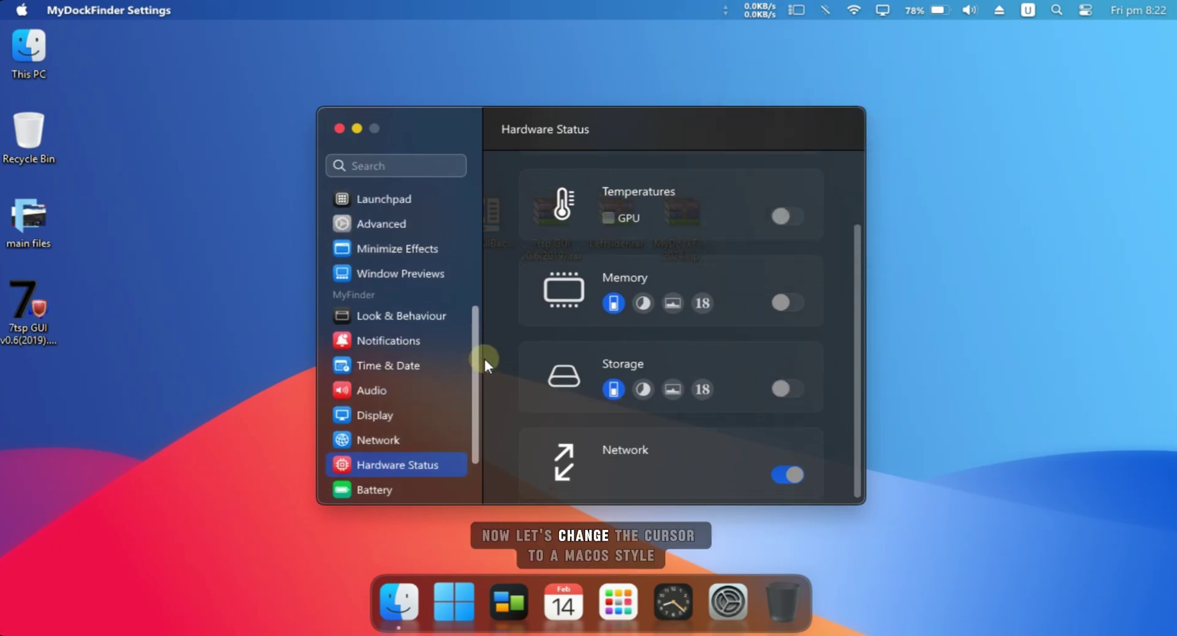
Step: Close MyDockFinder settings and open the main files > Cursors folder
left_click(339, 129)
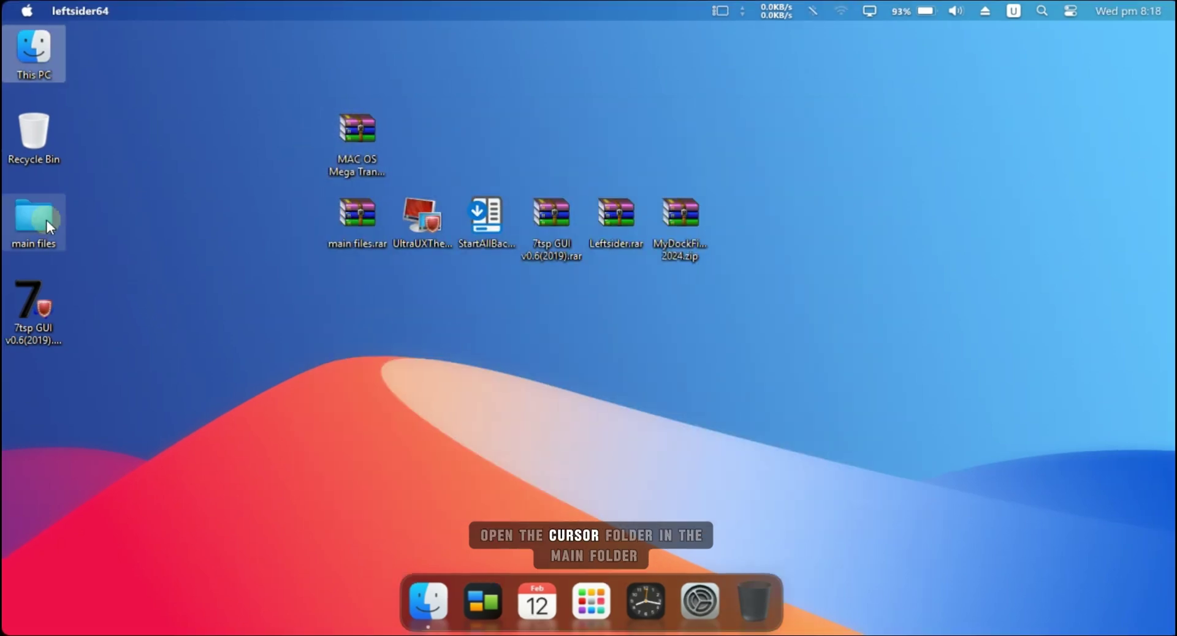
left_click(46, 220)
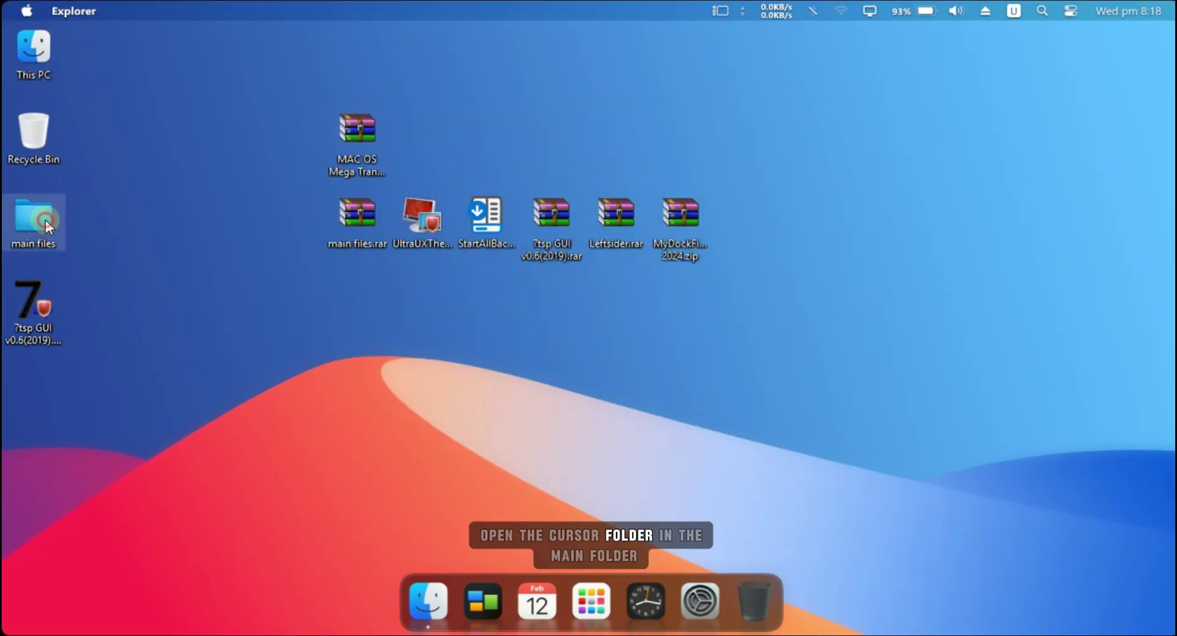
double_click(46, 220)
left_click(362, 195)
double_click(360, 194)
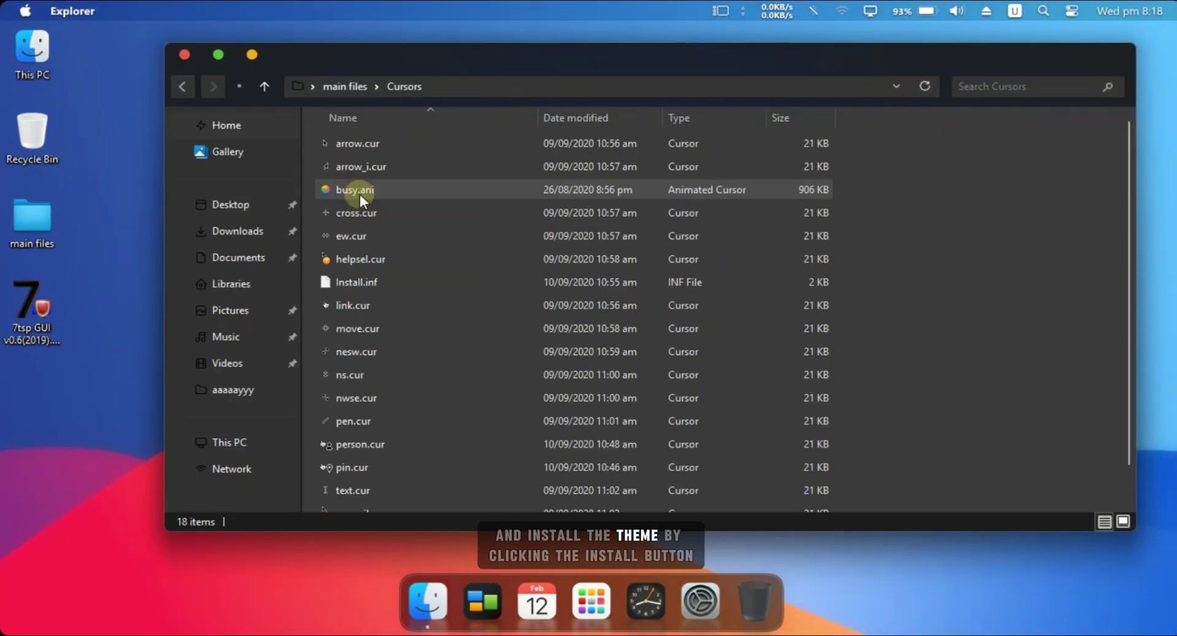
Step: Install the macOS cursor set from Install.inf and close the folder
left_click(357, 281)
right_click(358, 279)
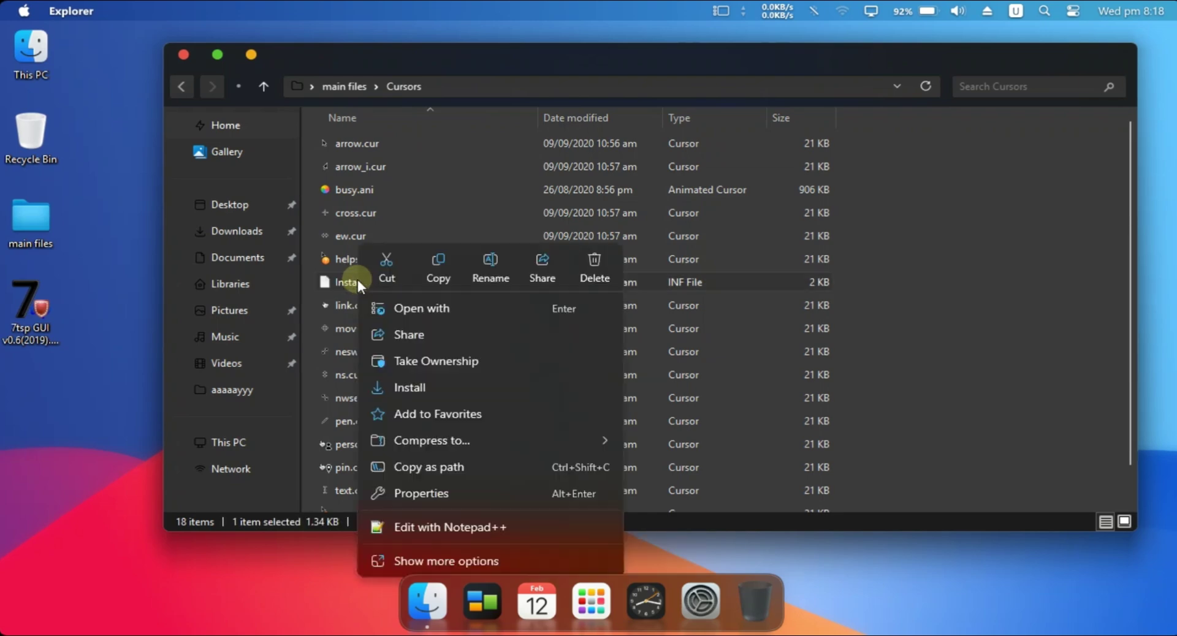
left_click(397, 388)
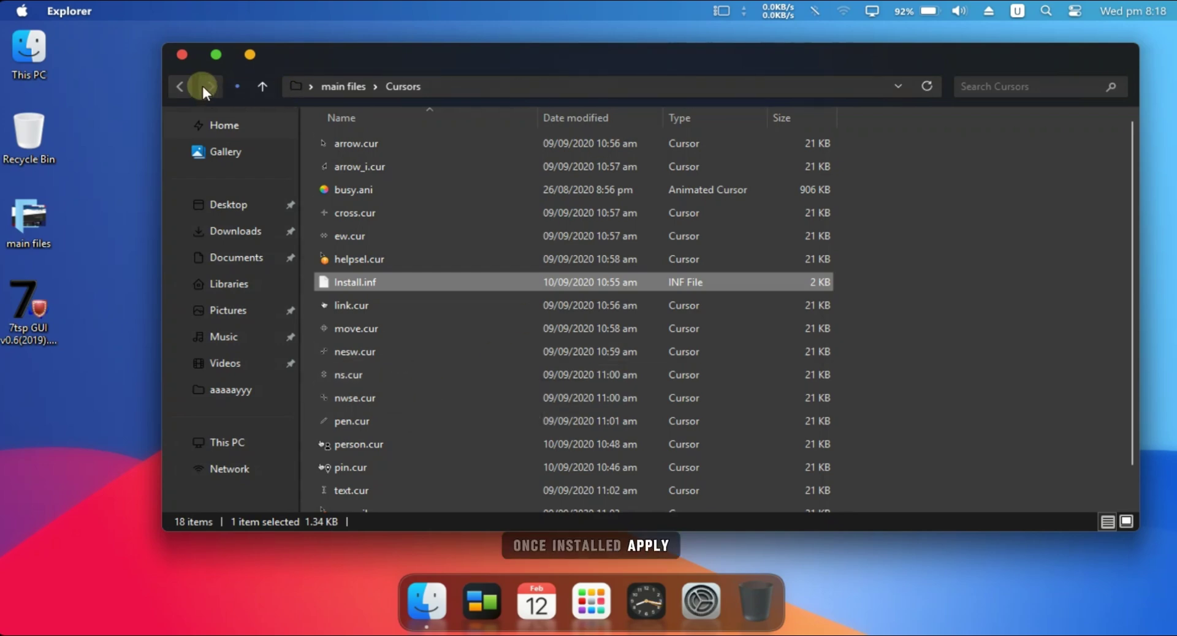
left_click(181, 54)
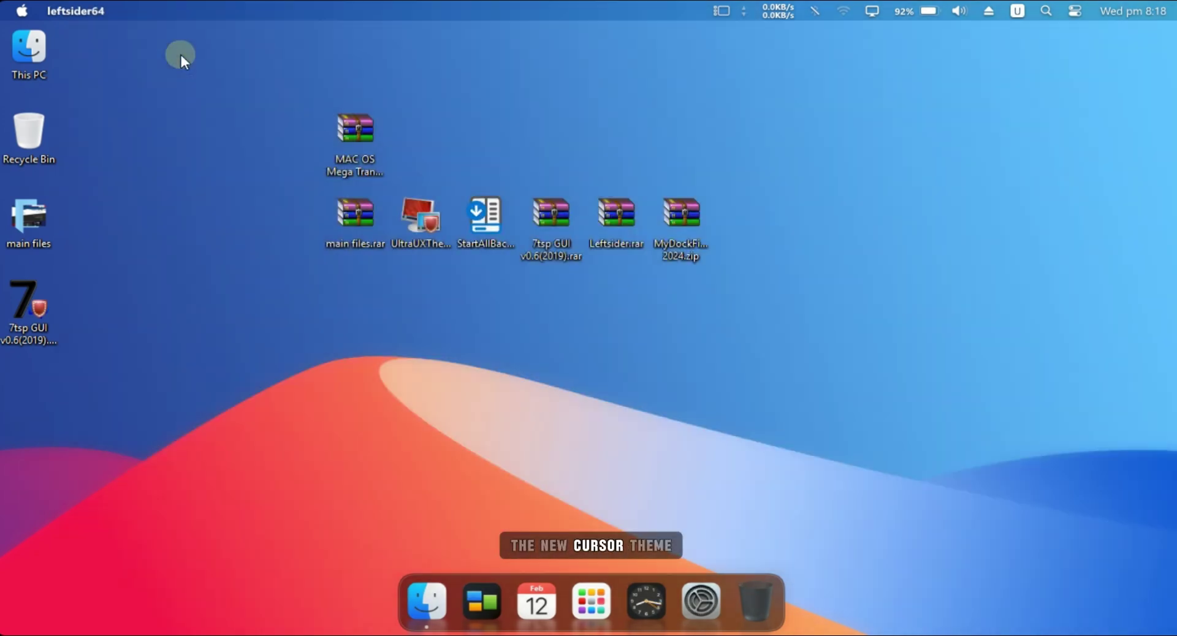
Step: Apply the macOS day (mica) theme from Personalization > Themes
right_click(252, 343)
left_click(298, 537)
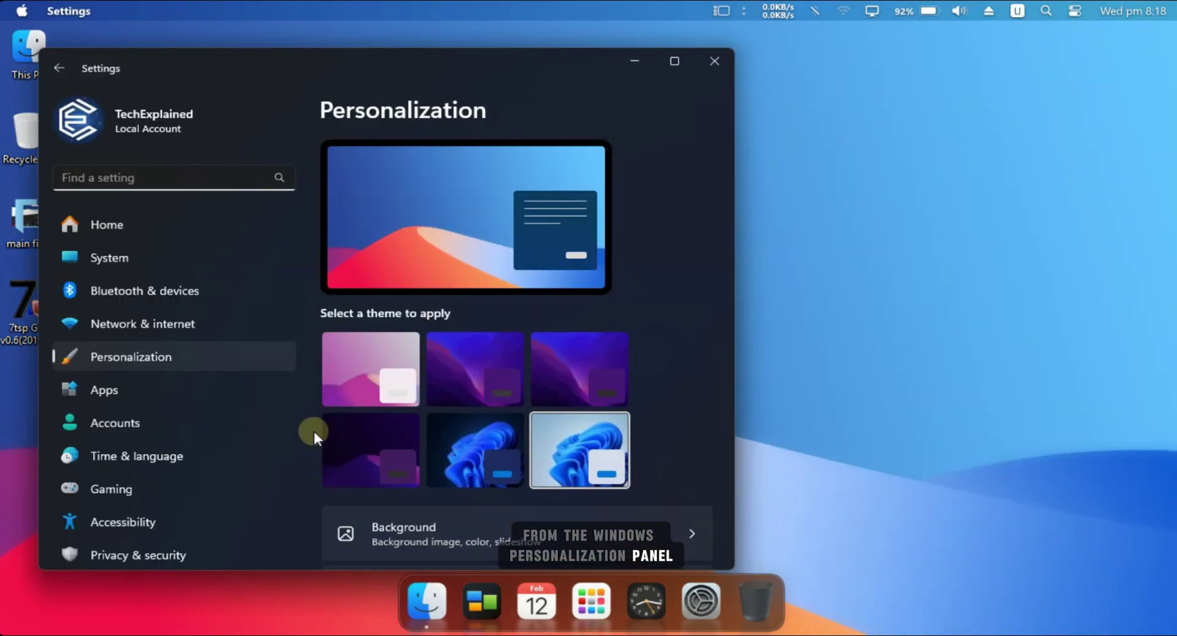
scroll(635, 458, "down", 3)
scroll(635, 458, "down", 2)
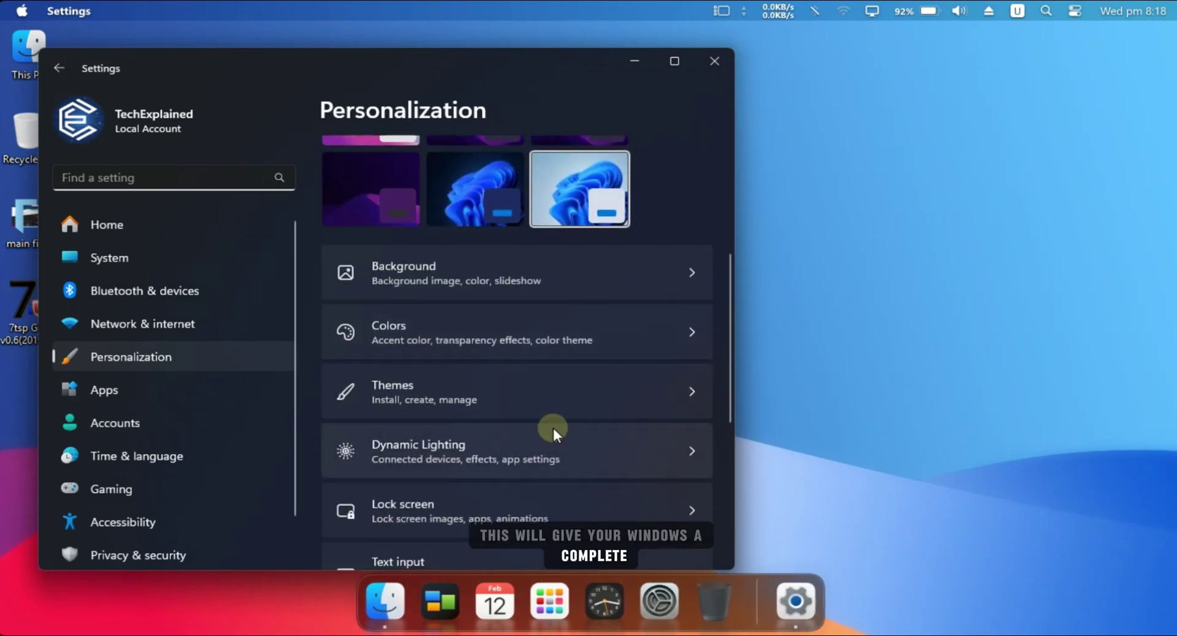
left_click(465, 402)
scroll(519, 490, "down", 5)
scroll(519, 481, "down", 2)
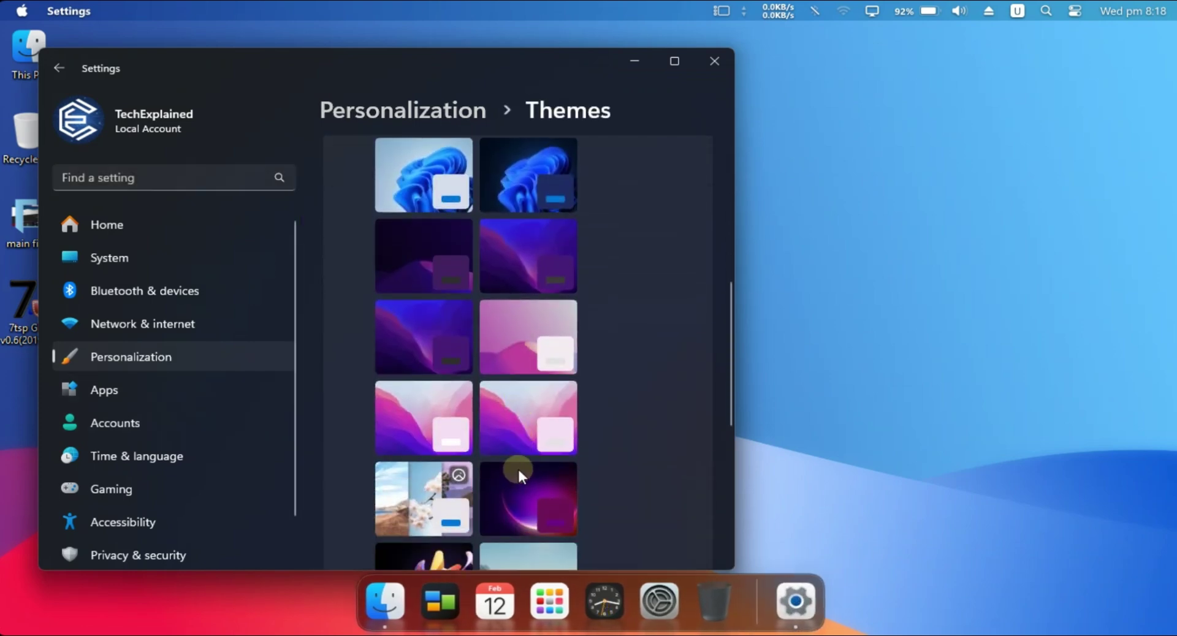
left_click(534, 338)
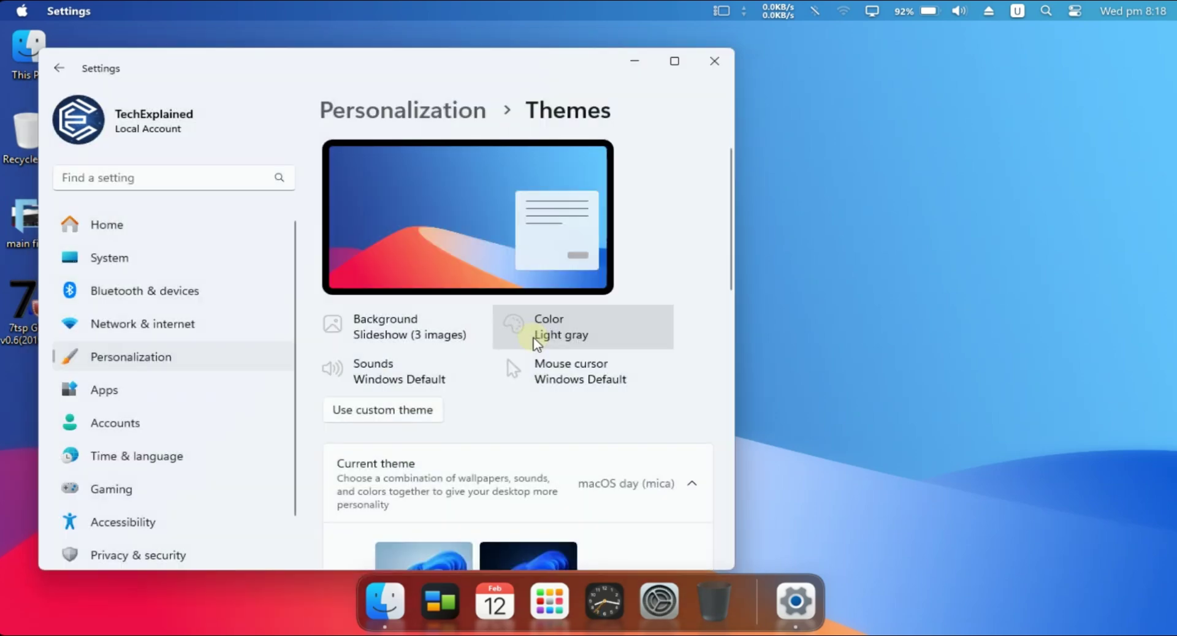
Step: Set the mouse pointer scheme to Big Sur and apply it
left_click(542, 372)
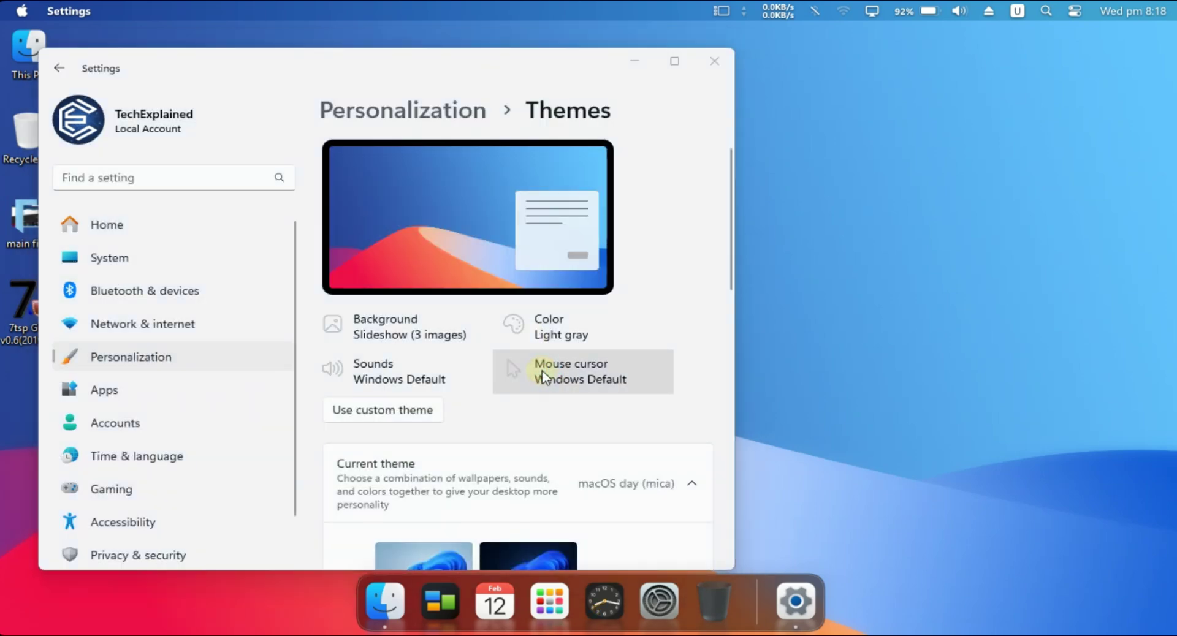
left_click(374, 238)
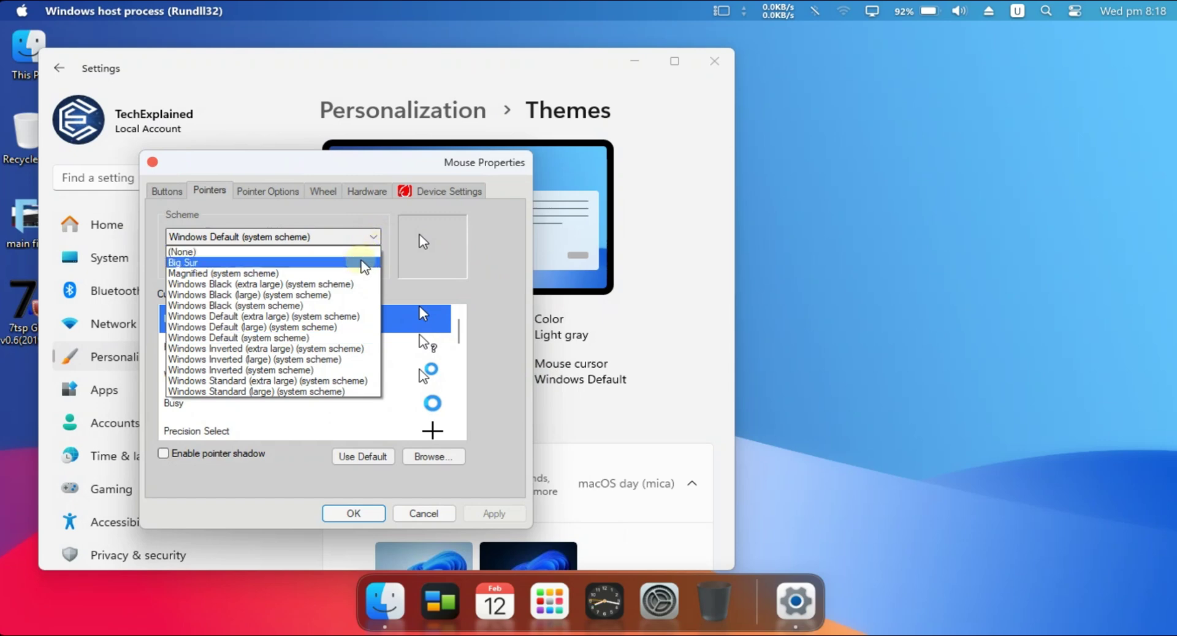
left_click(367, 262)
left_click(481, 513)
left_click(662, 400)
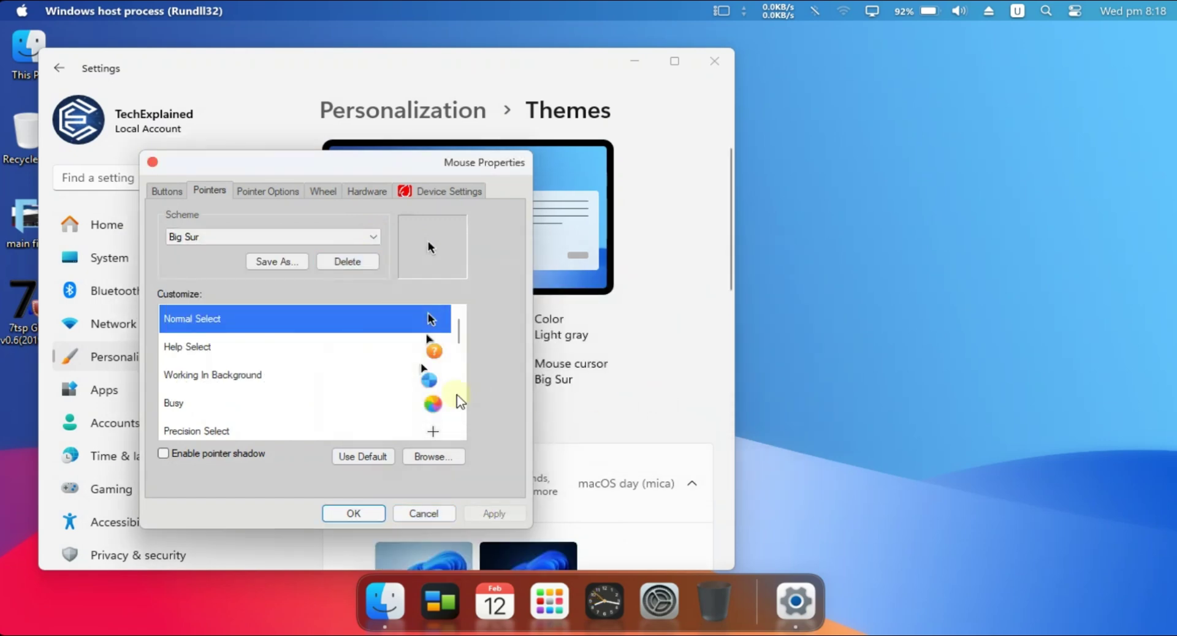
left_click(354, 513)
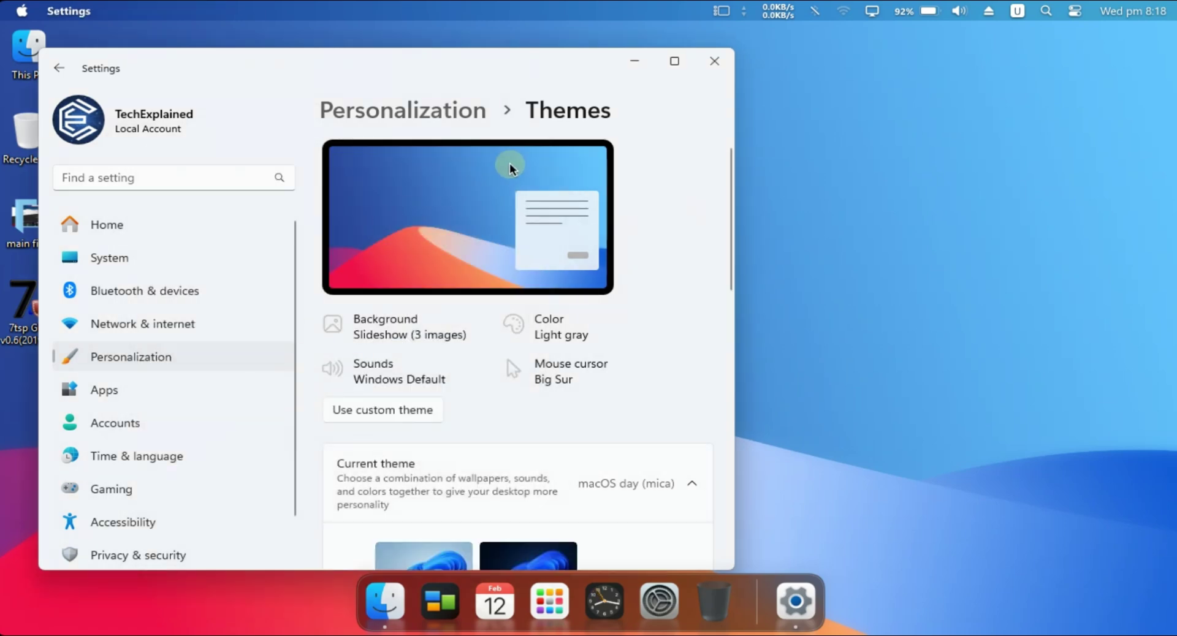
Step: Close Settings, then open File Explorer from the dock and minimize it
left_click(709, 72)
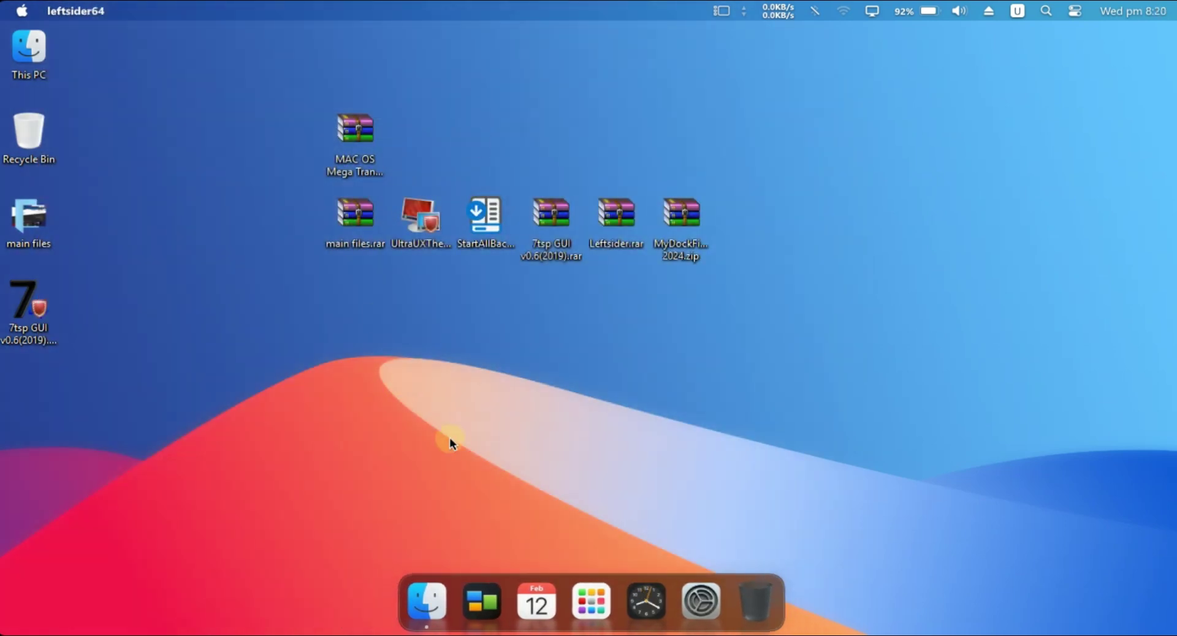
left_click(422, 585)
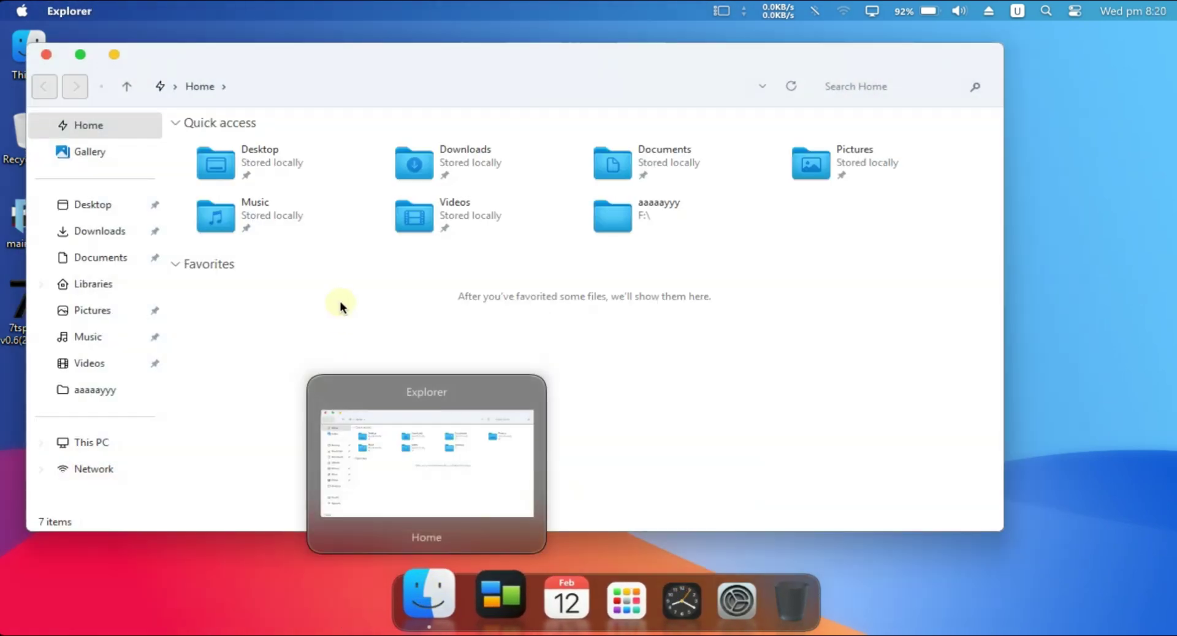
left_click(113, 55)
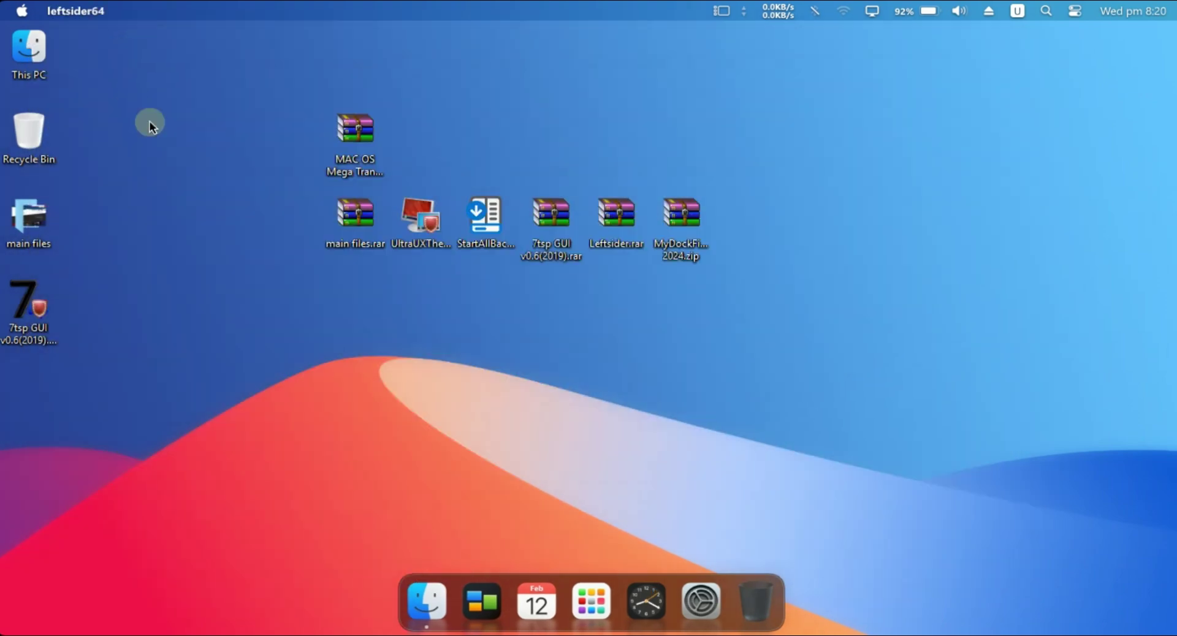
left_click(422, 598)
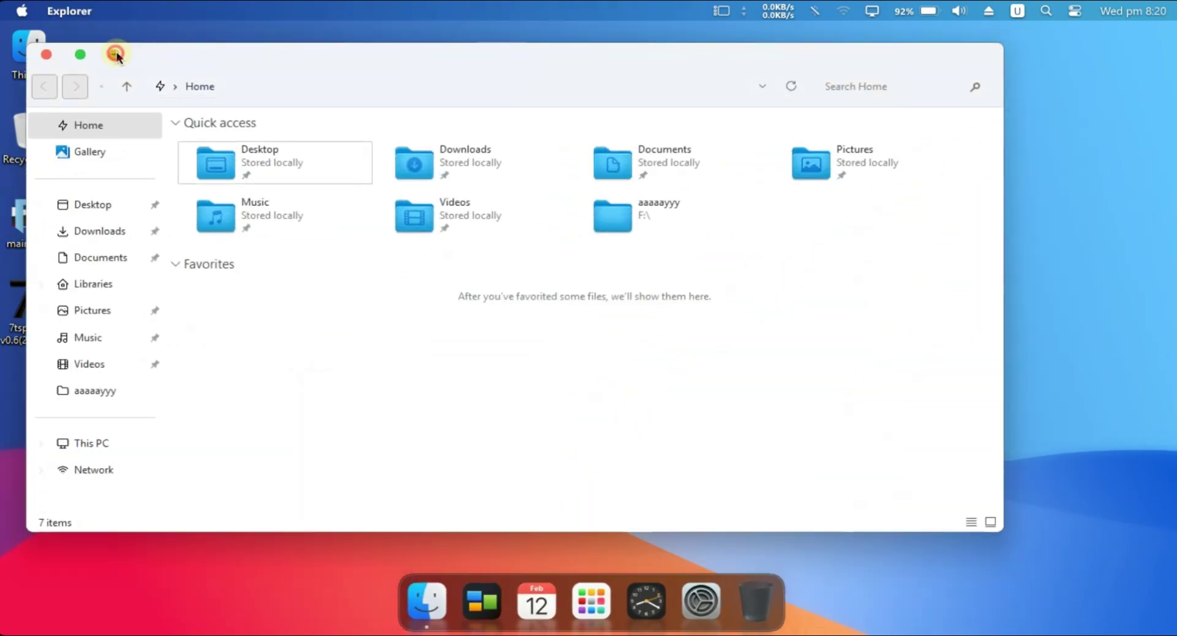
left_click(114, 55)
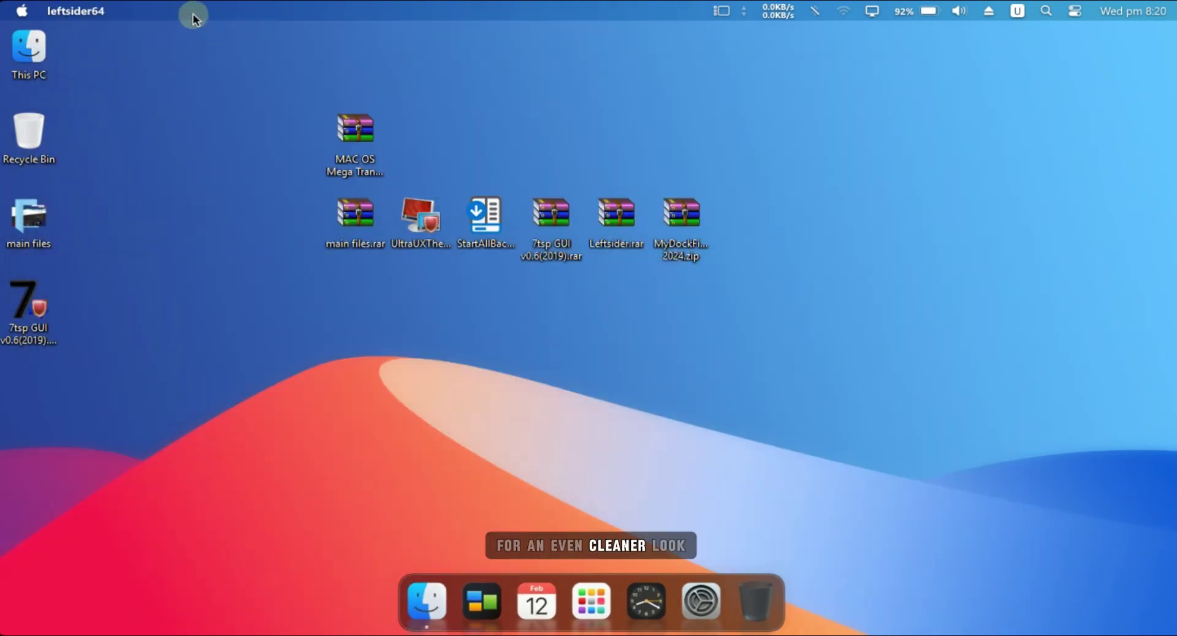
Step: Turn off Show desktop icons from the desktop View menu, then reopen Explorer
right_click(233, 315)
mouse_move(283, 333)
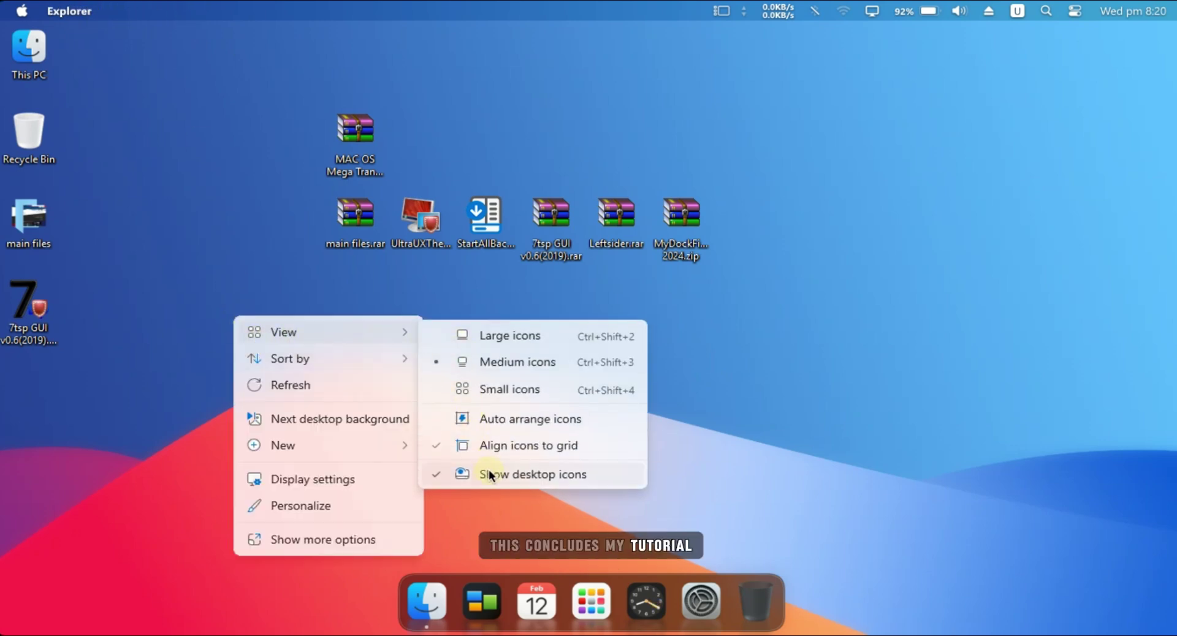
left_click(484, 474)
right_click(348, 258)
left_click(418, 337)
left_click(428, 598)
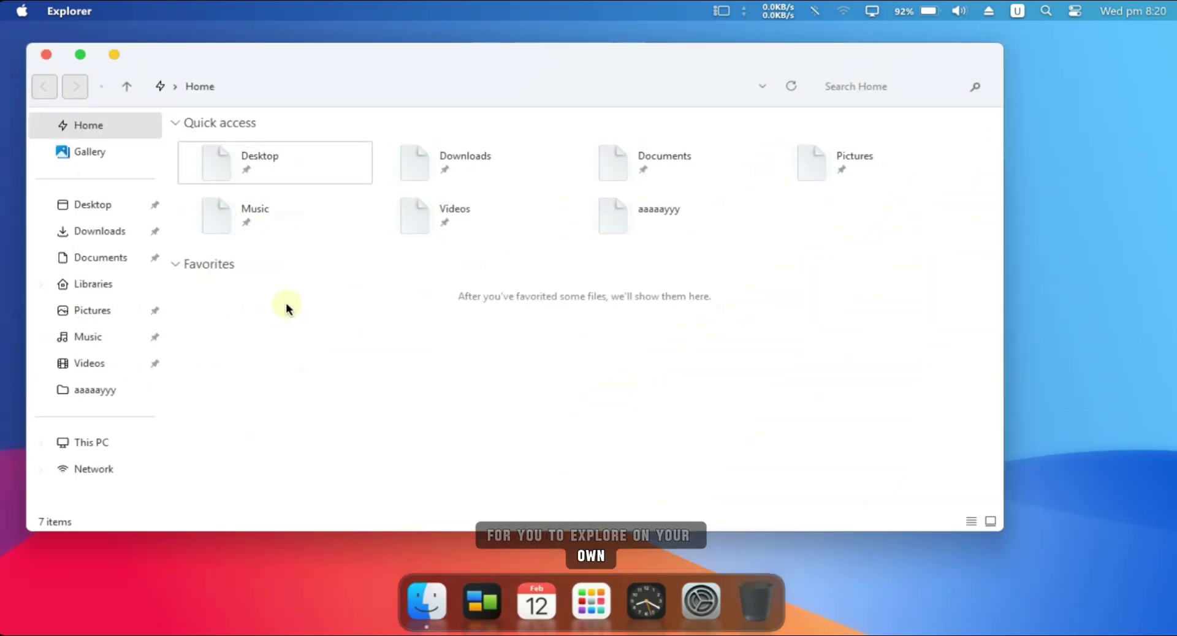
Step: Close Explorer, view the calendar, and set display brightness to 71 in Control Center
left_click(46, 55)
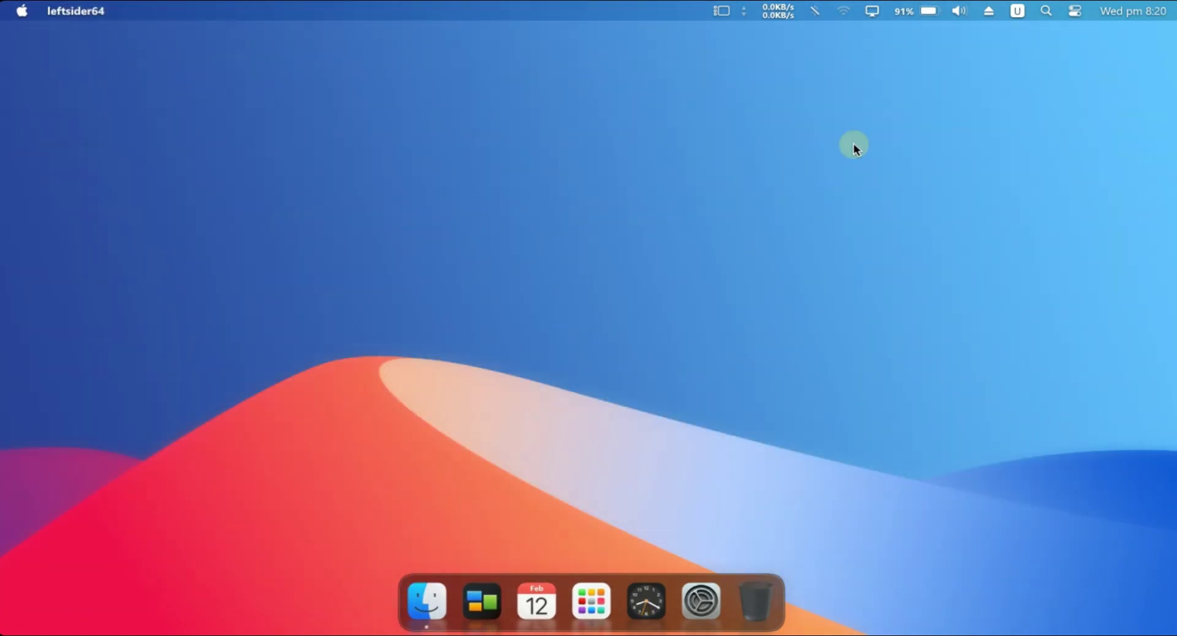
left_click(1138, 12)
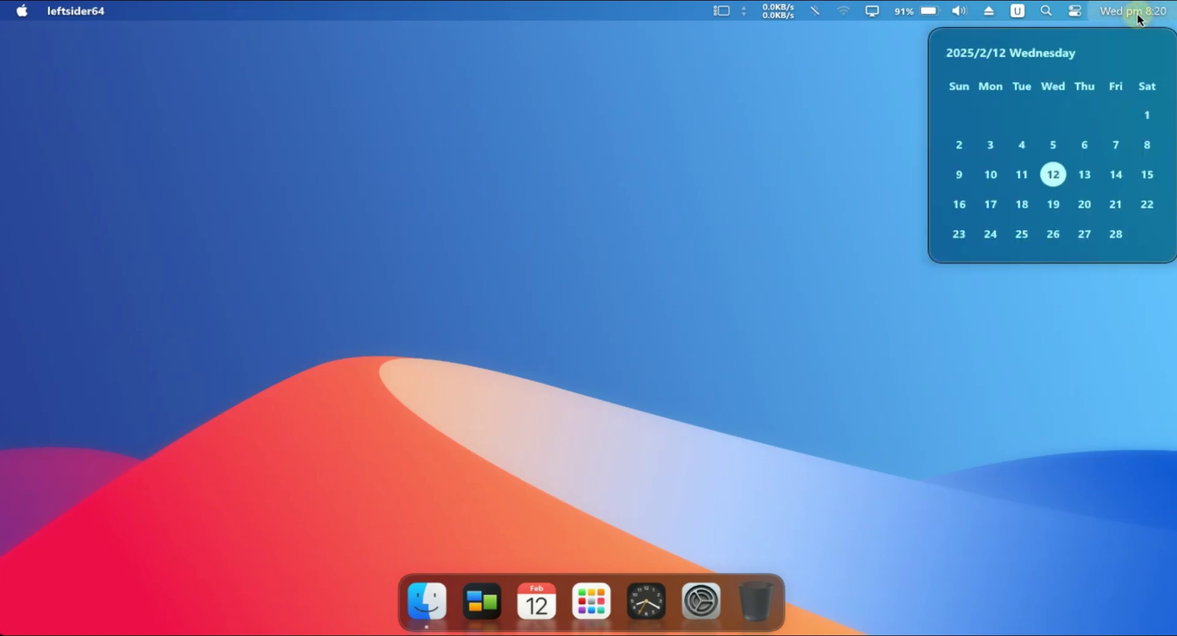
left_click(1075, 13)
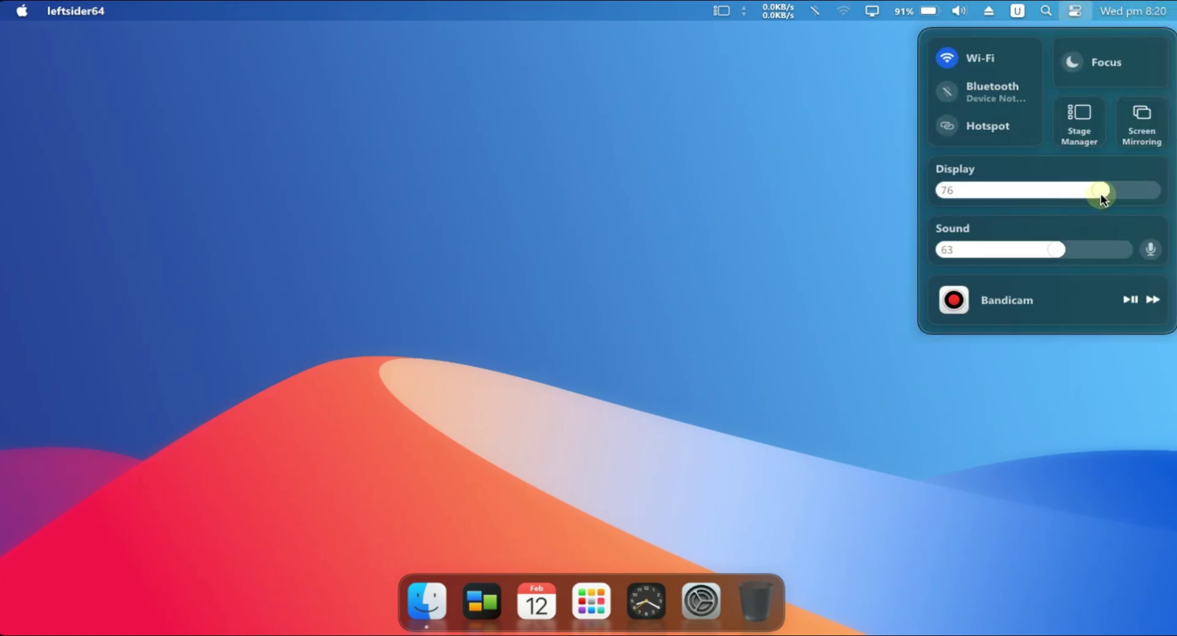
left_click_drag(1101, 193, 915, 193)
left_click(628, 383)
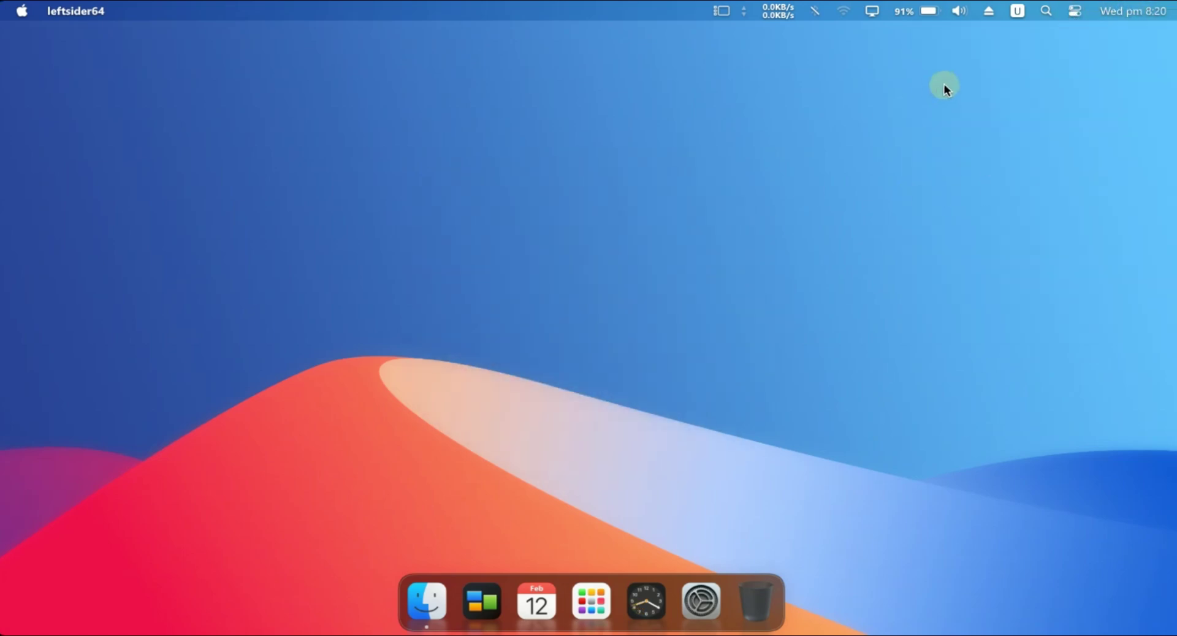
left_click(1075, 12)
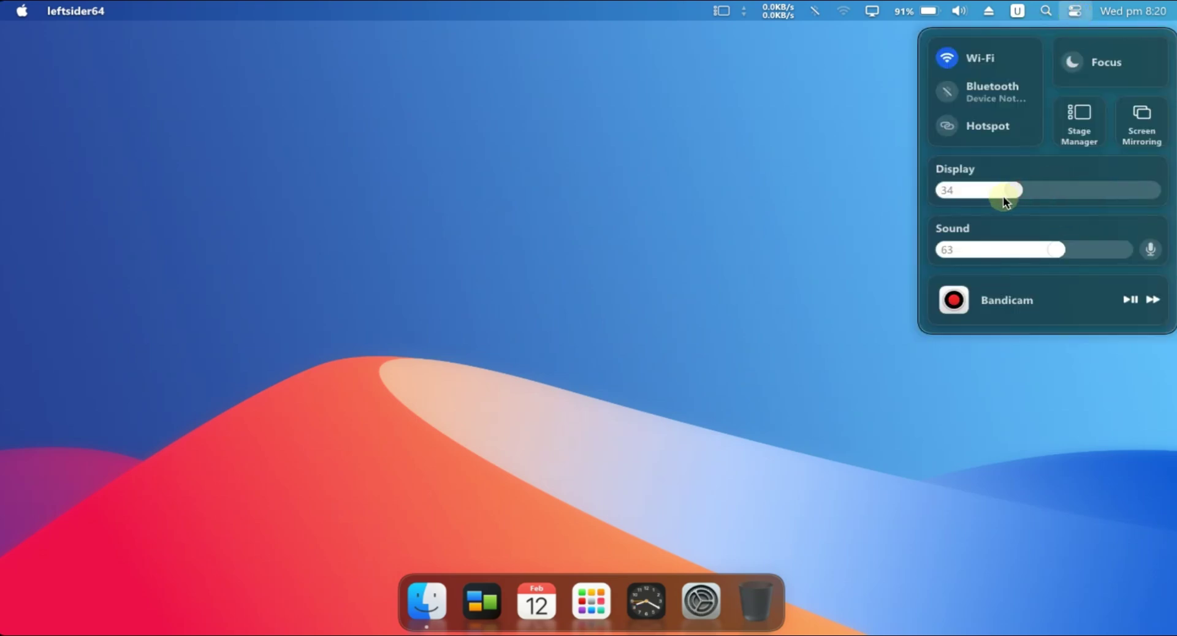
left_click_drag(996, 200, 1043, 192)
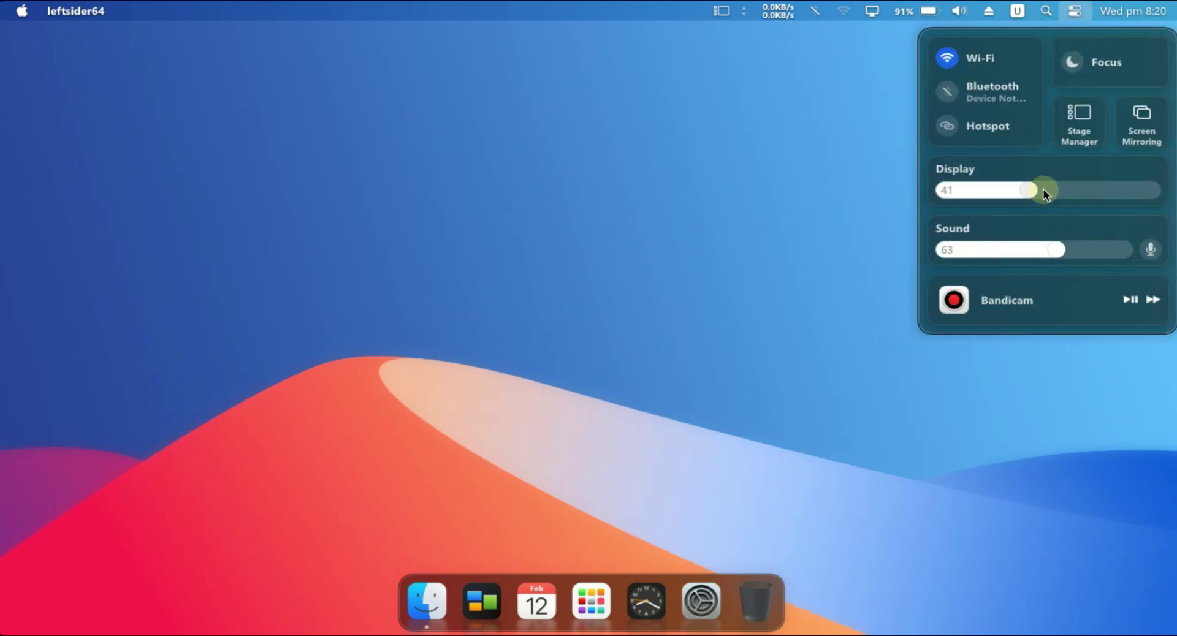
Step: Check the keyboard layout menu and hidden tray icons, then lower the volume to 29
left_click(1046, 9)
left_click(1018, 11)
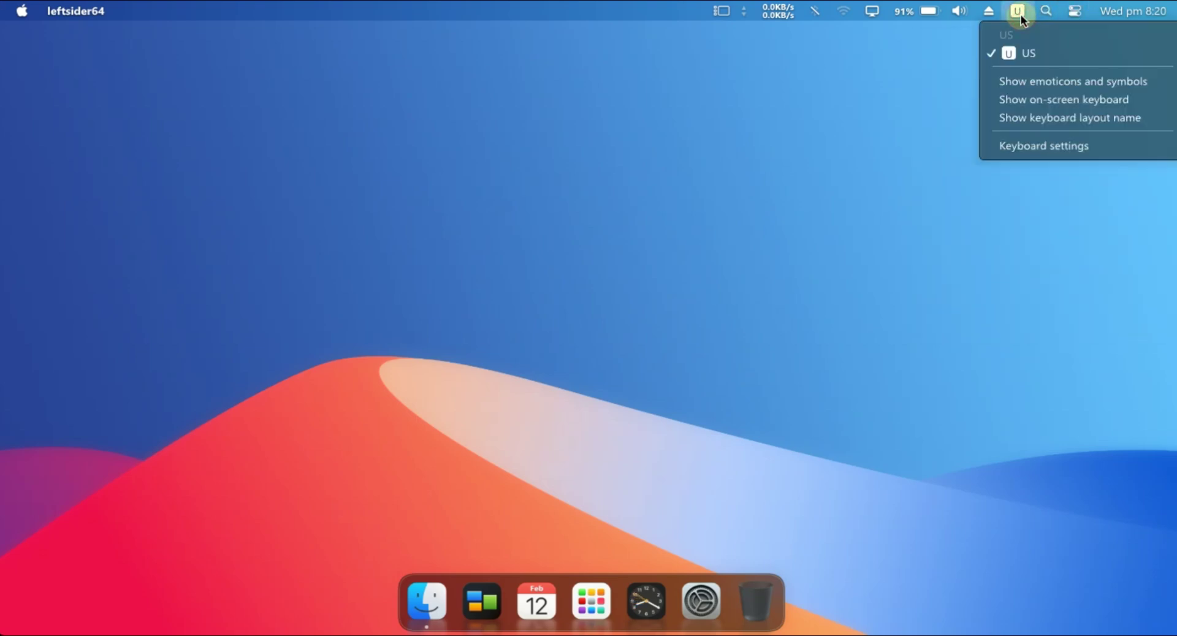
left_click(990, 11)
left_click(988, 12)
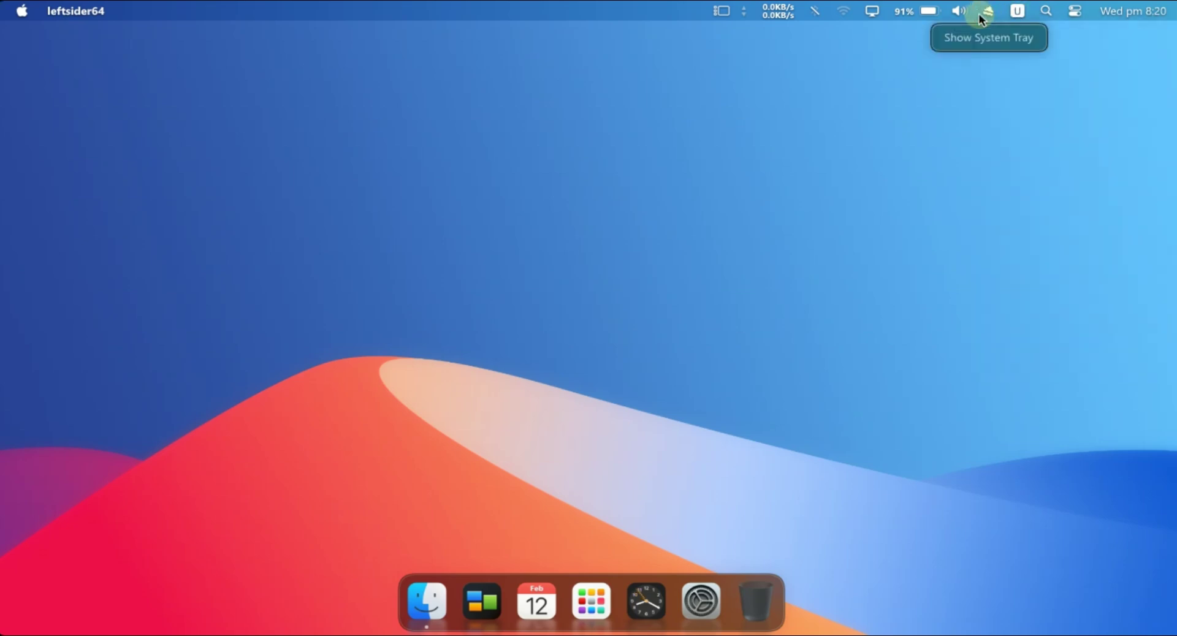
left_click(957, 12)
left_click_drag(1069, 63, 999, 64)
Step: Check the battery panel and turn on Stage Manager
left_click(928, 13)
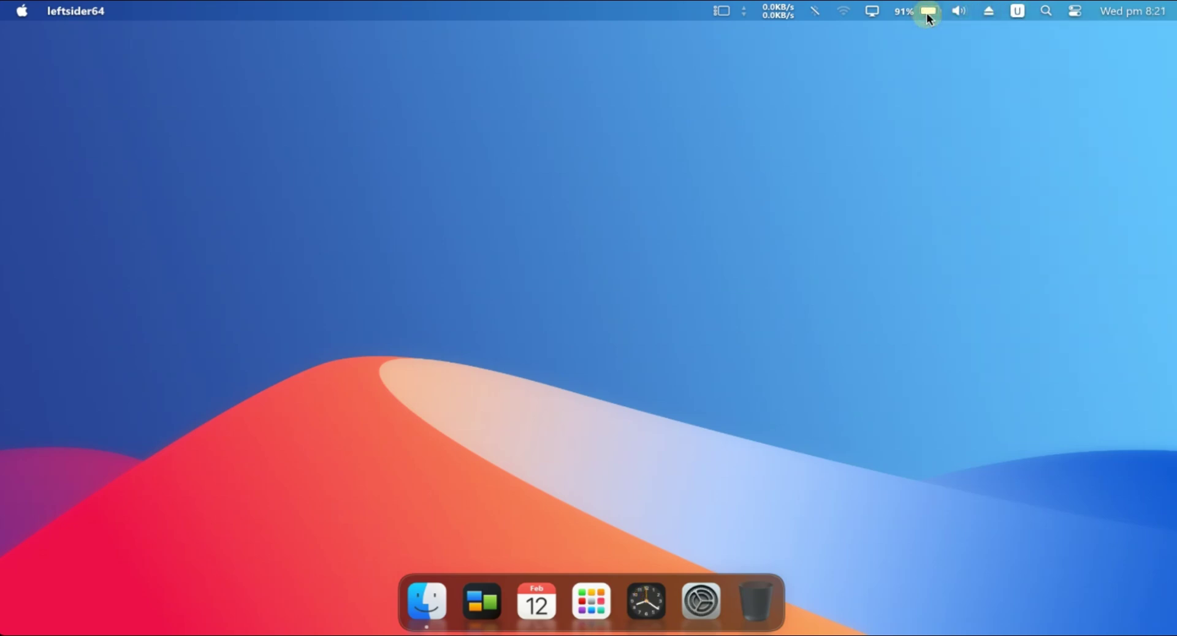
left_click(928, 13)
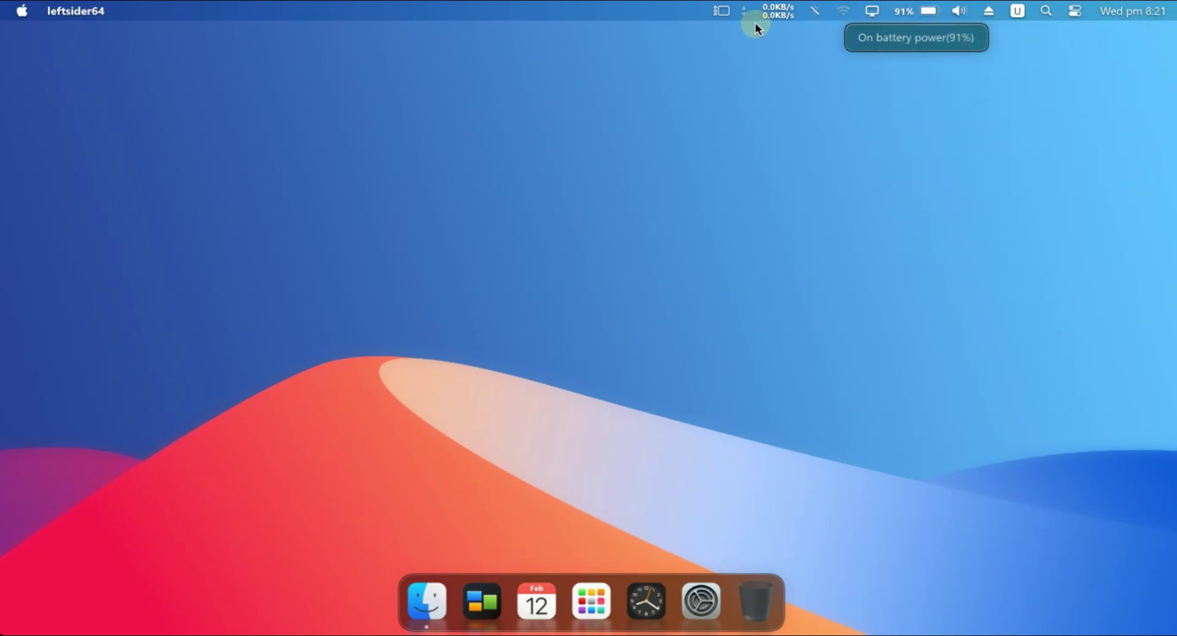
left_click(723, 13)
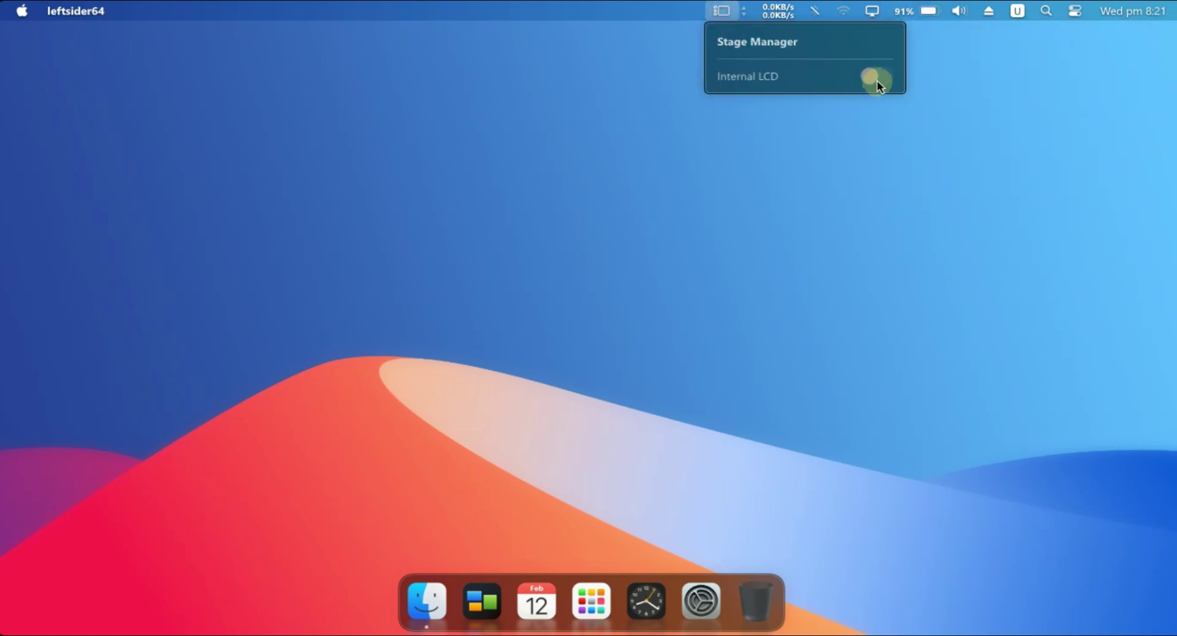
left_click(709, 190)
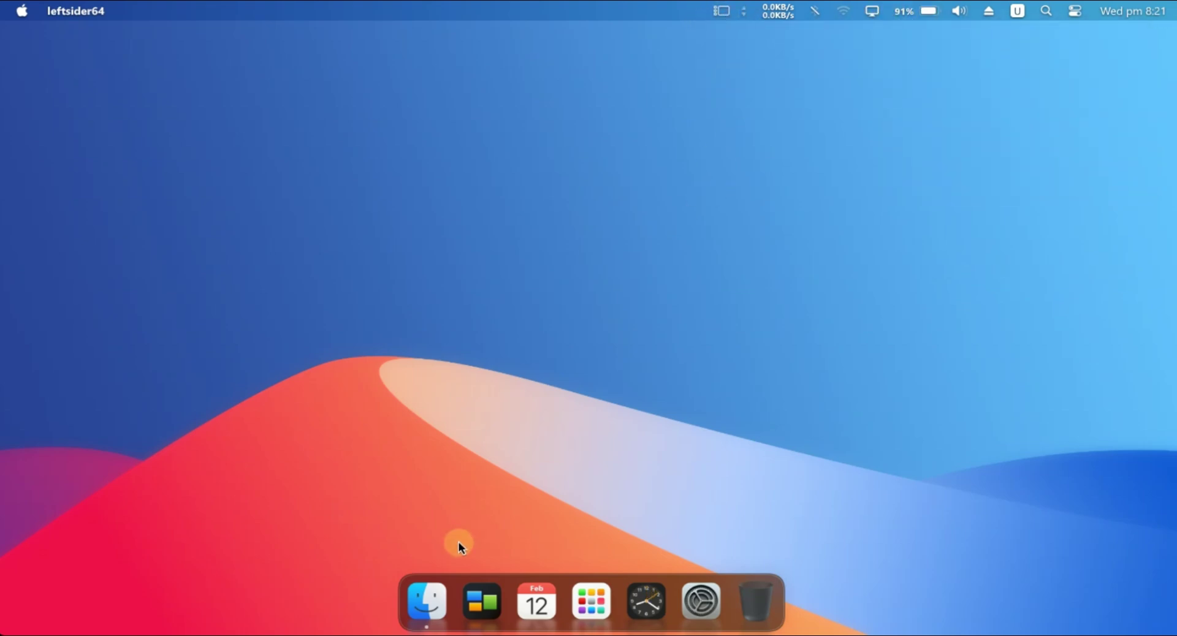
Step: Try Explorer under Stage Manager, sending it to a side thumbnail and restoring it
left_click(428, 601)
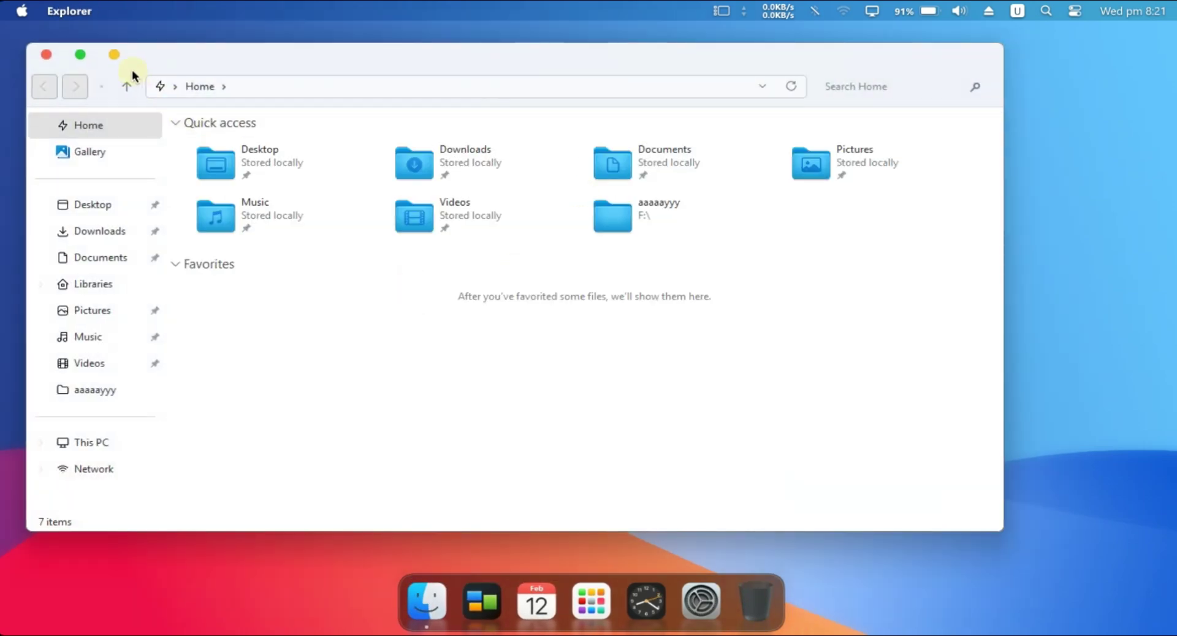
left_click(115, 57)
left_click(37, 323)
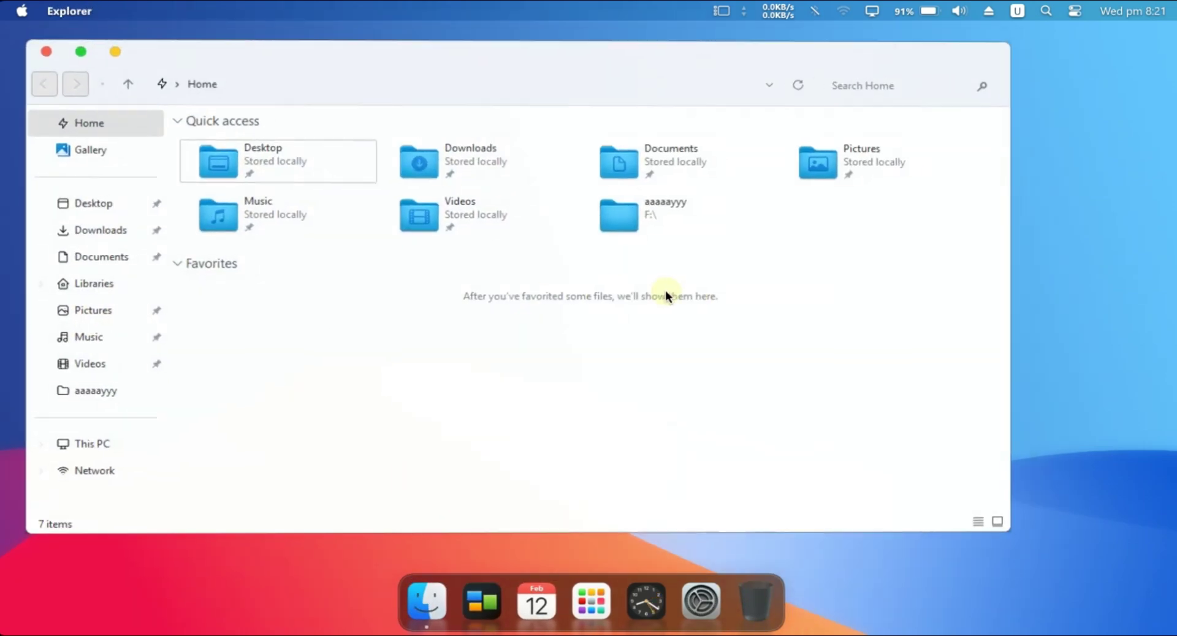
left_click(115, 51)
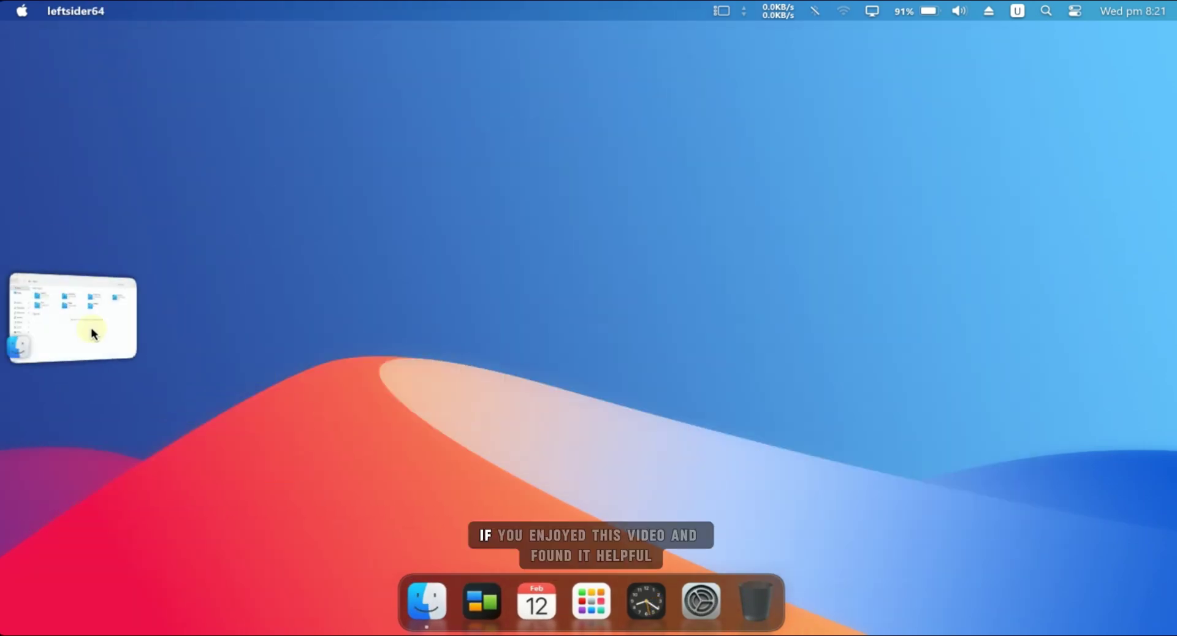
Step: Turn Stage Manager off, then reopen and close Explorer
left_click(717, 11)
left_click(876, 76)
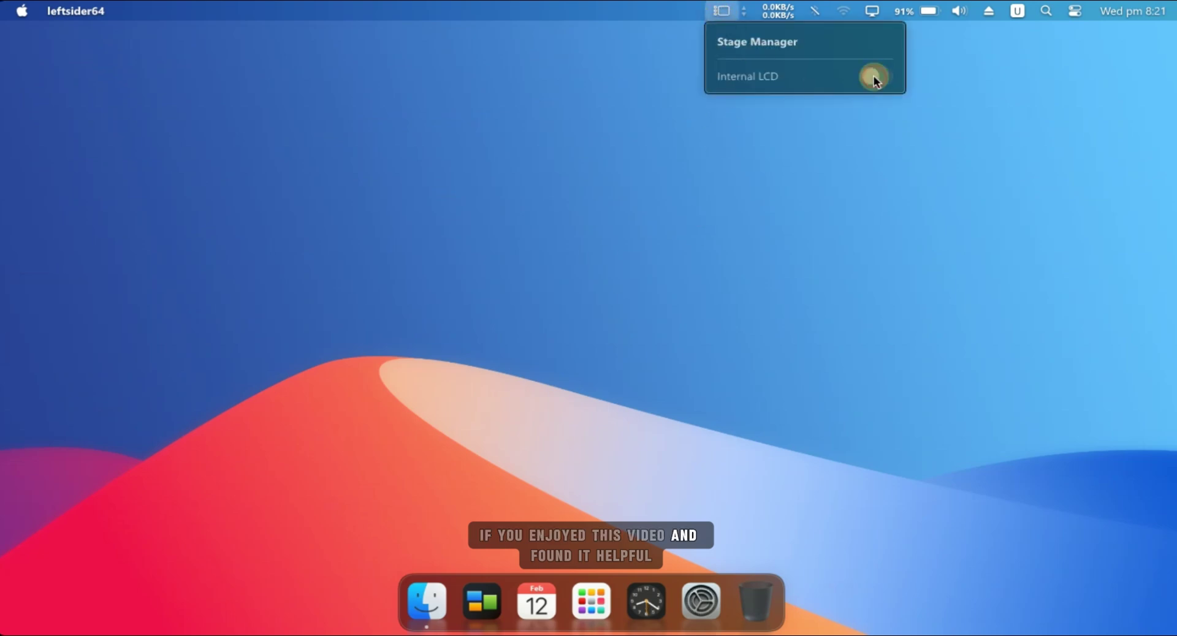
left_click(774, 141)
left_click(425, 598)
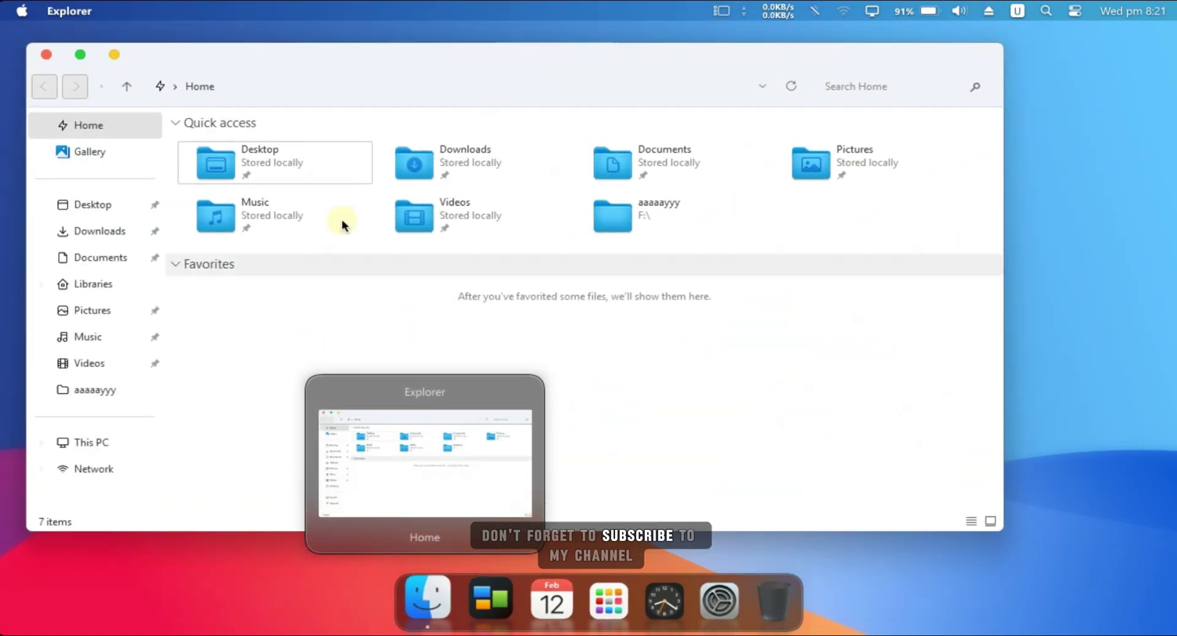
left_click(46, 54)
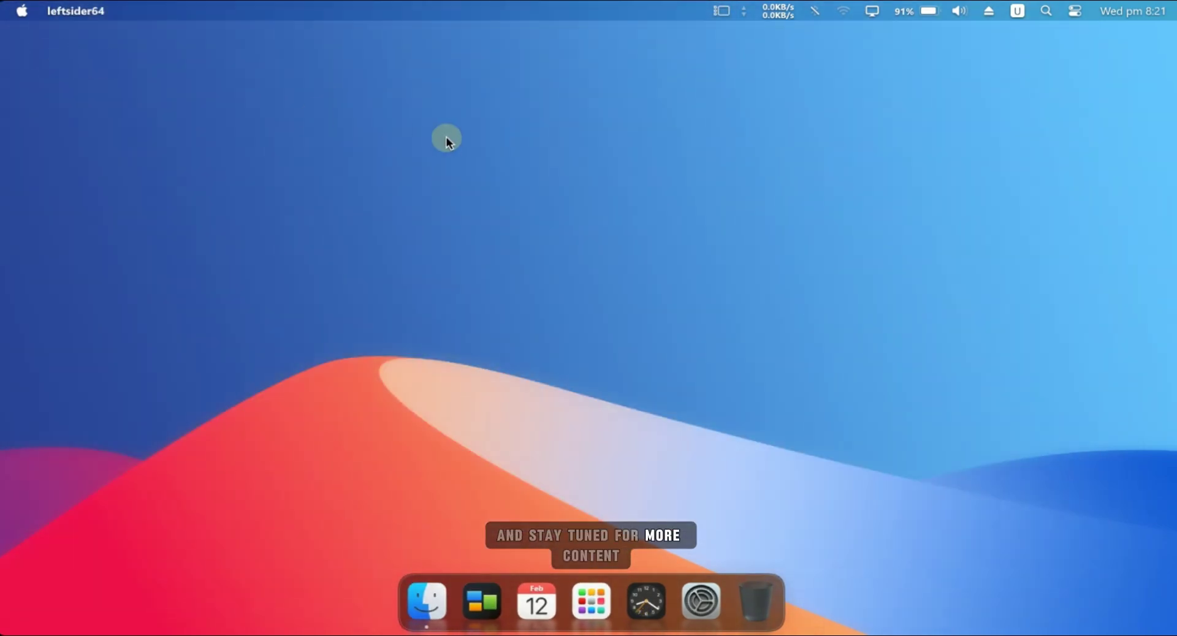